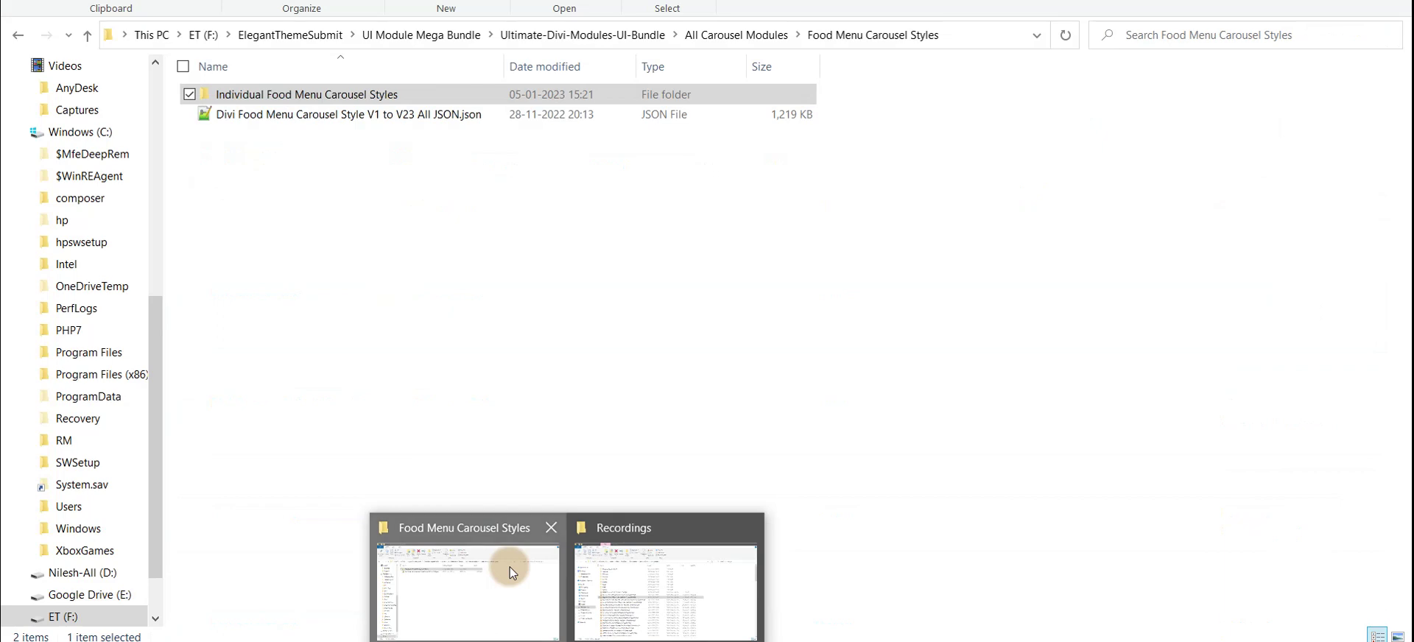
Open the Ultimate-Divi-Modules-UI-Bundle Supplementary Product Files folder inside UI Module Mega Bundle.
left_click(510, 567)
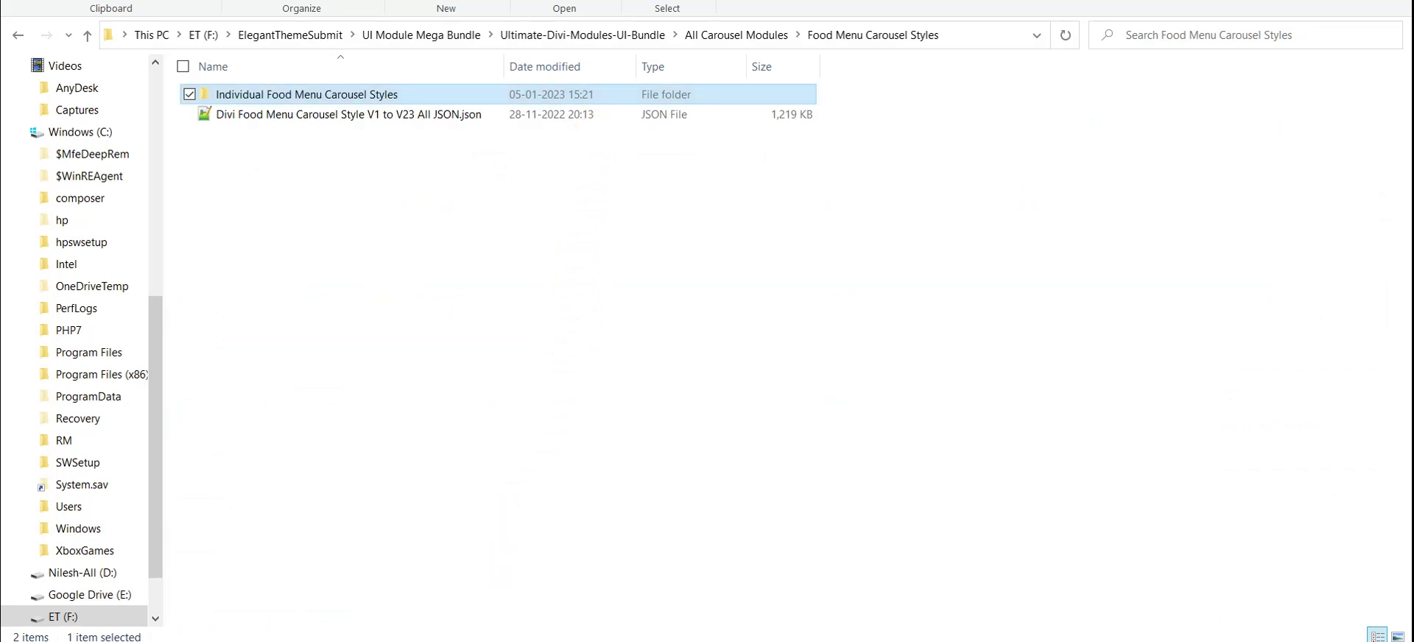
left_click(623, 39)
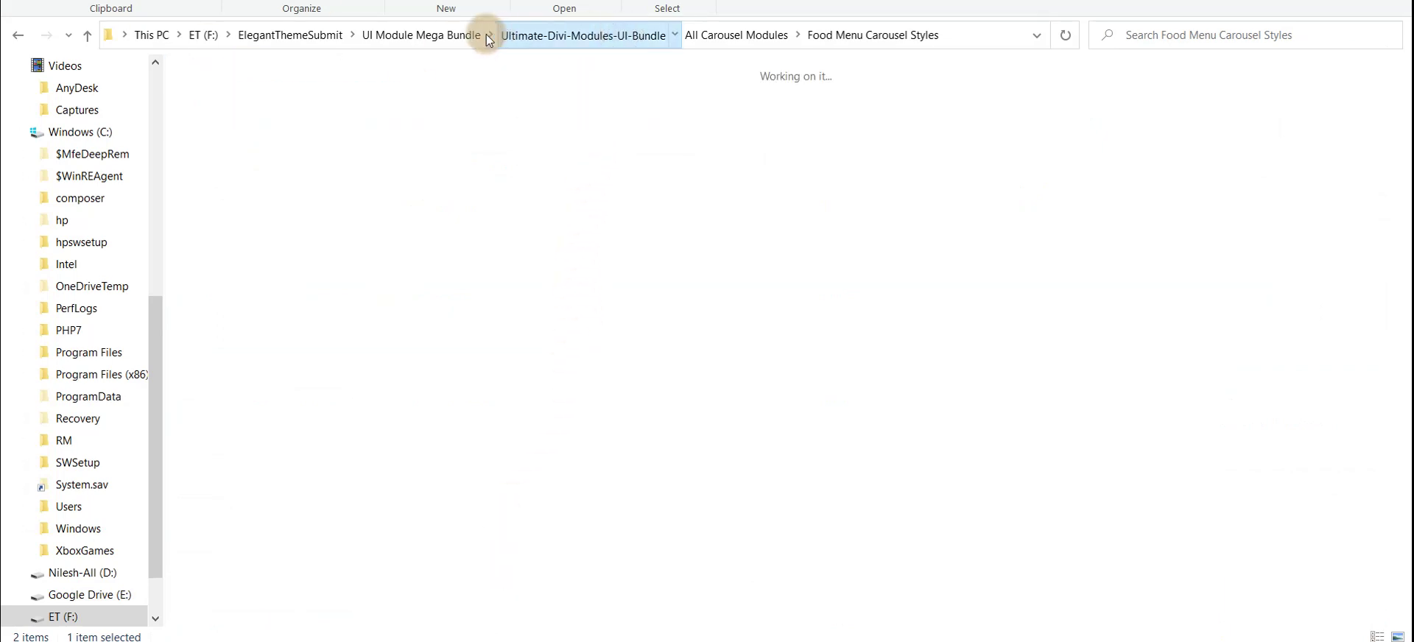
left_click(473, 32)
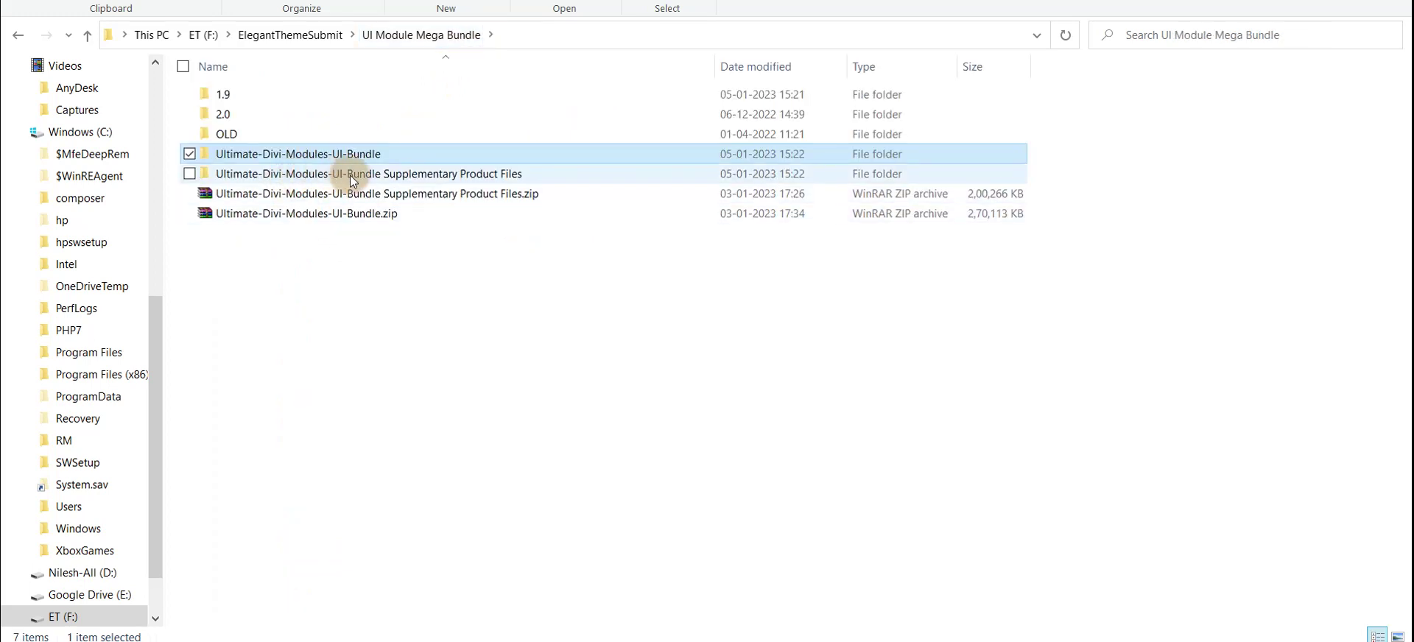
mouse_move(411, 173)
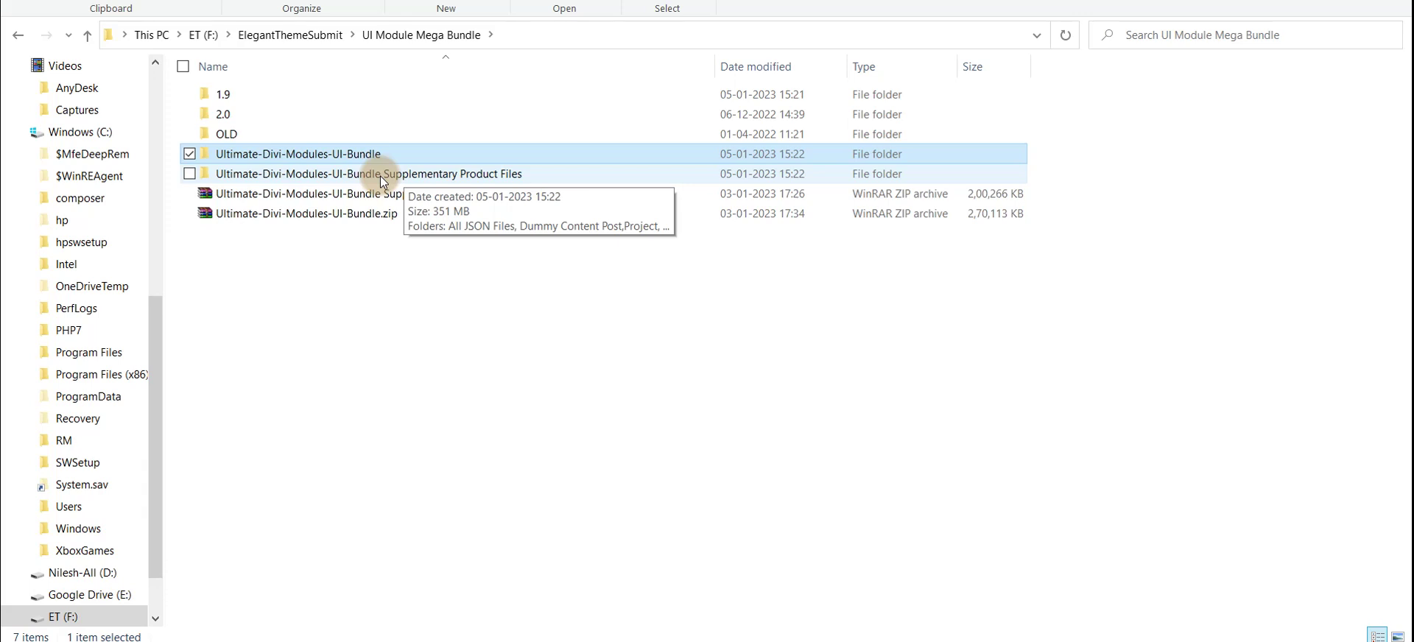
double_click(380, 175)
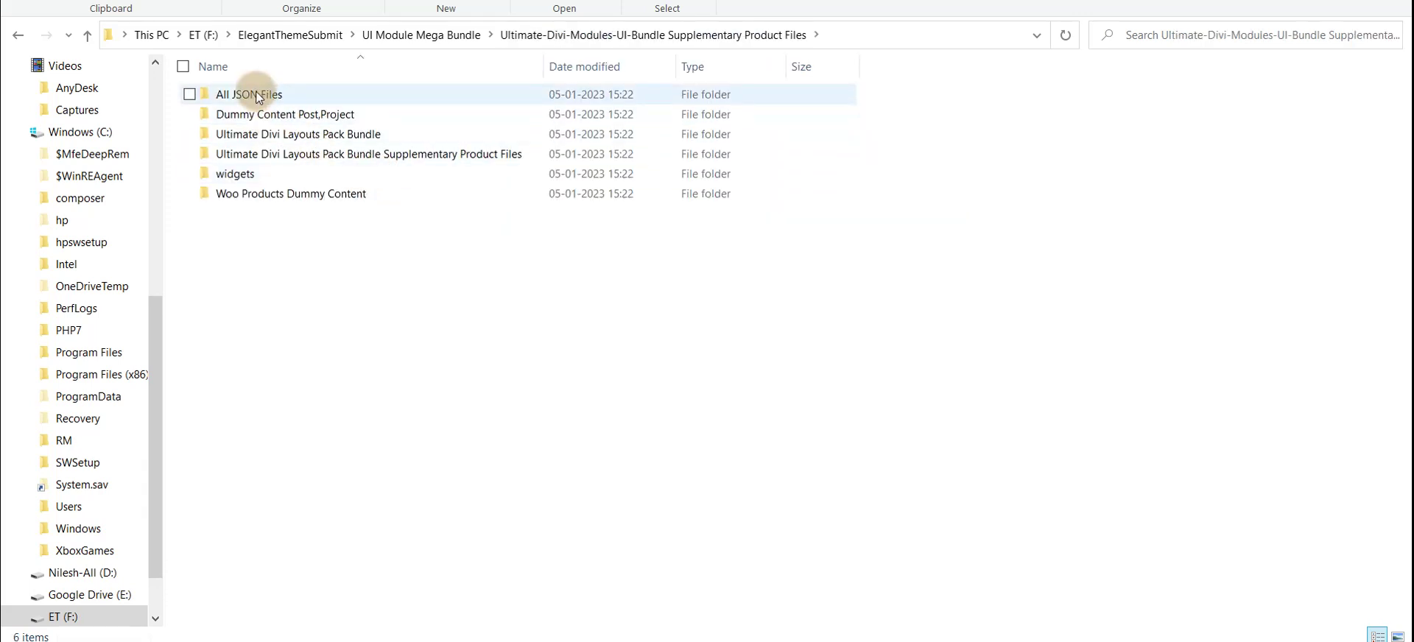
Open DiviFitnessandGym in Ultimate Divi Layouts Pack Bundle, widen the name column, and select DiviBuilderLayouts_All_DiviFitness.json.
mouse_move(313, 140)
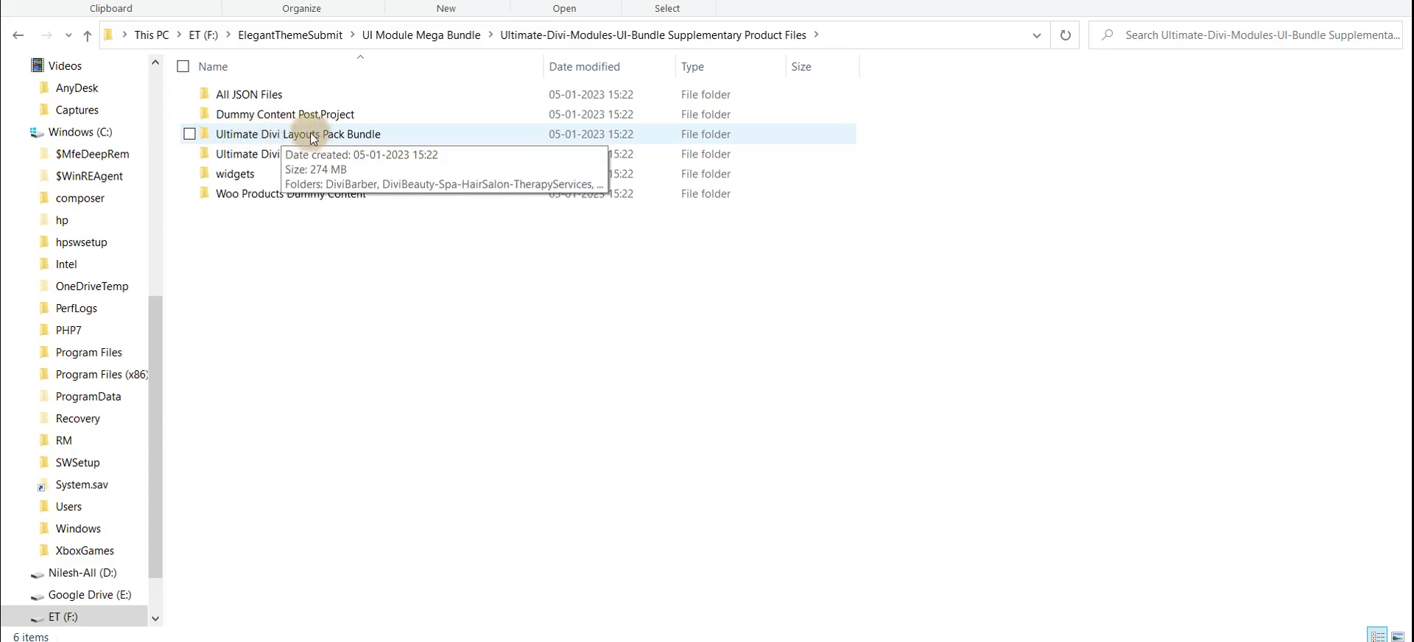
double_click(364, 136)
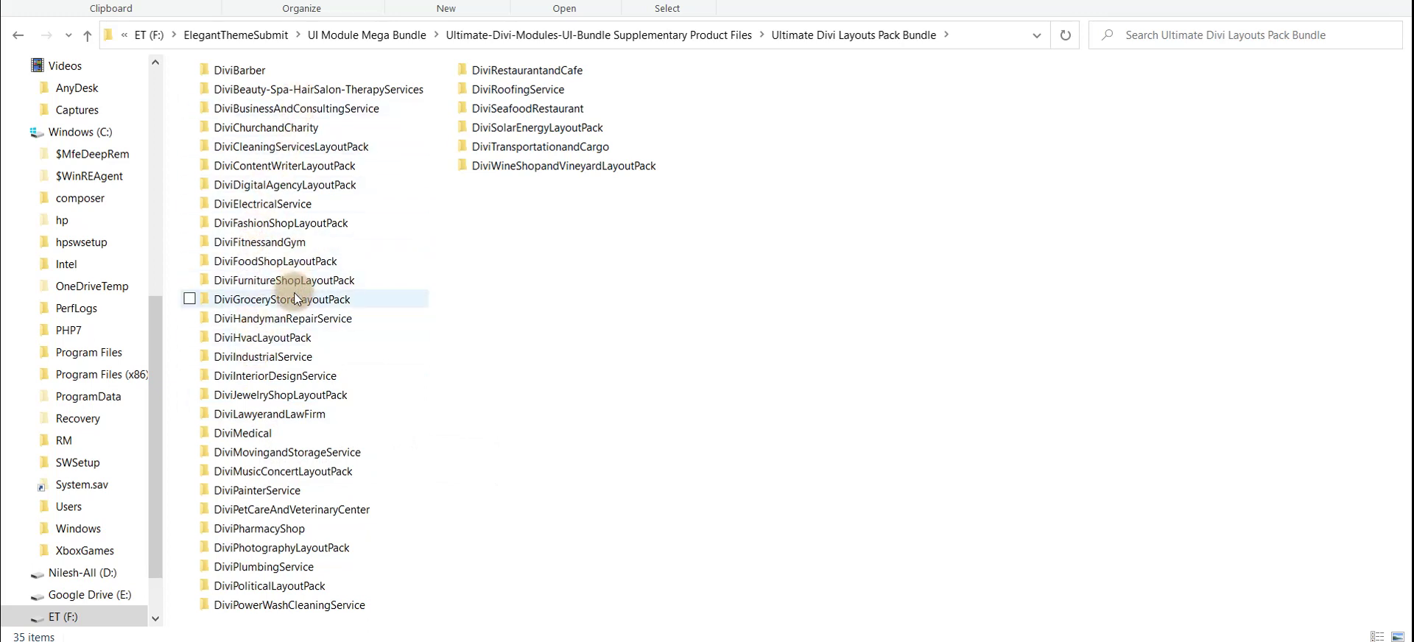
double_click(259, 243)
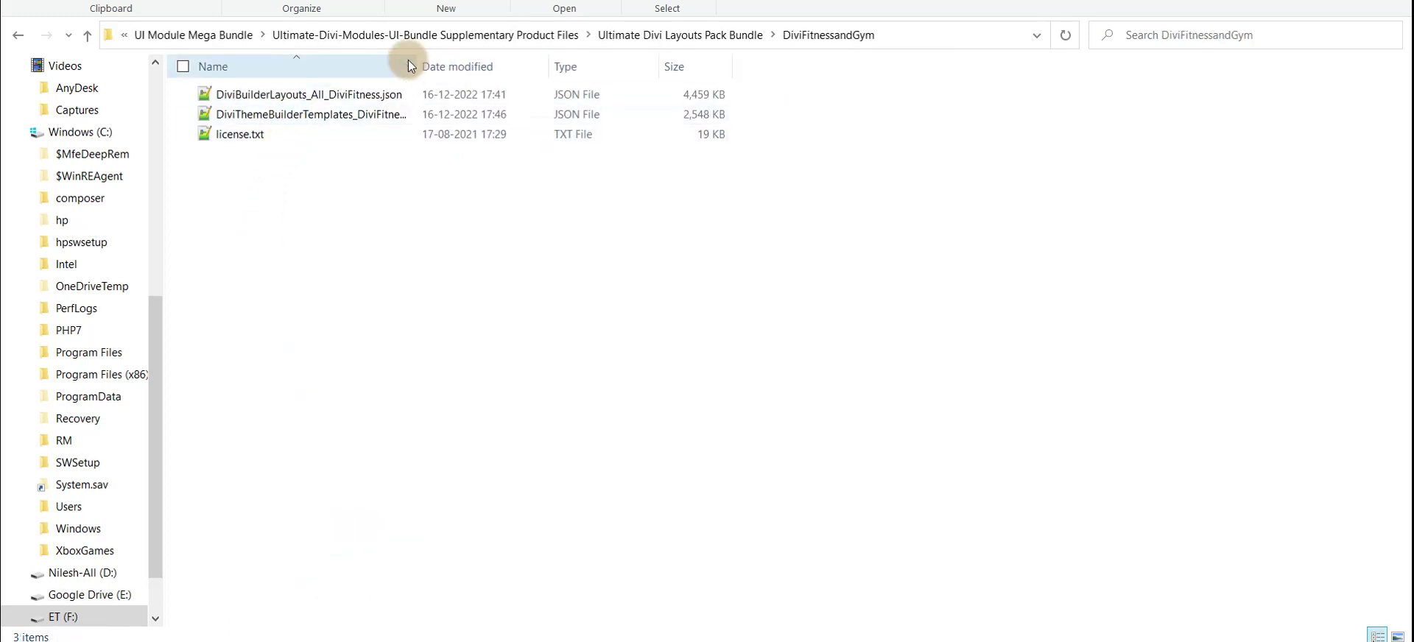
left_click_drag(420, 59, 560, 63)
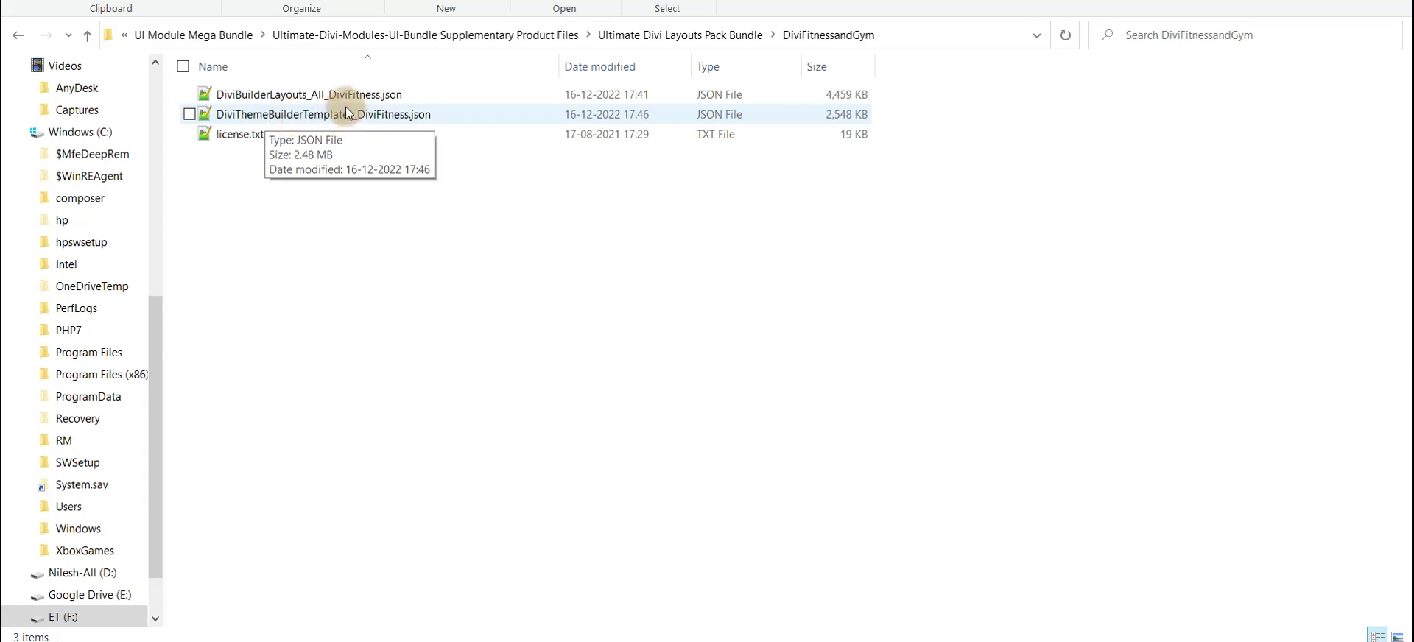
left_click(294, 95)
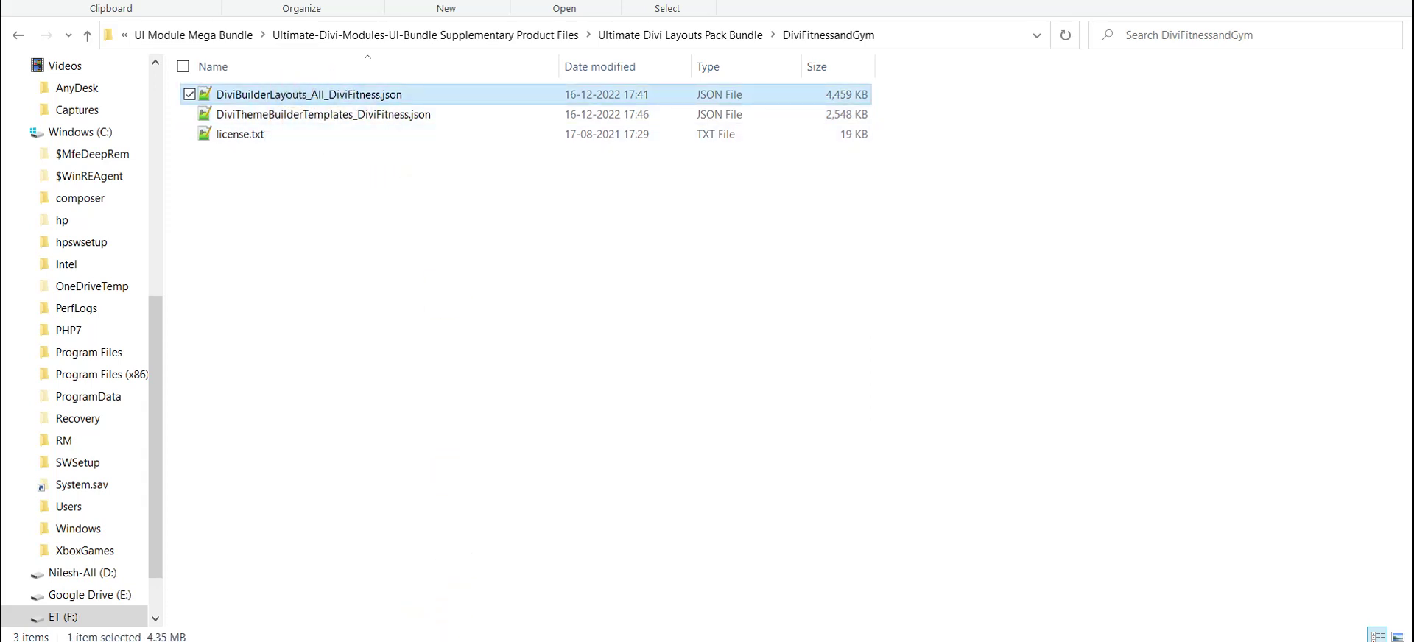
Switch to the WordPress Divi Library and import the layouts from DiviBuilderLayouts_All_DiviFitness.json.
key("alt+Tab")
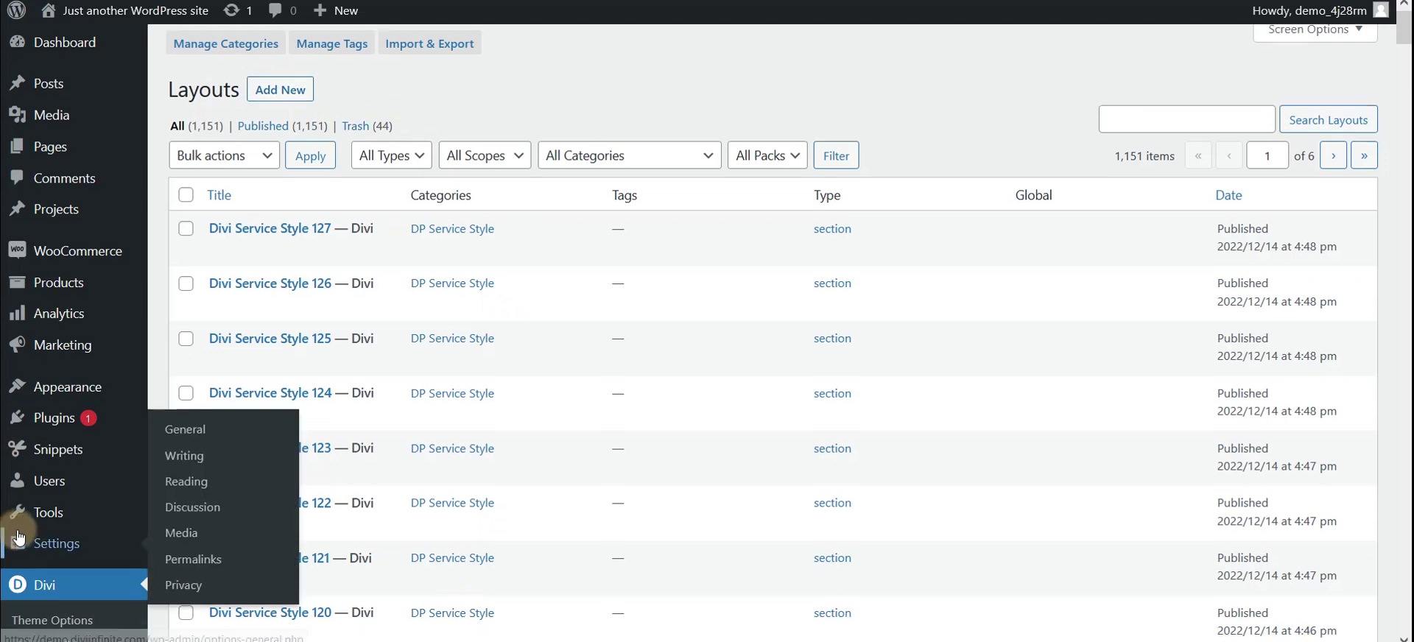
scroll(29, 560, "down", 3)
scroll(467, 199, "up", 3)
left_click(430, 53)
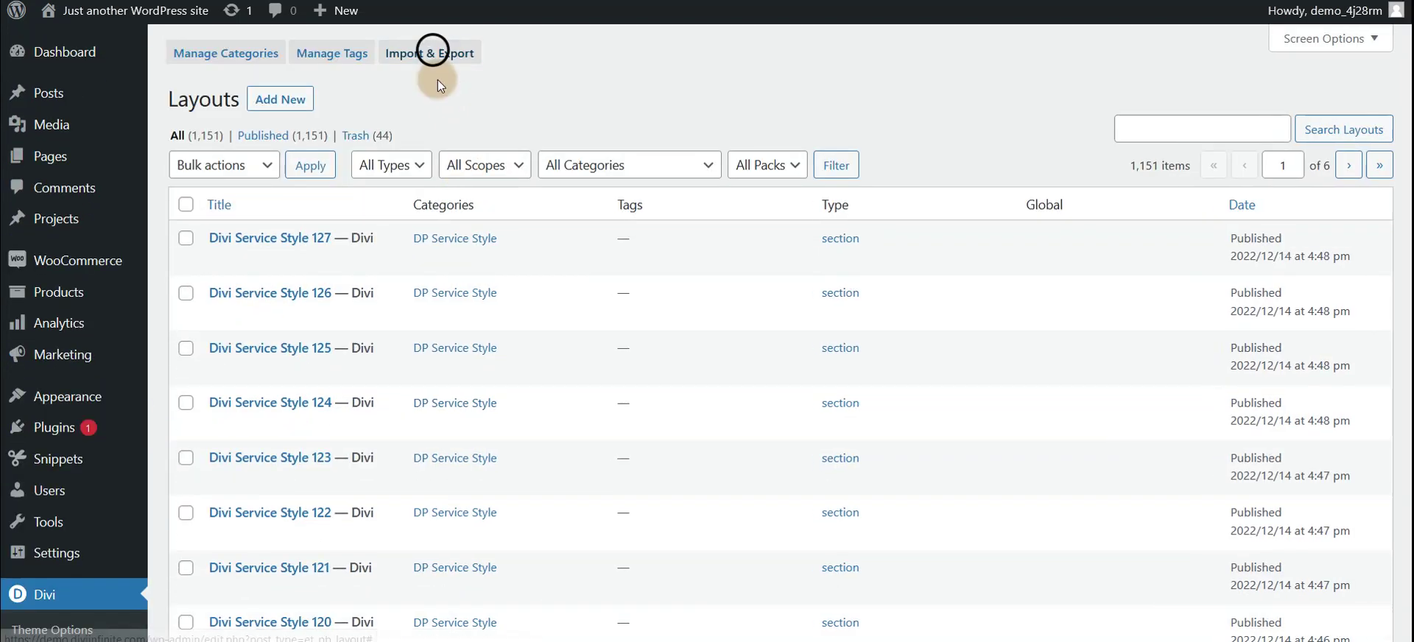
left_click(651, 254)
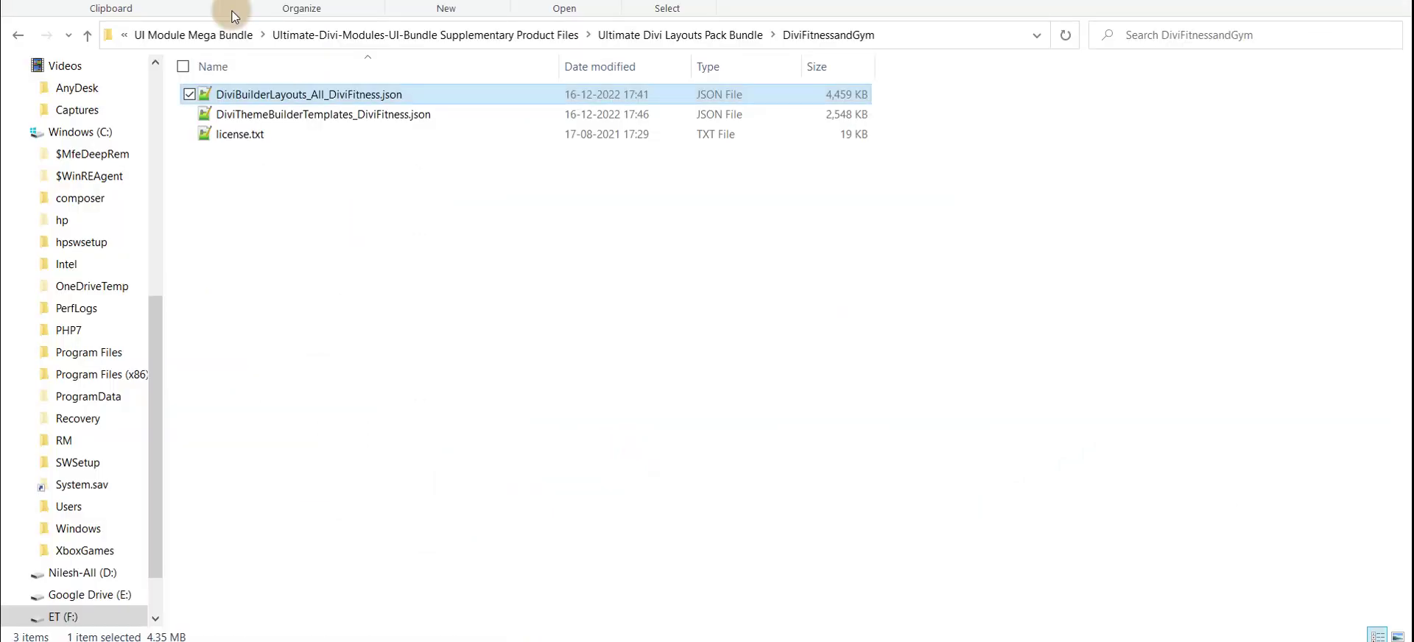
left_click(236, 95)
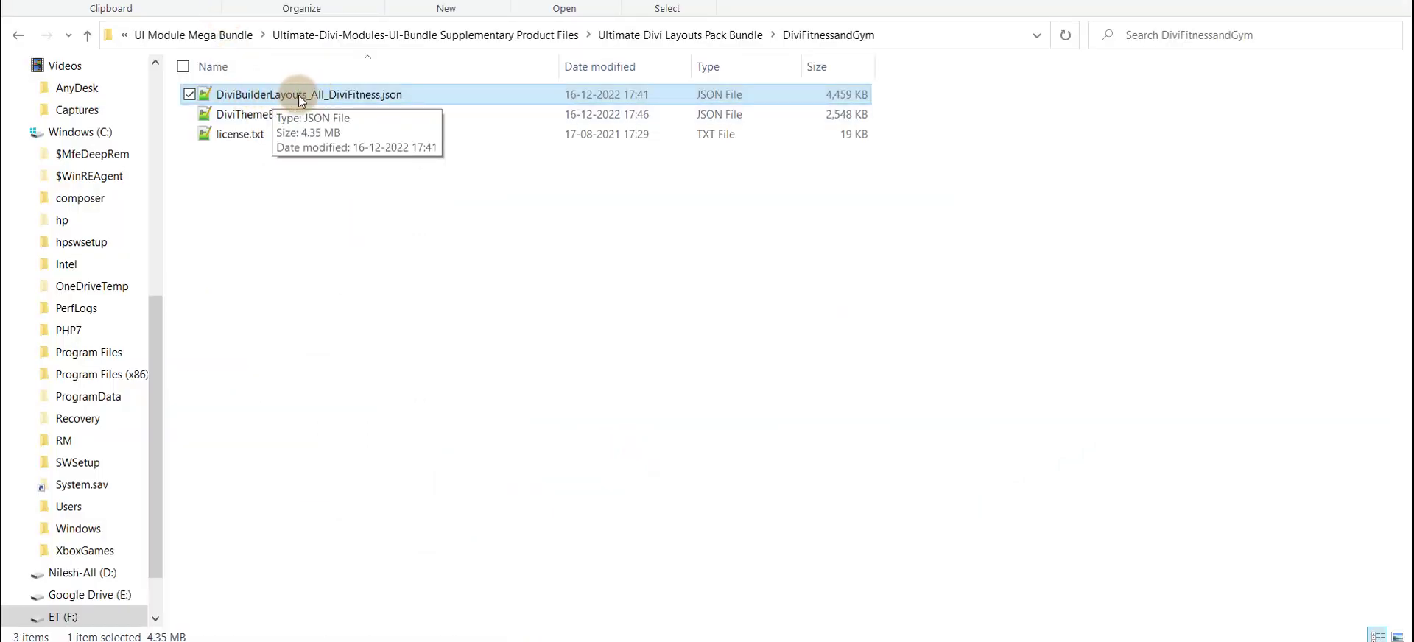
left_click_drag(294, 91, 652, 401)
left_click(745, 514)
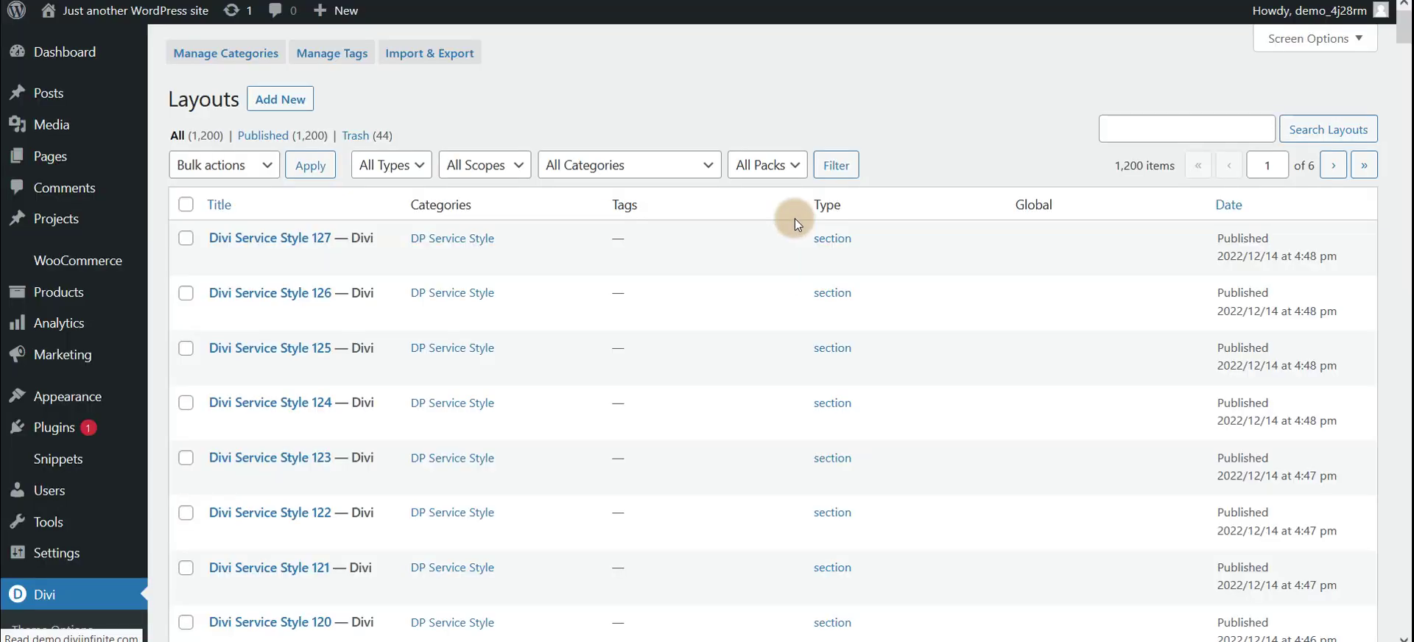
Sort the Divi Library layouts by date and look through the list for the imported fitness layouts.
left_click(1243, 208)
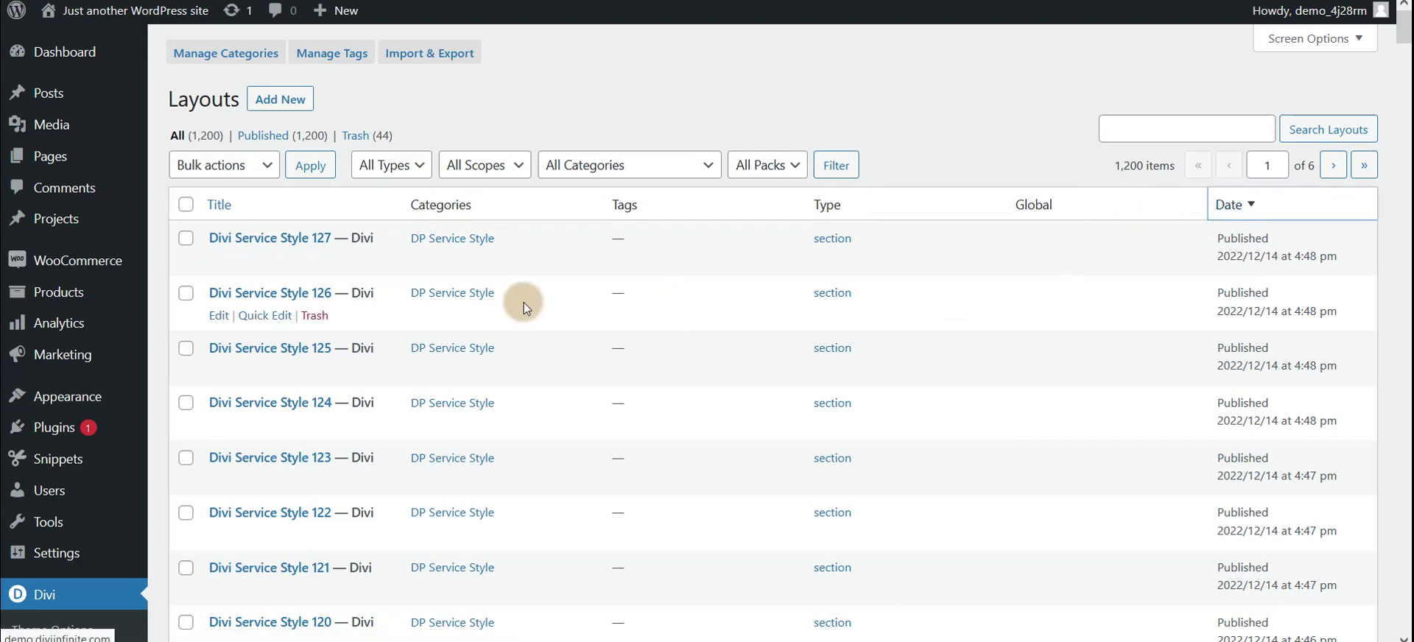
scroll(524, 302, "down", 5)
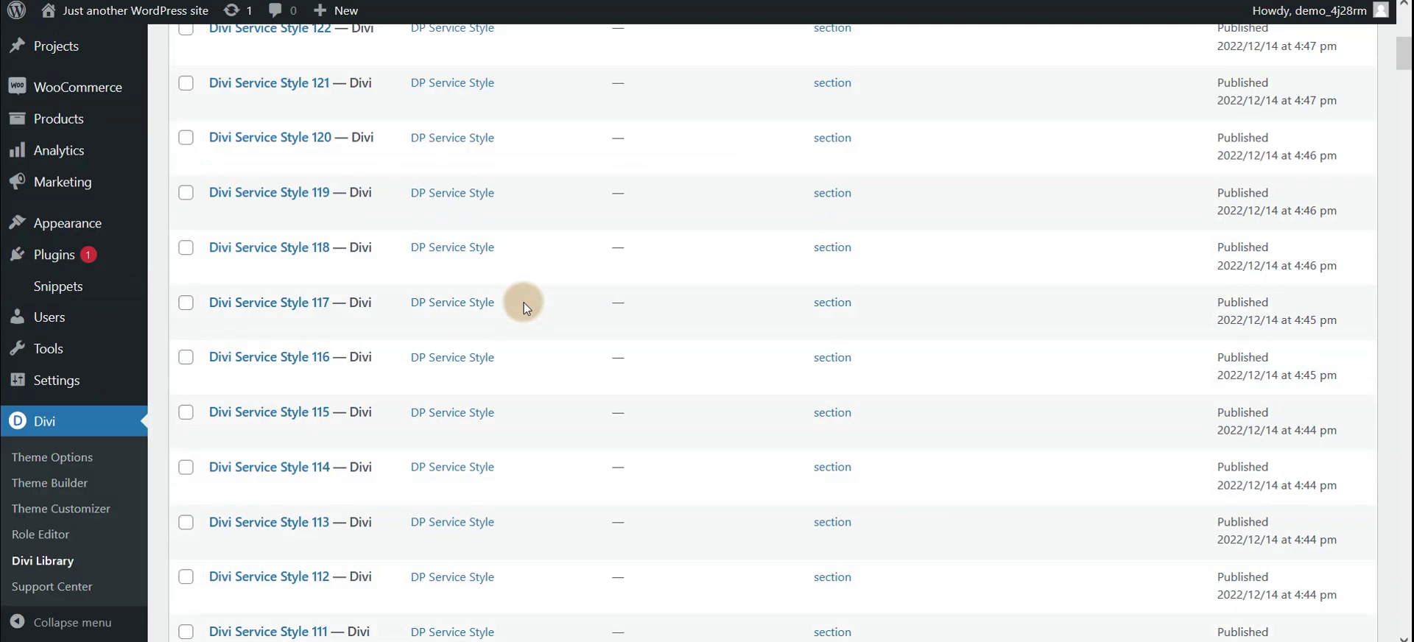
scroll(524, 303, "down", 20)
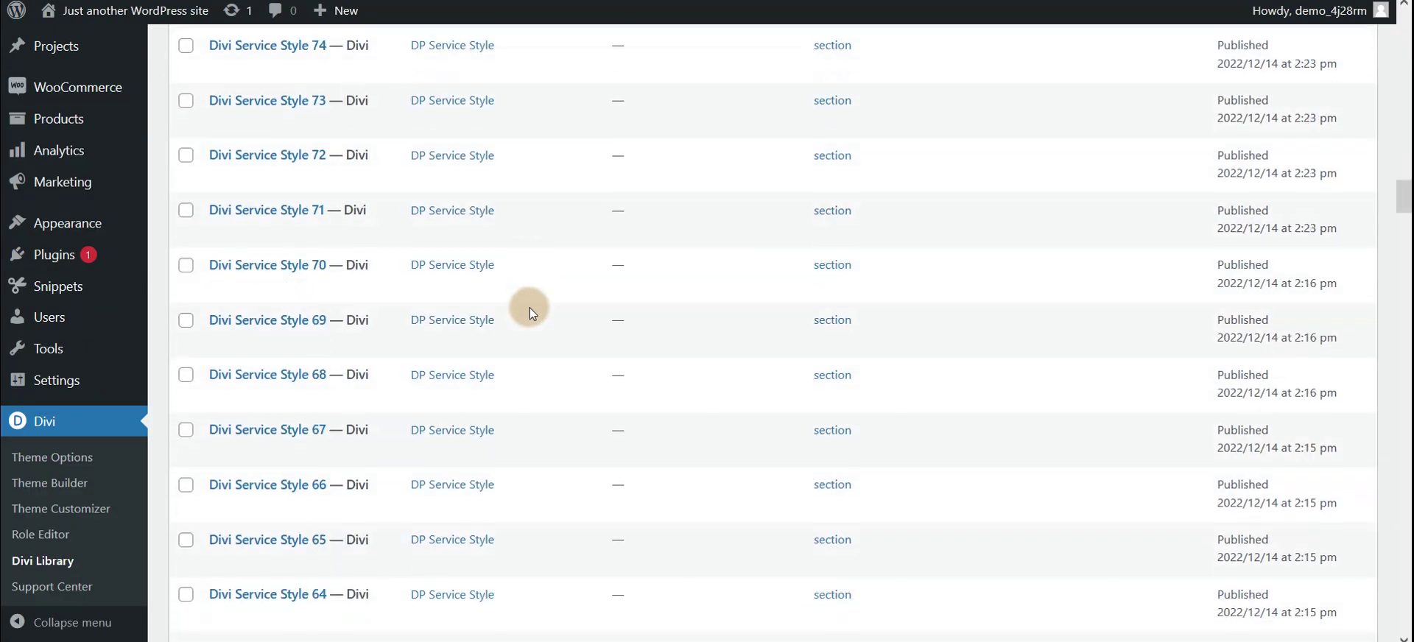
scroll(529, 308, "down", 20)
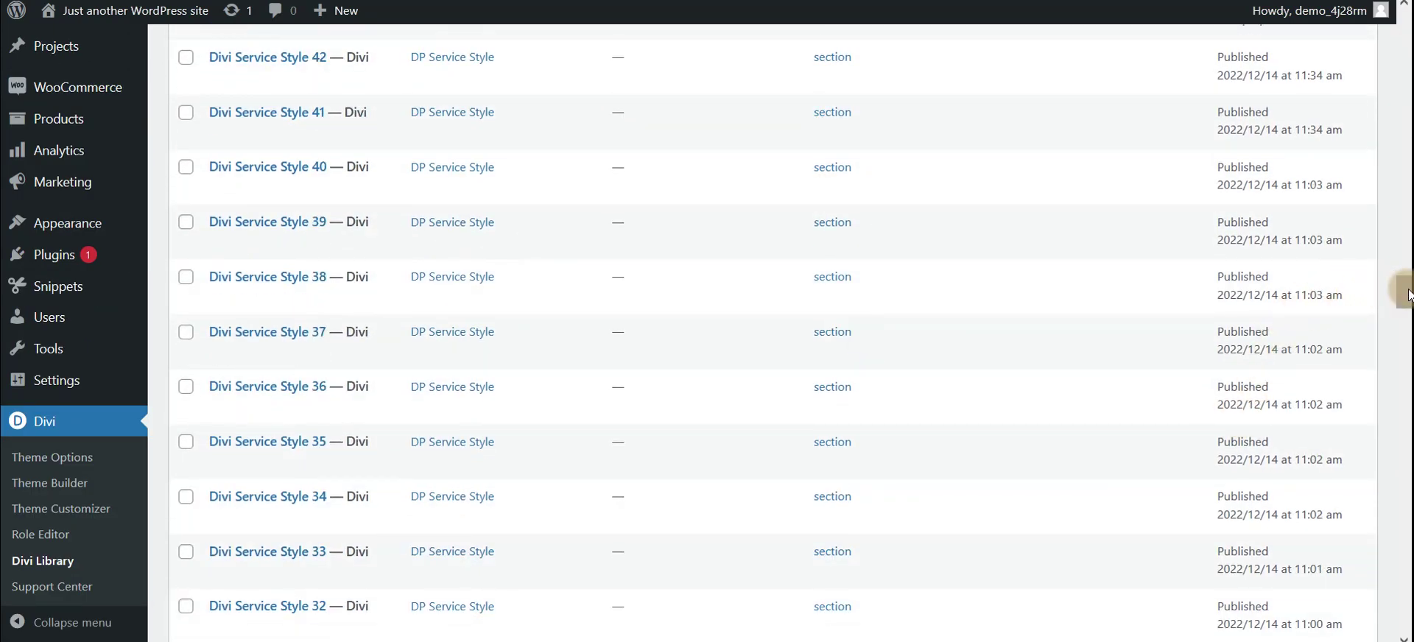
left_click_drag(1407, 295, 1404, 120)
Examine the available category and pack filter options for the layouts list, leaving both filters unchanged.
left_click(630, 165)
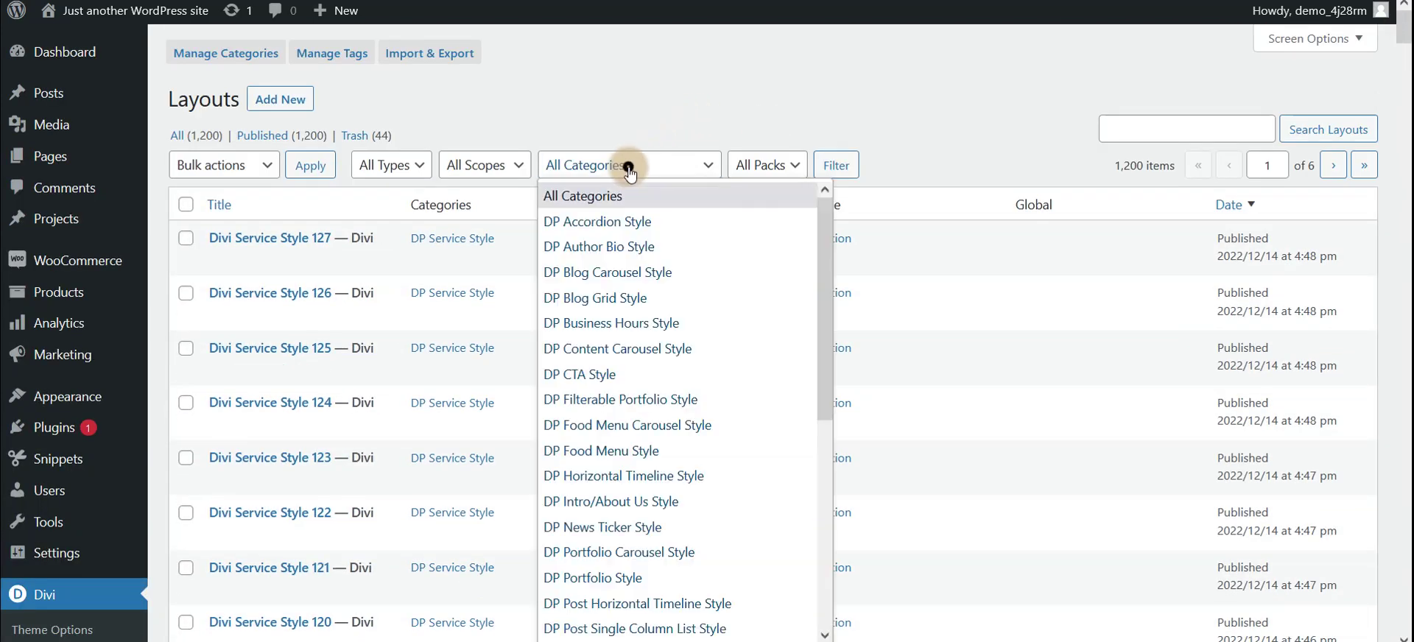
scroll(700, 435, "down", 5)
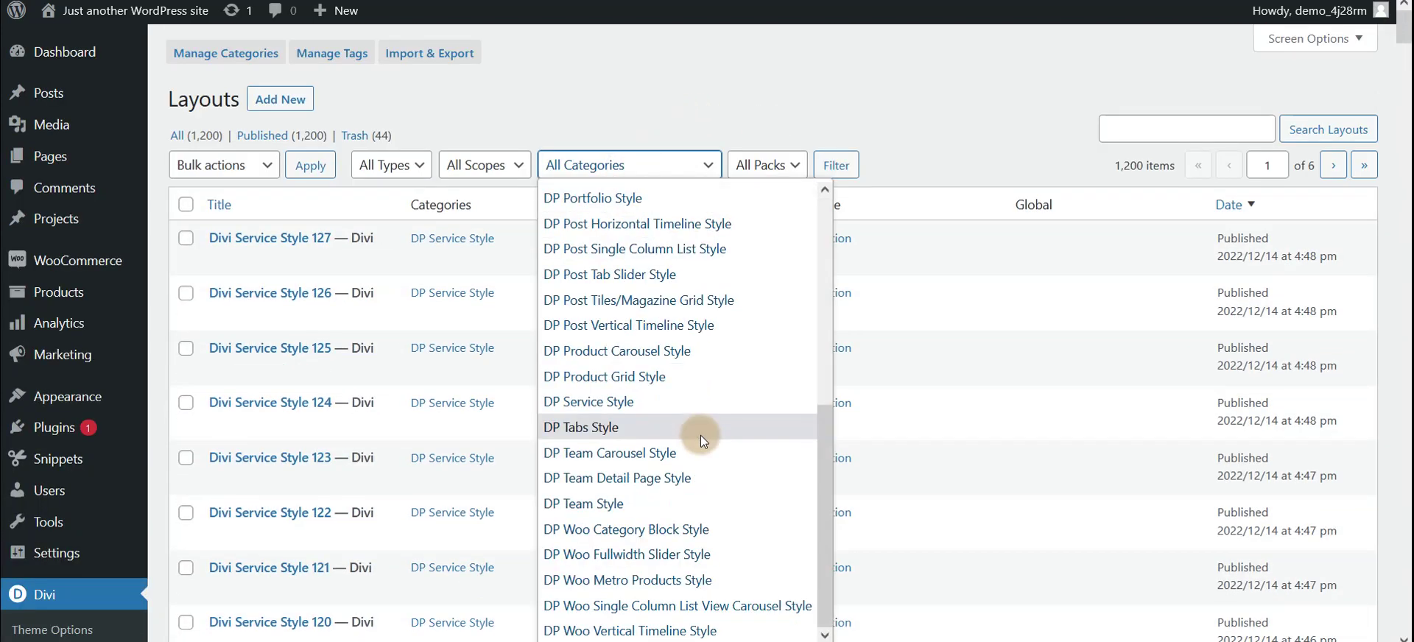
left_click(920, 90)
left_click(766, 166)
left_click(767, 169)
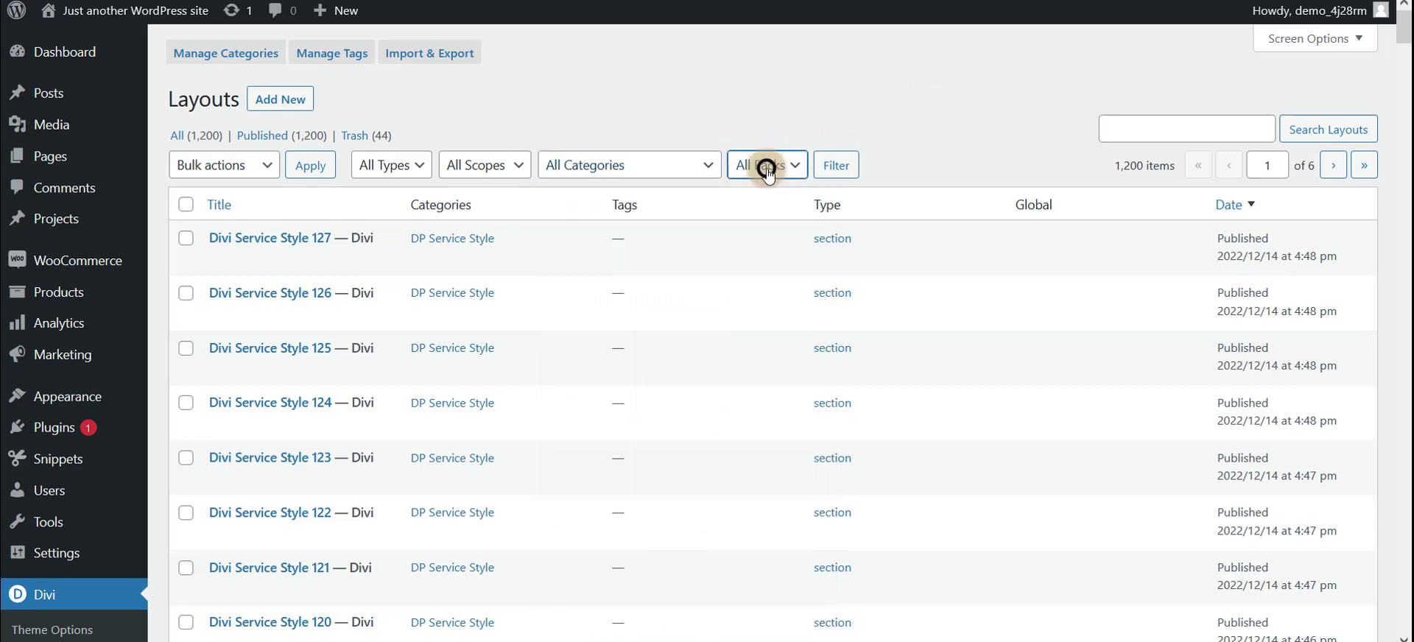
left_click(767, 169)
left_click(937, 136)
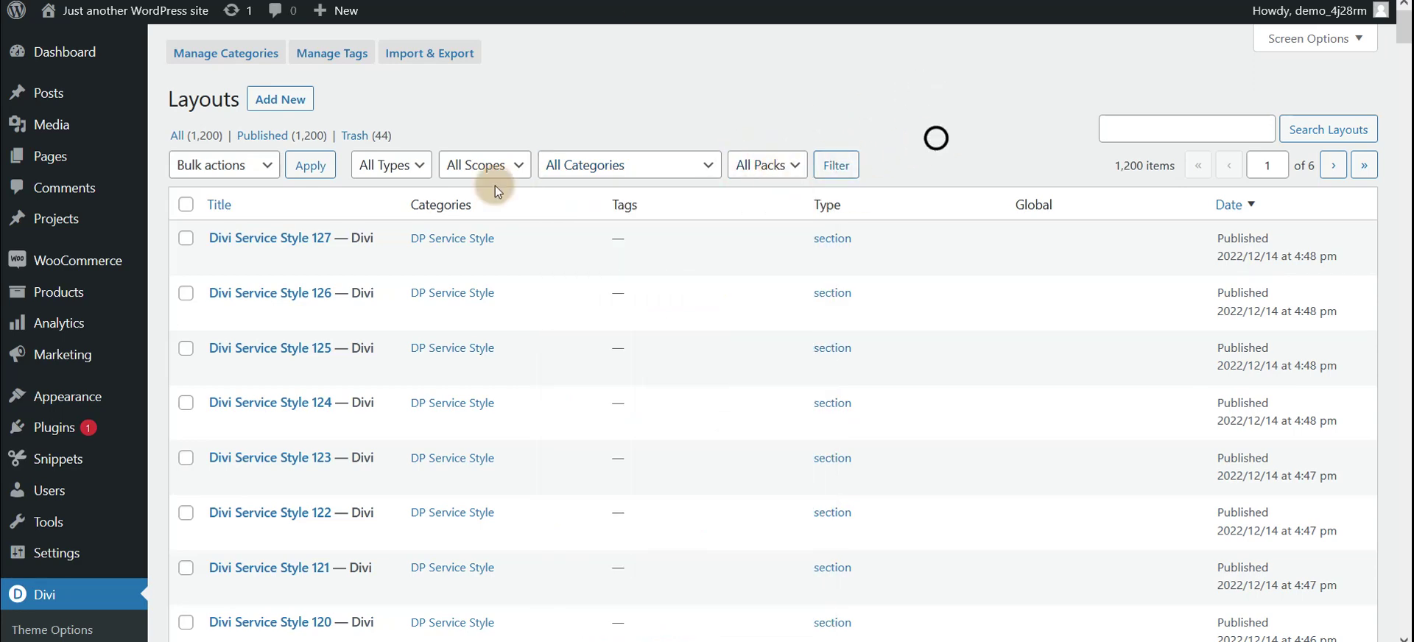
Filter the library by the Layouts type and review the imported page layouts.
left_click(390, 155)
left_click(396, 299)
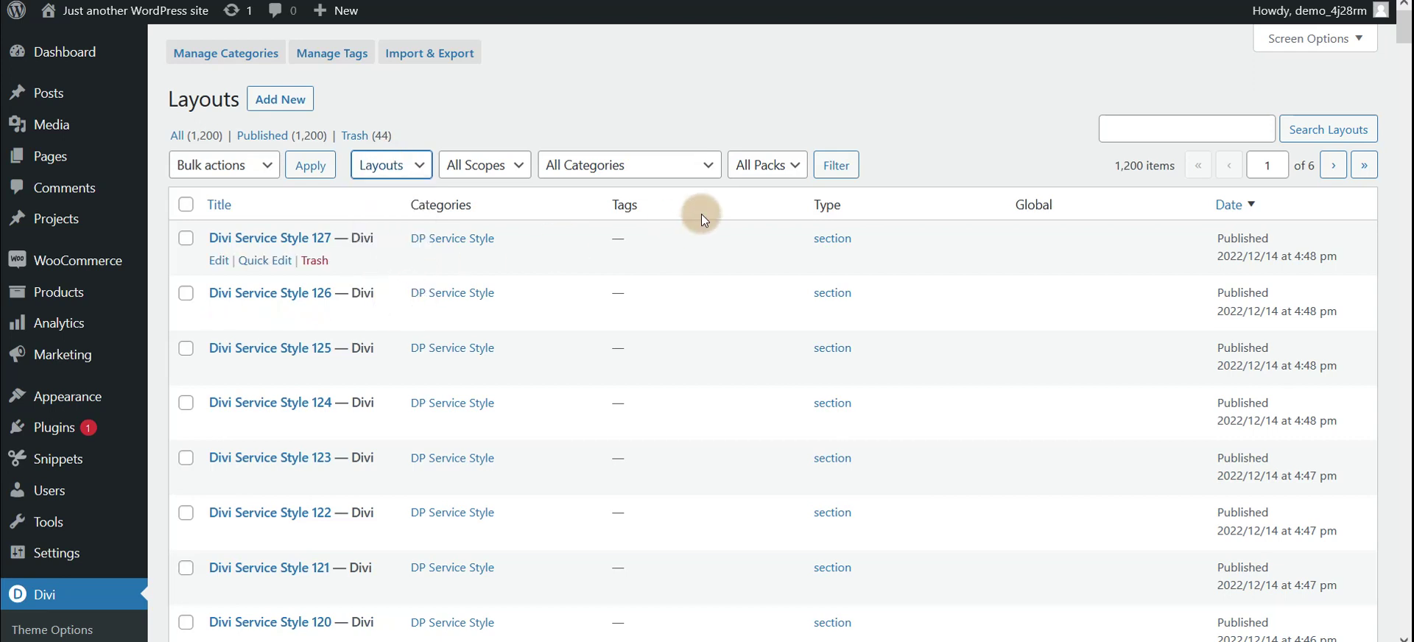
left_click(835, 165)
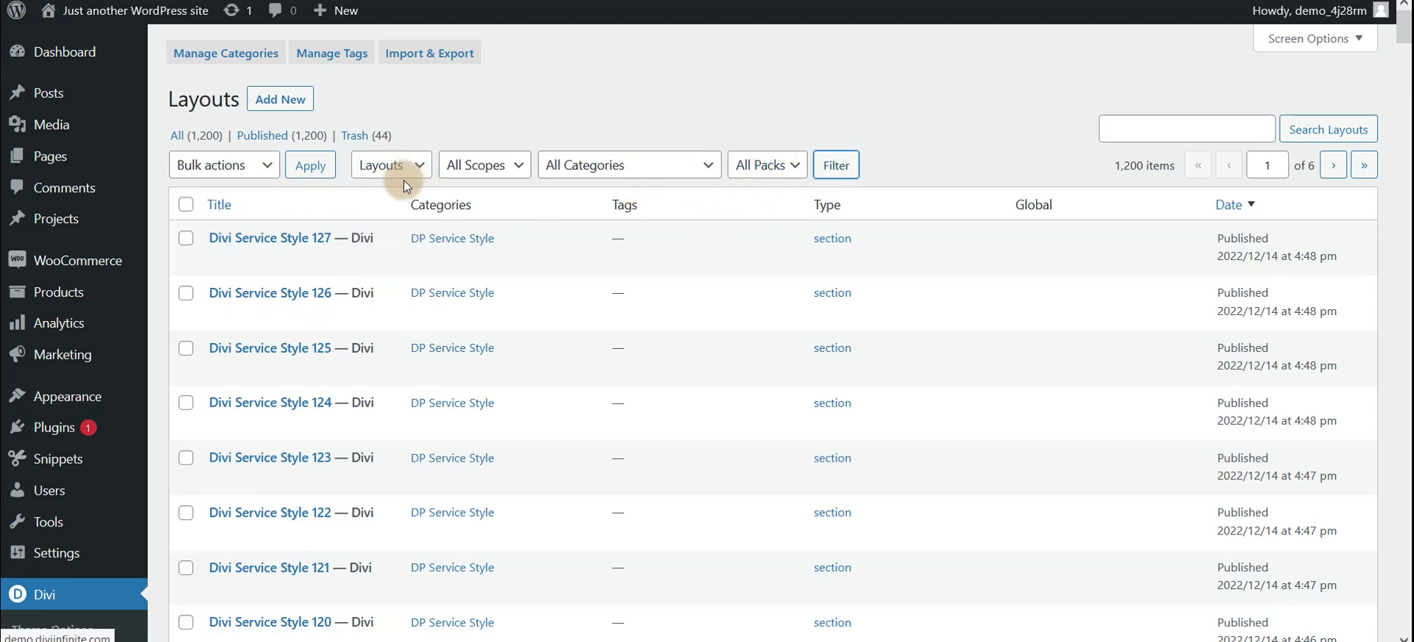
mouse_move(380, 294)
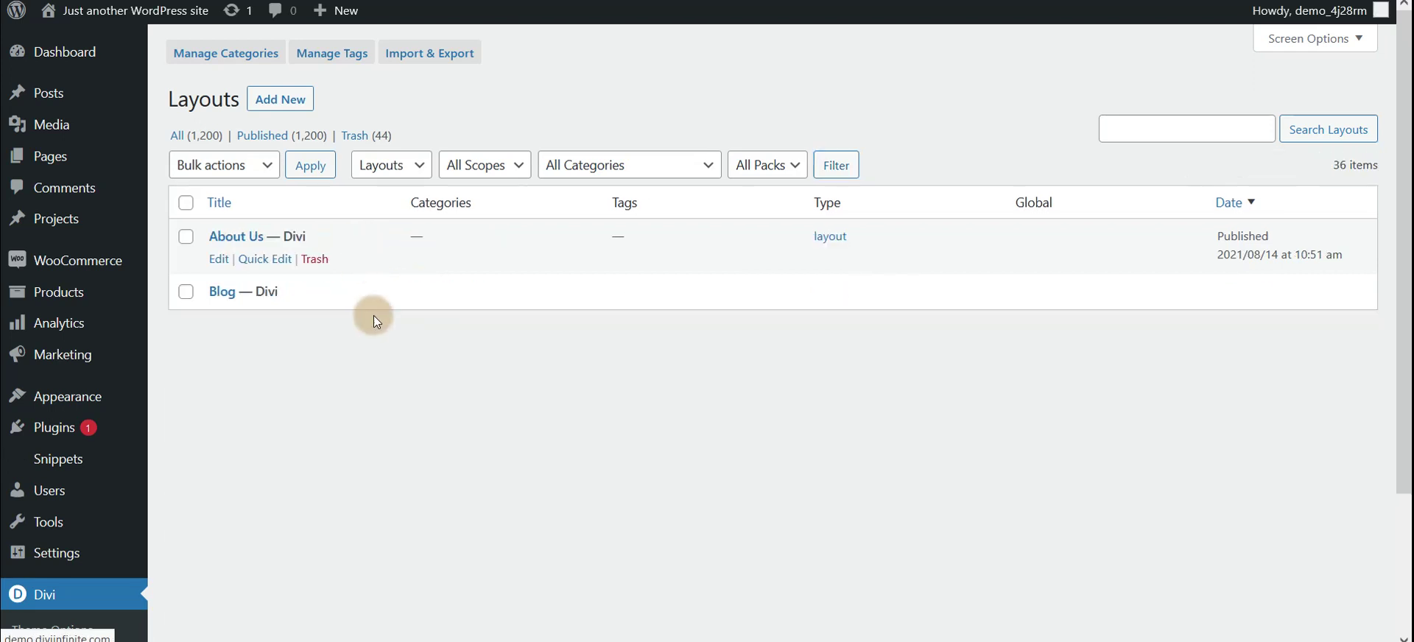
scroll(227, 348, "down", 1)
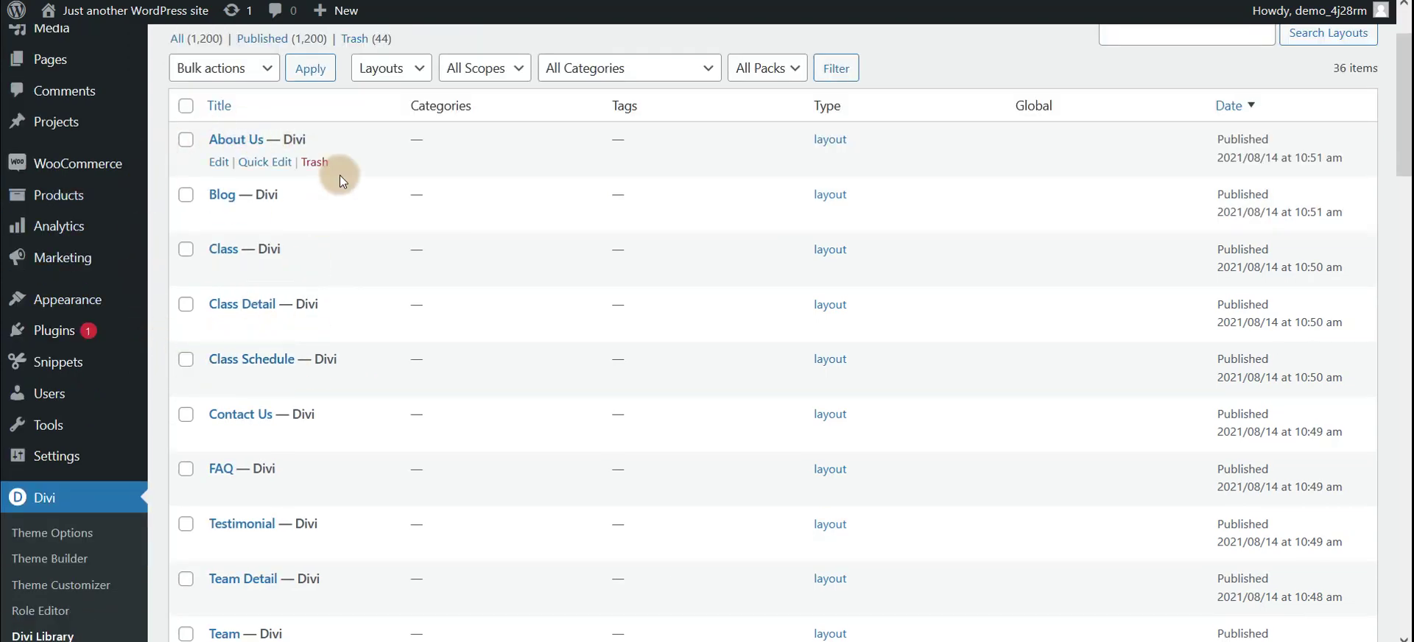
scroll(321, 524, "down", 1)
scroll(320, 523, "down", 1)
scroll(280, 412, "up", 3)
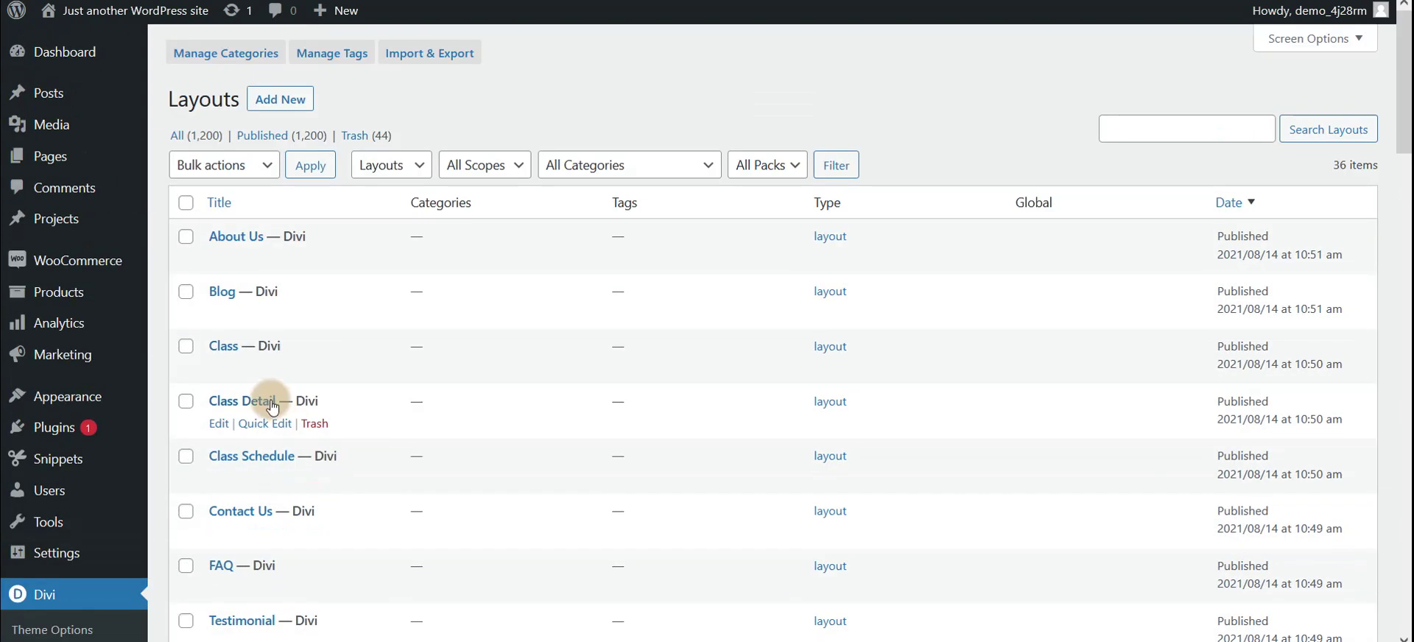
scroll(191, 416, "down", 2)
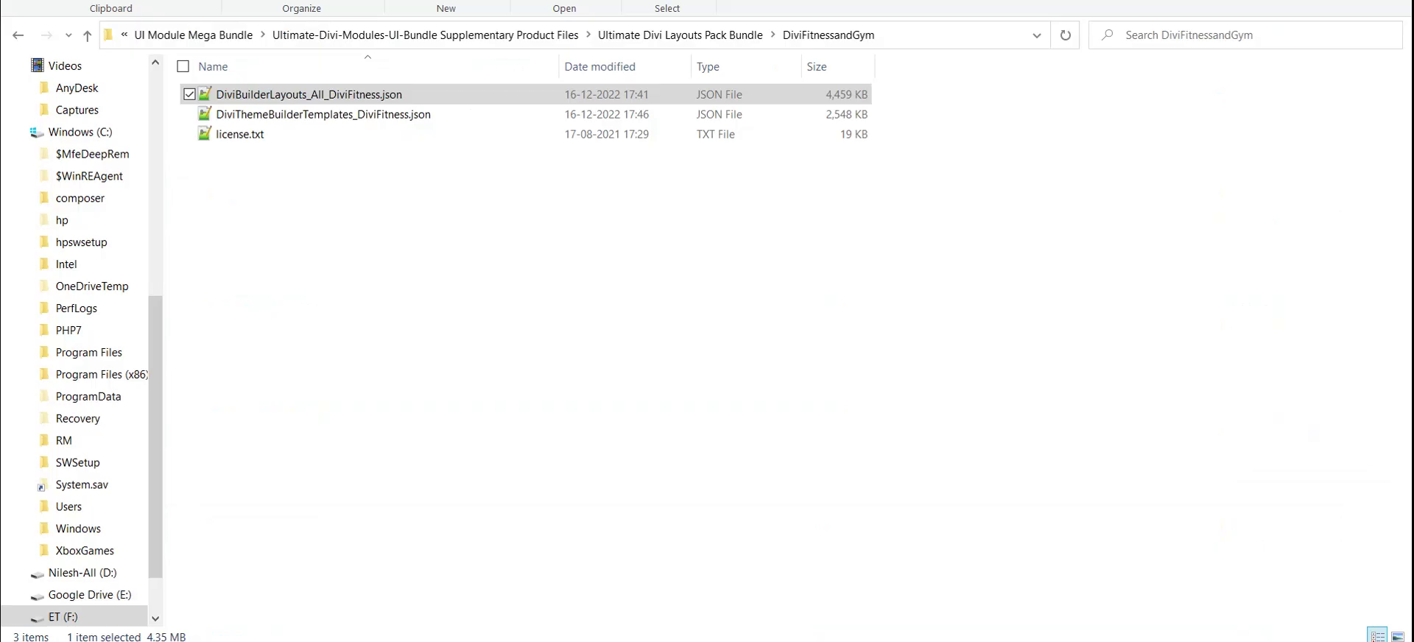
Open the Divi Theme Builder, select DiviThemeBuilderTemplates_DiviFitness.json in the DiviFitnessandGym folder, and review the existing templates.
left_click(298, 96)
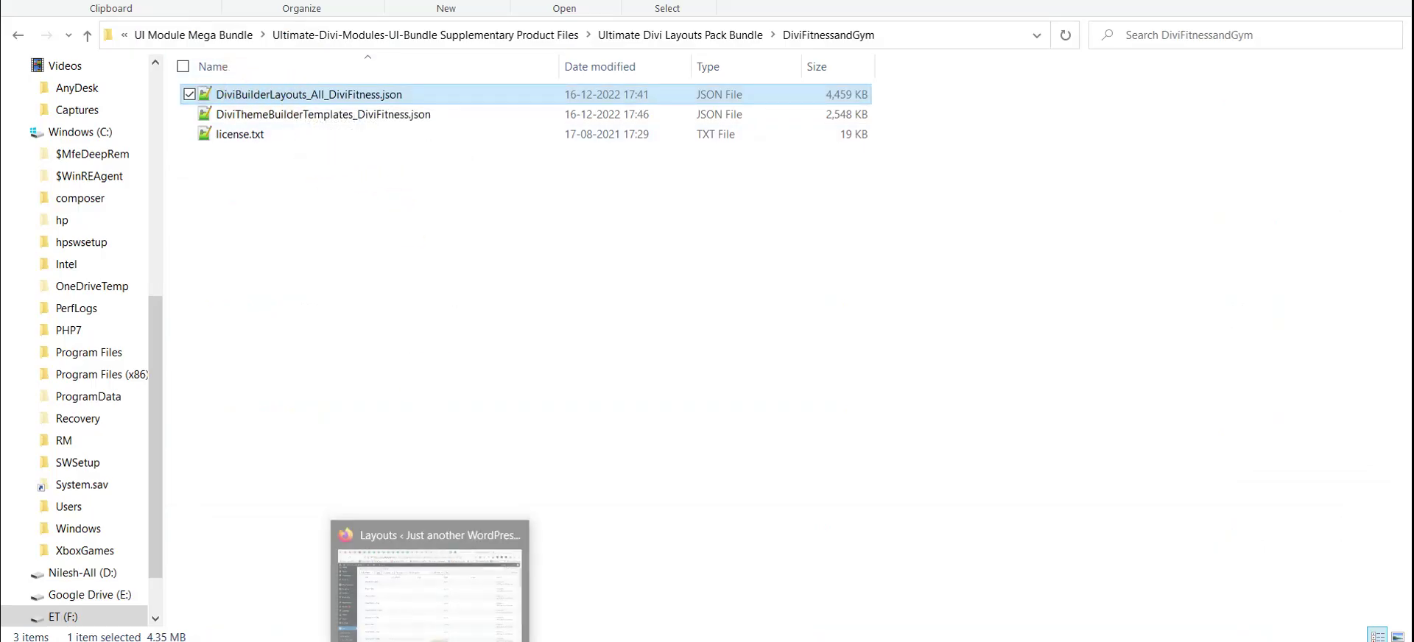
left_click(428, 562)
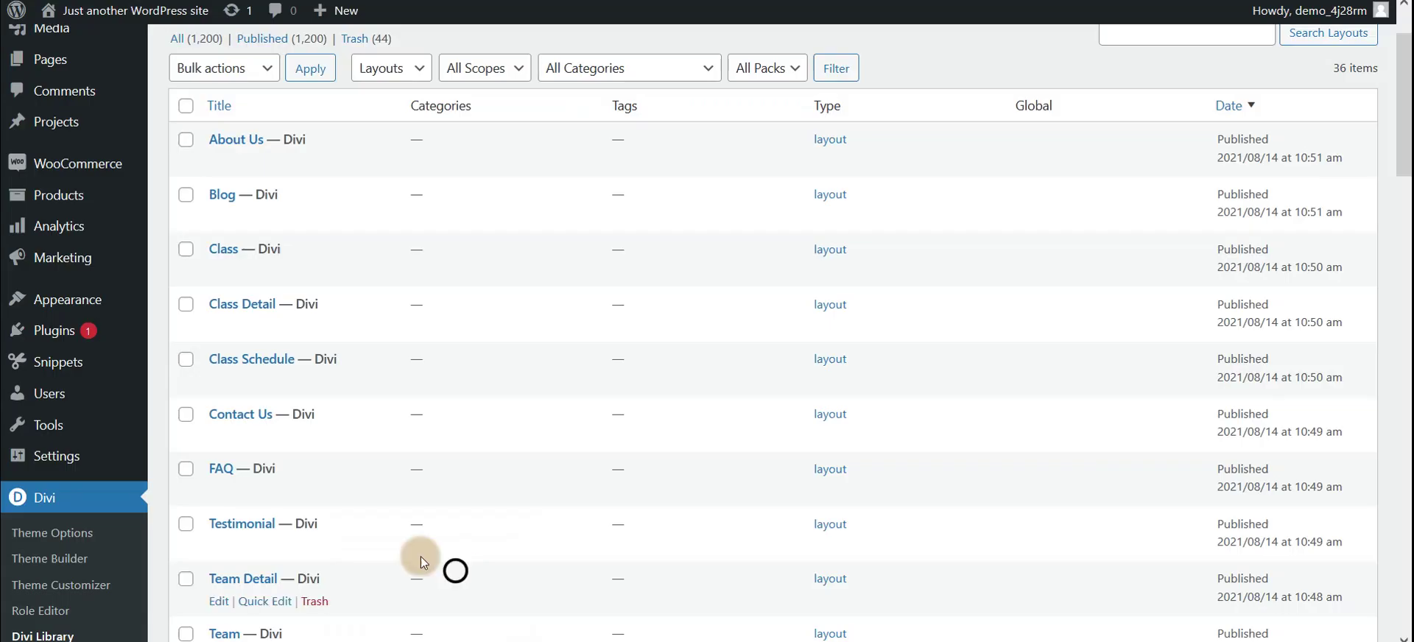
left_click(96, 558)
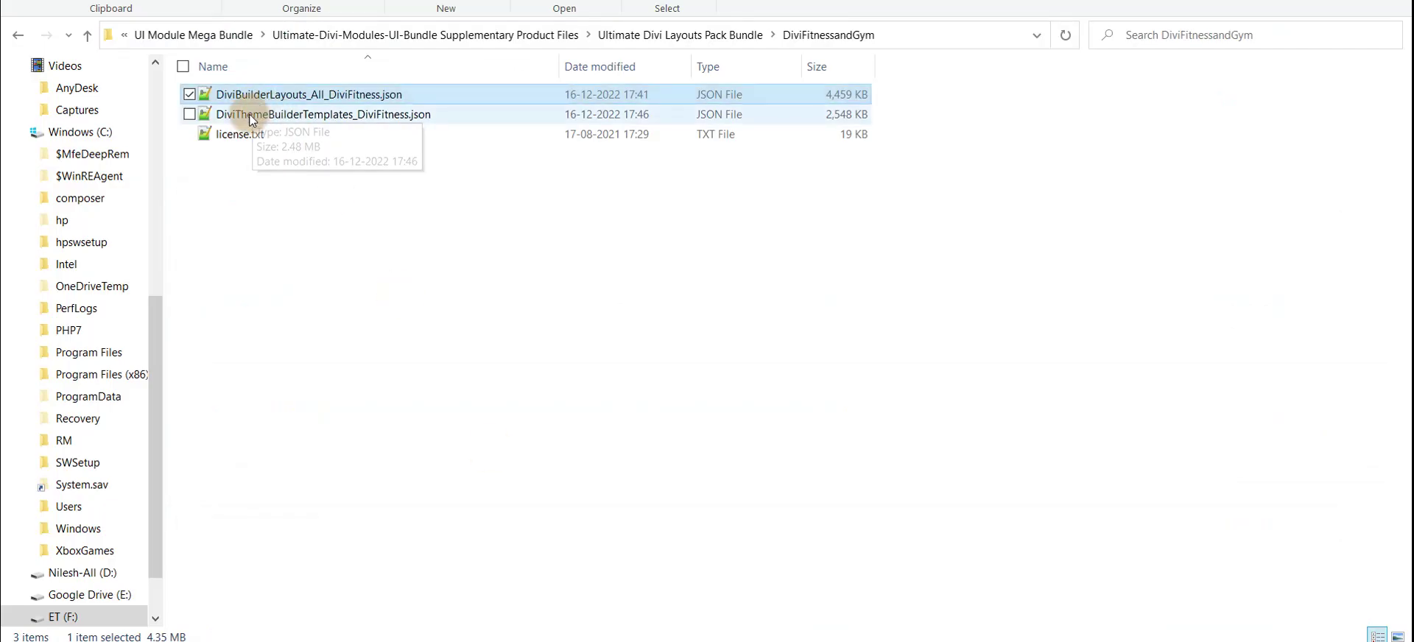
left_click(241, 116)
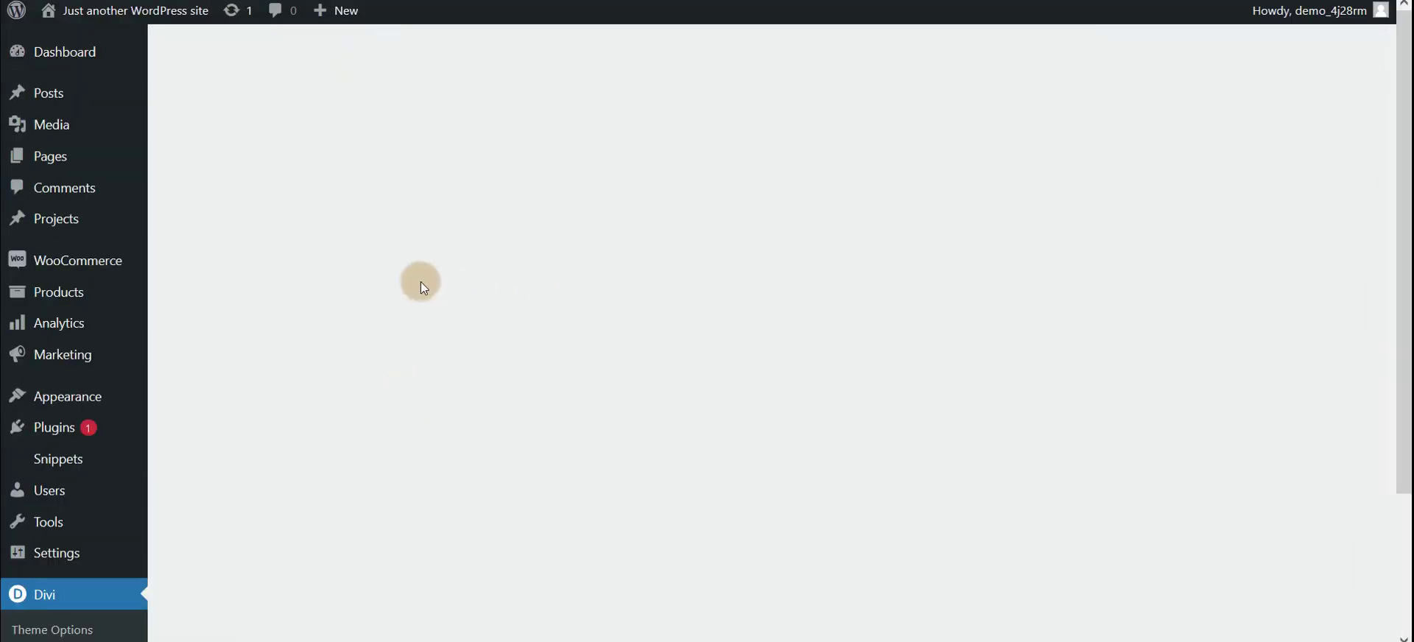
scroll(1076, 325, "down", 1)
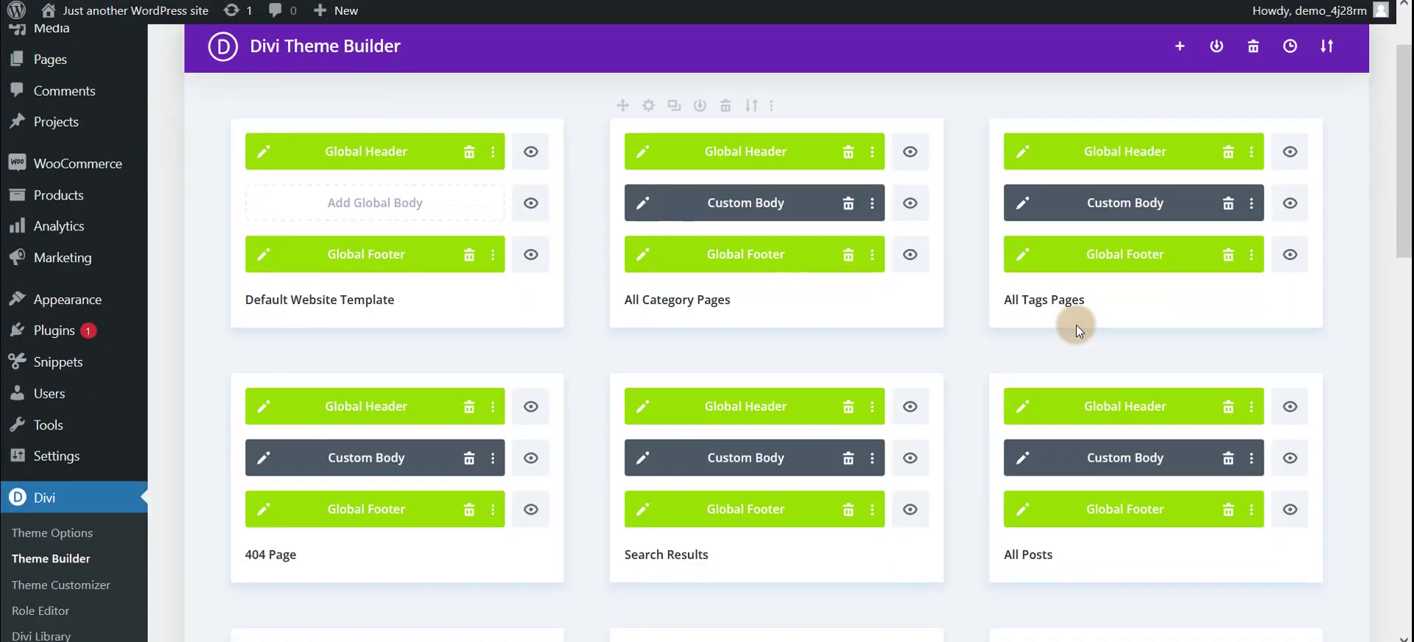
scroll(1133, 337, "up", 1)
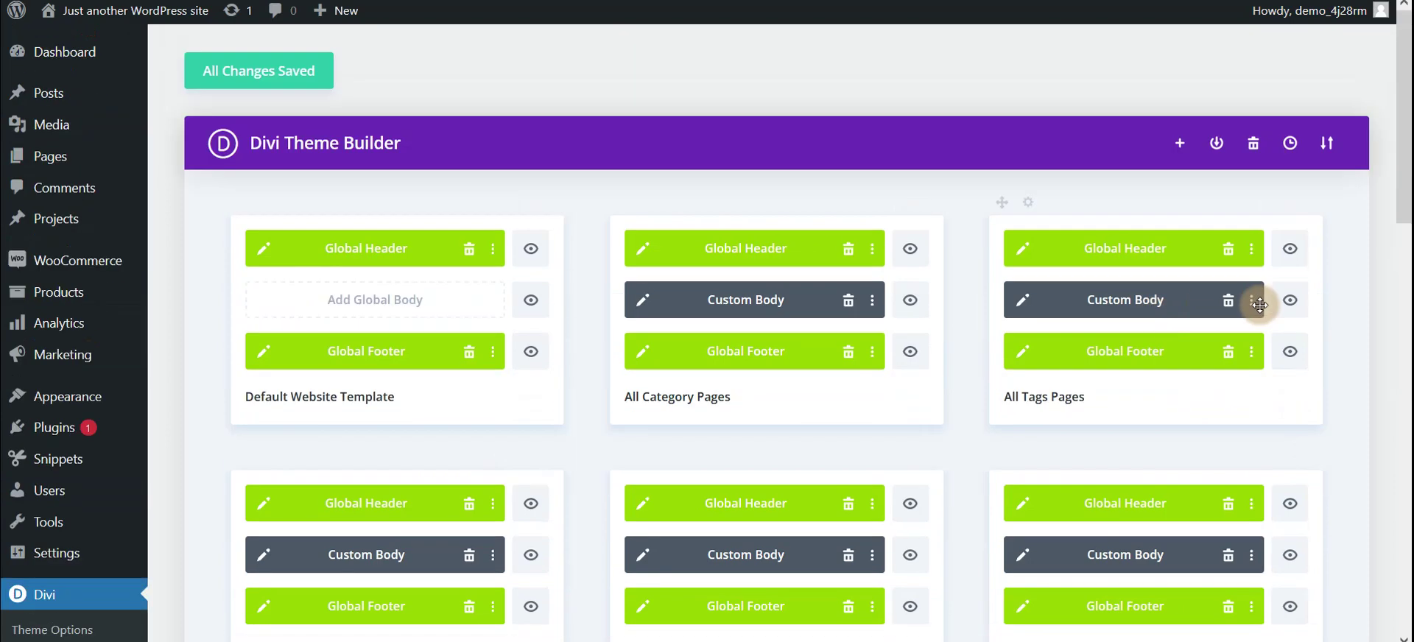
Reset the Theme Builder to delete all existing templates, and save the changes.
left_click(1251, 146)
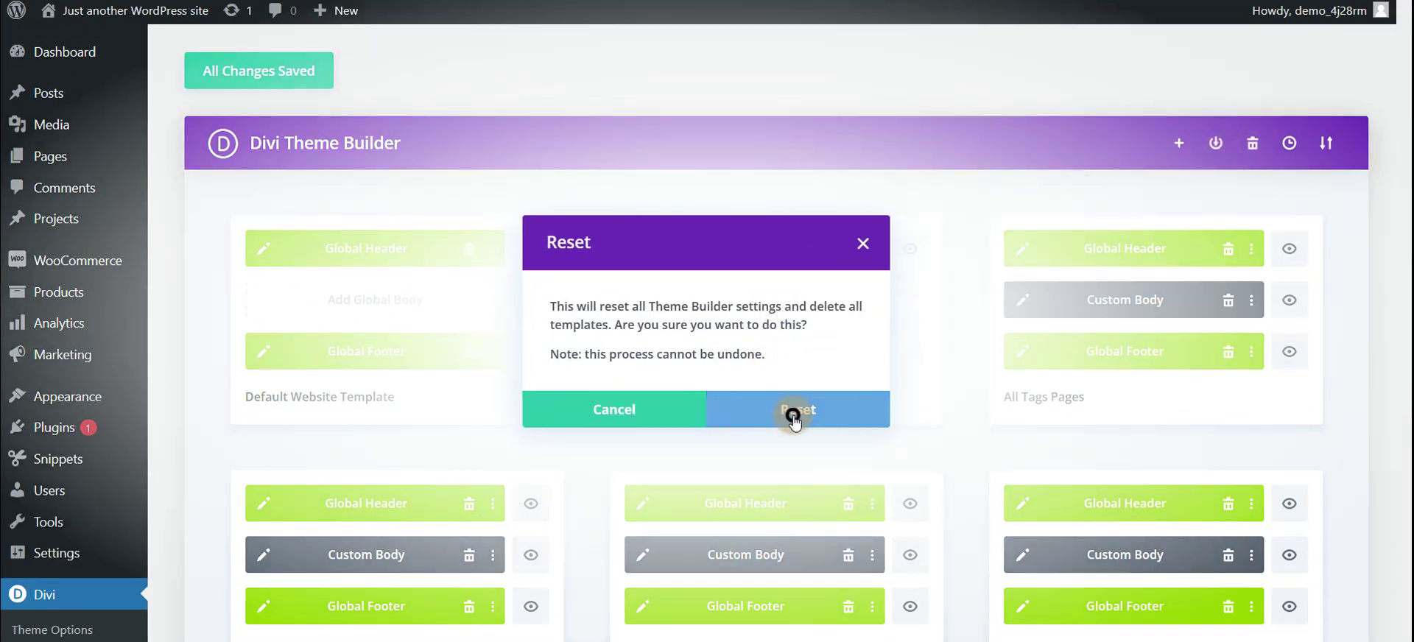
left_click(794, 413)
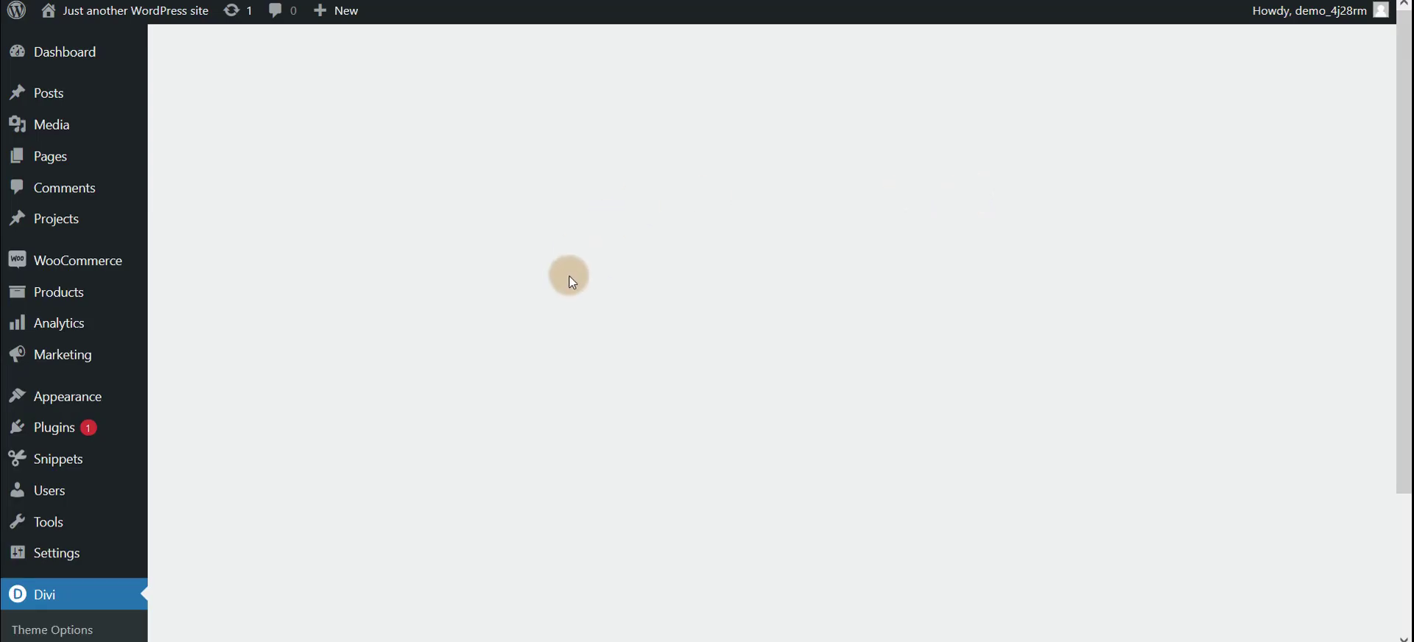
left_click(274, 74)
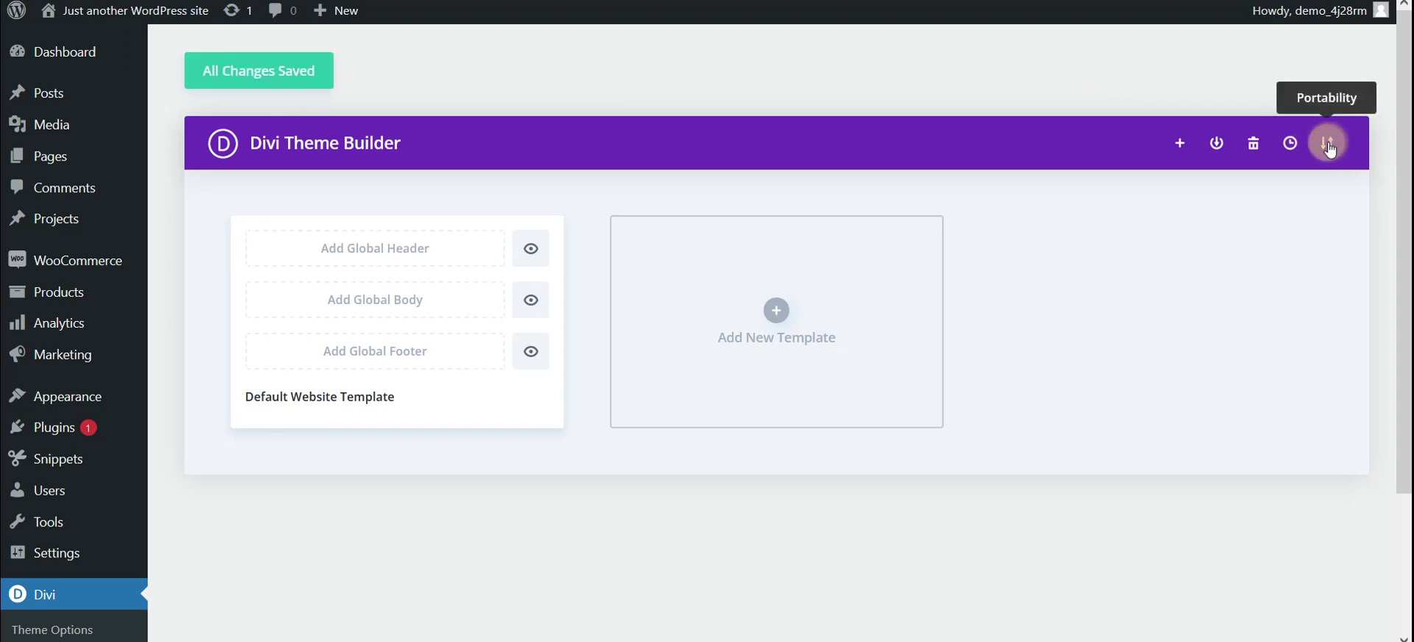
Import DiviThemeBuilderTemplates_DiviFitness.json into the Theme Builder, overriding the existing default website template and assignments, without importing presets.
left_click(1328, 142)
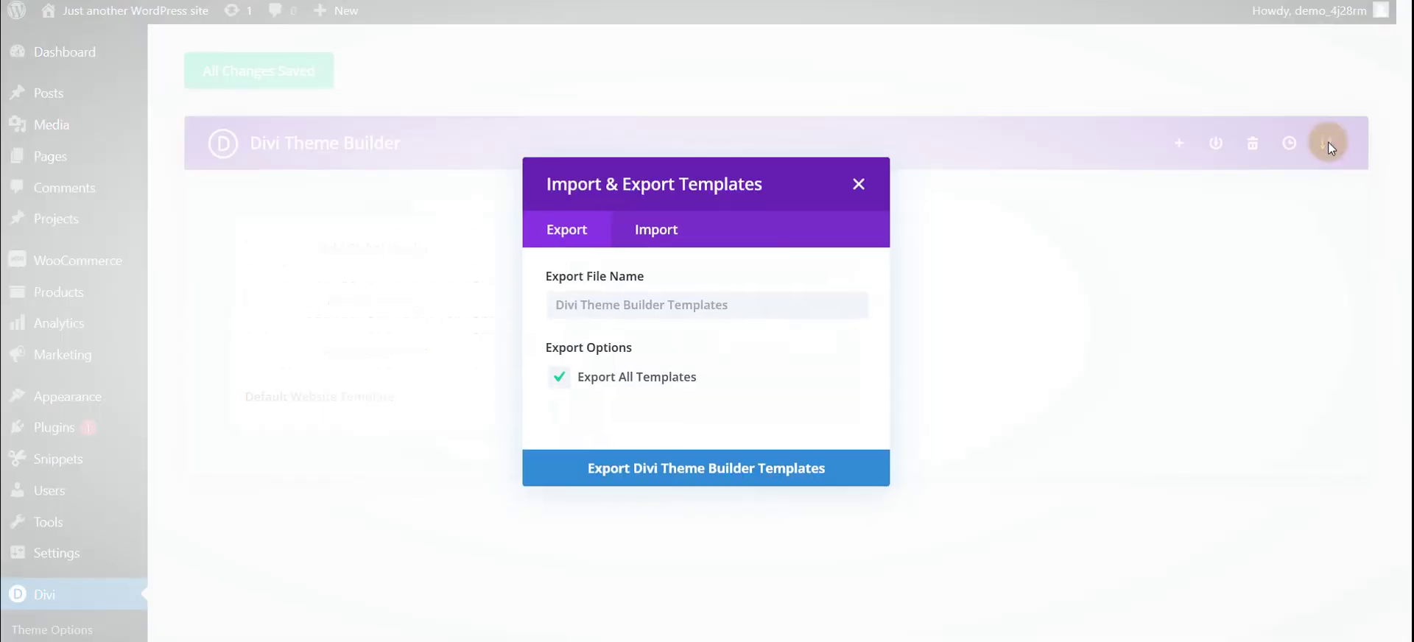
left_click(666, 213)
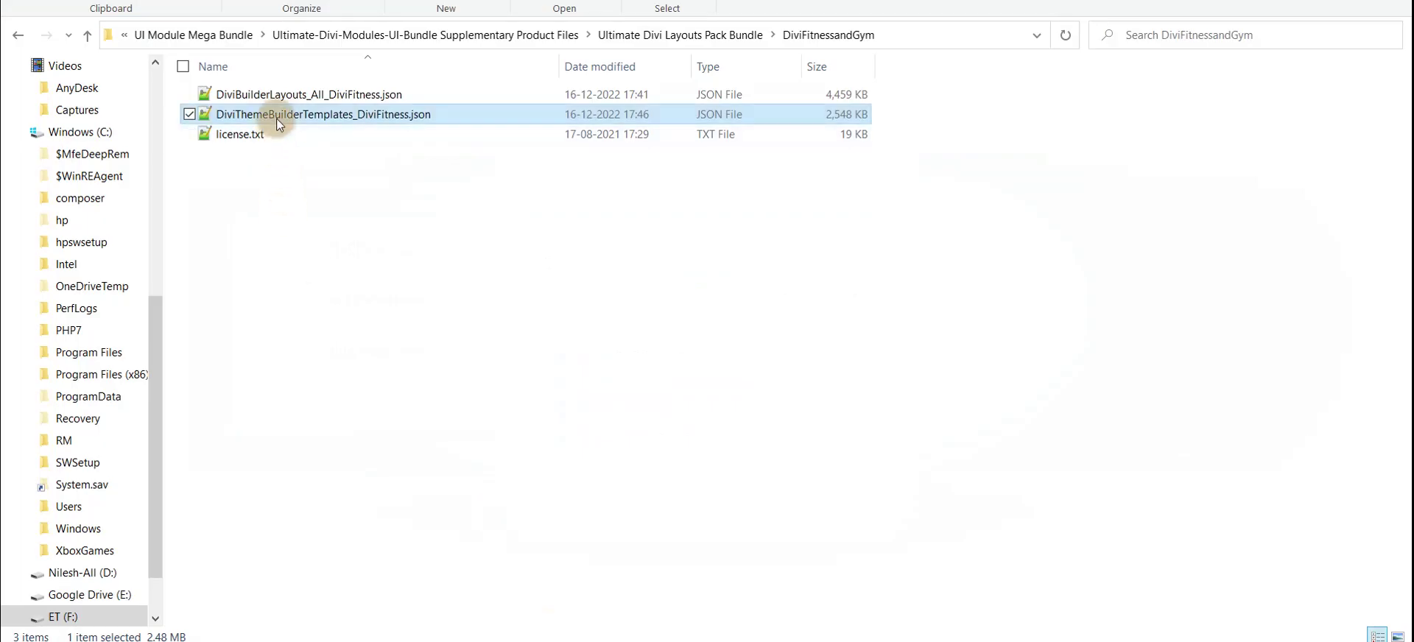
left_click_drag(279, 123, 652, 284)
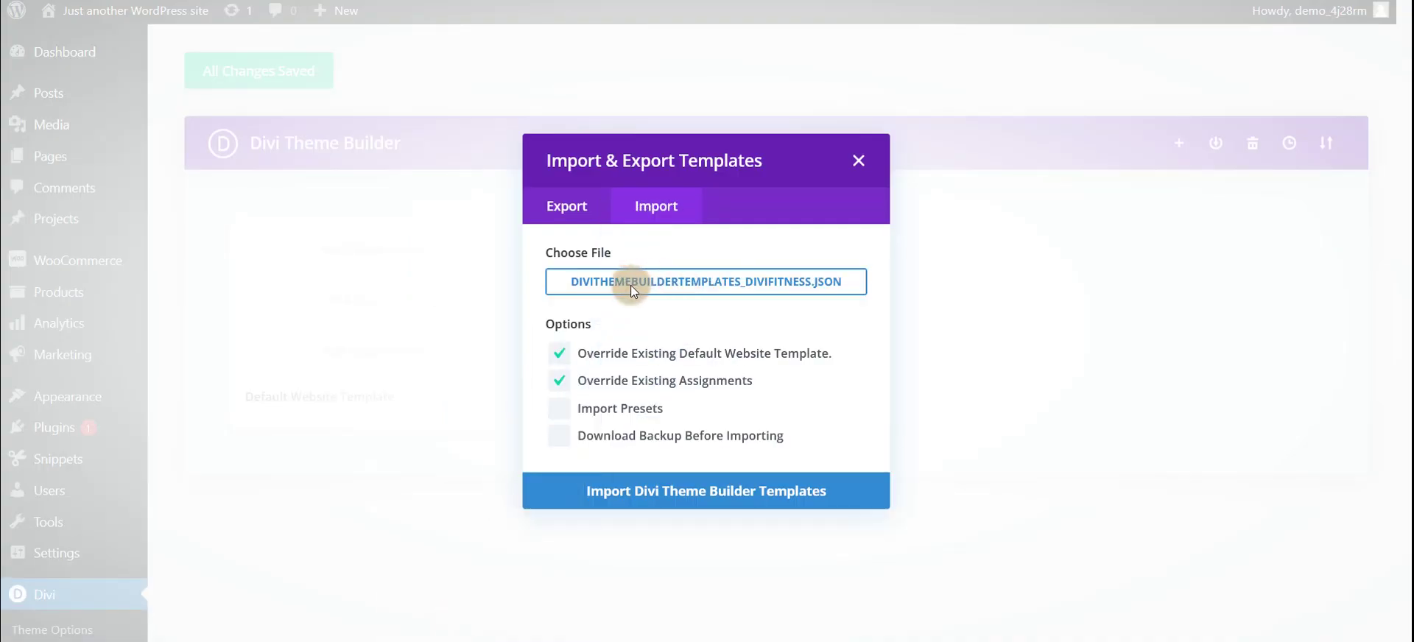
left_click(721, 492)
left_click(722, 490)
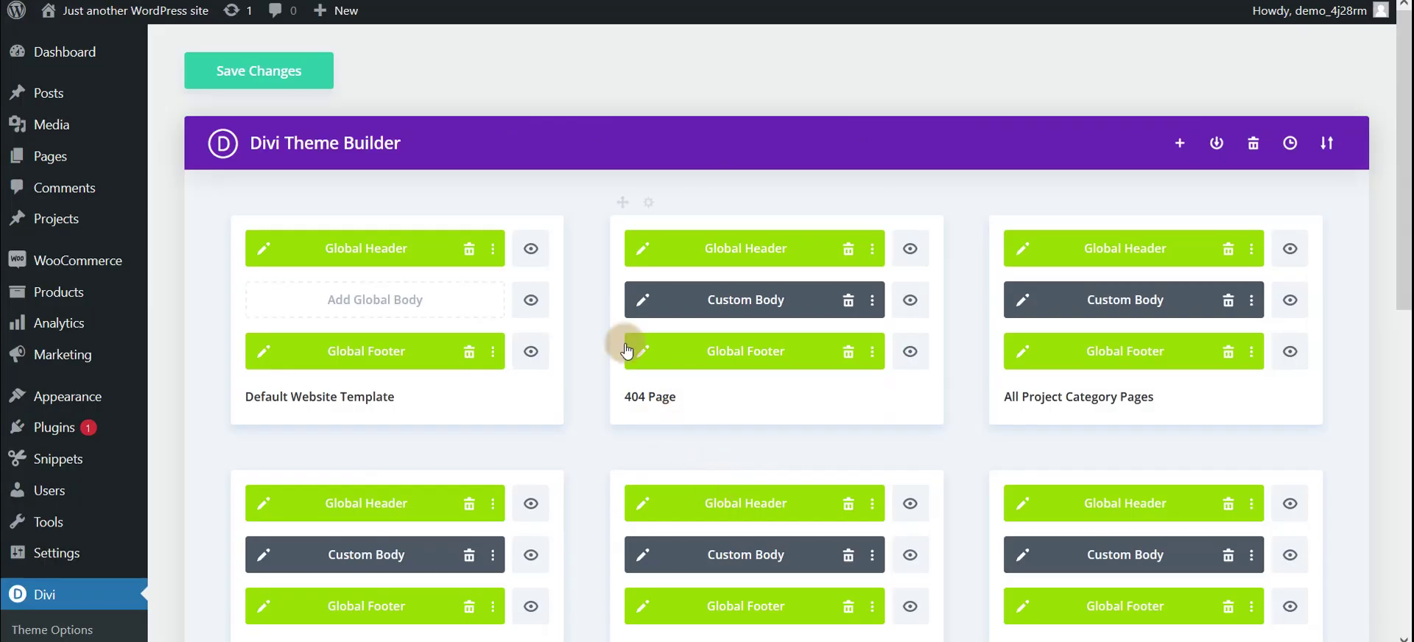
Look through the imported Theme Builder templates and save the changes.
scroll(958, 353, "down", 15)
scroll(521, 310, "up", 15)
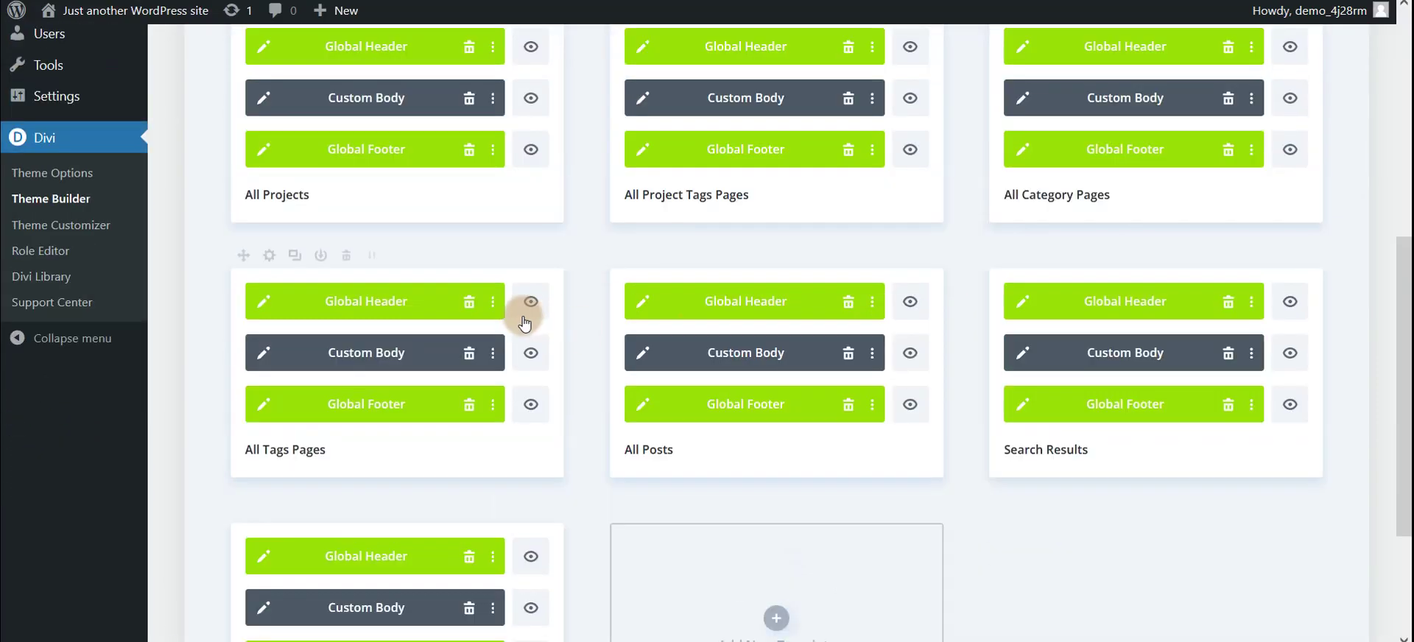
left_click(294, 65)
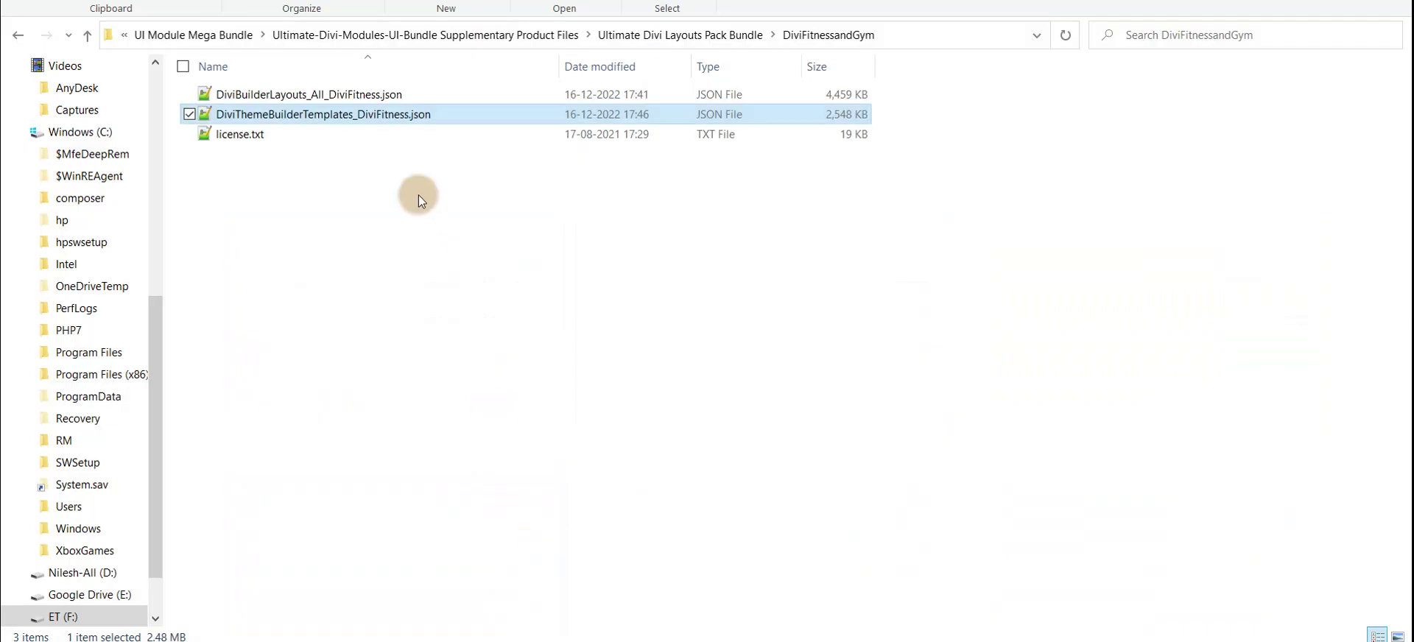
In File Explorer, open the DiviFitnessandGym_sup folder within Ultimate Divi Layouts Pack Bundle Supplementary Product Files and select widgets.wie.
left_click(704, 38)
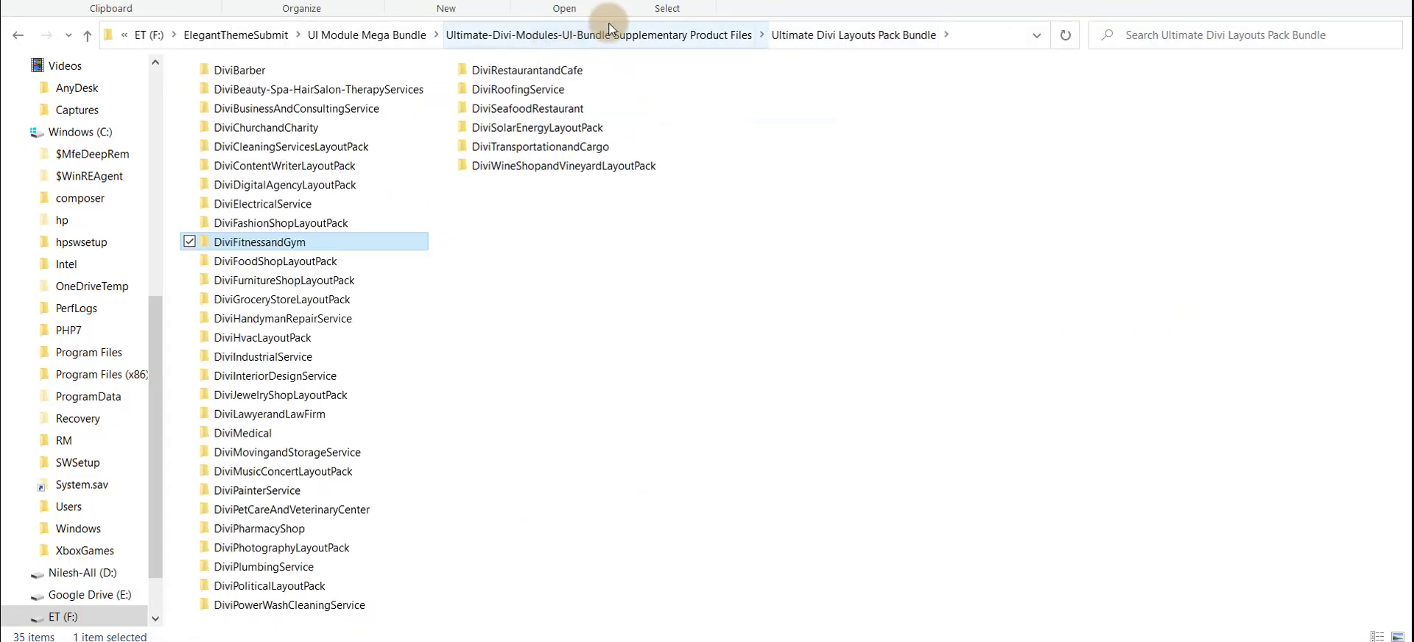
left_click(614, 28)
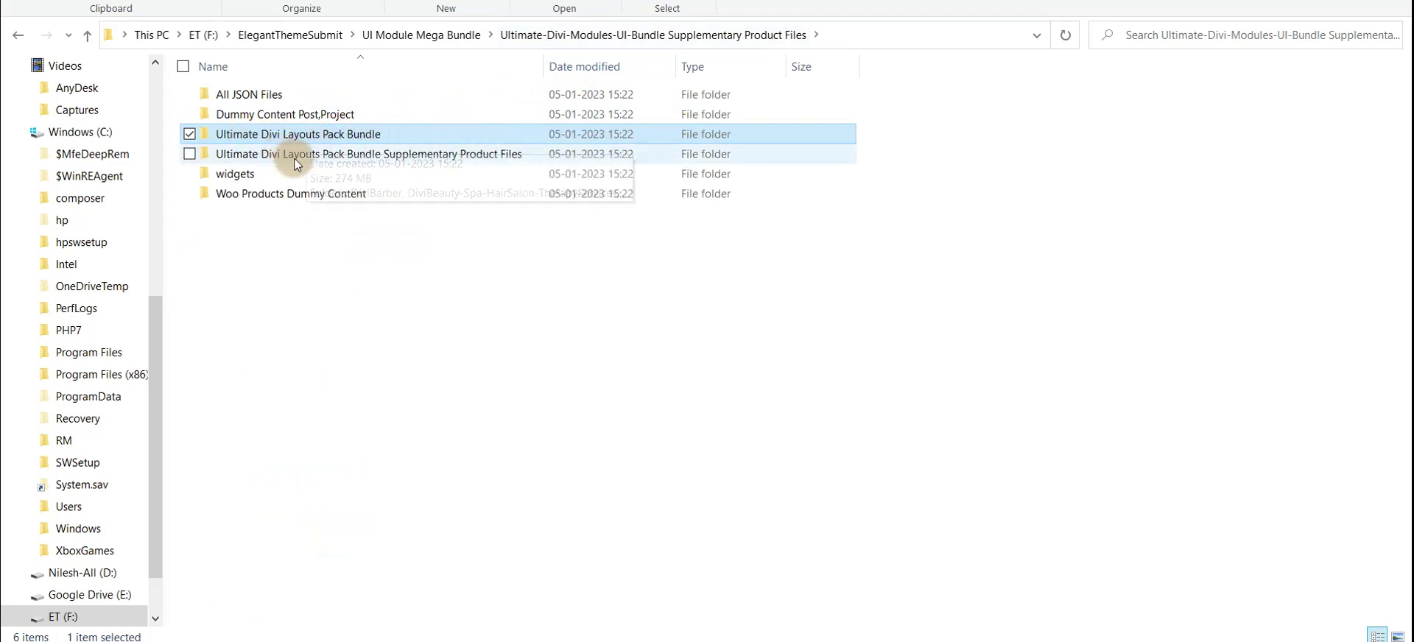
left_click(426, 156)
double_click(426, 156)
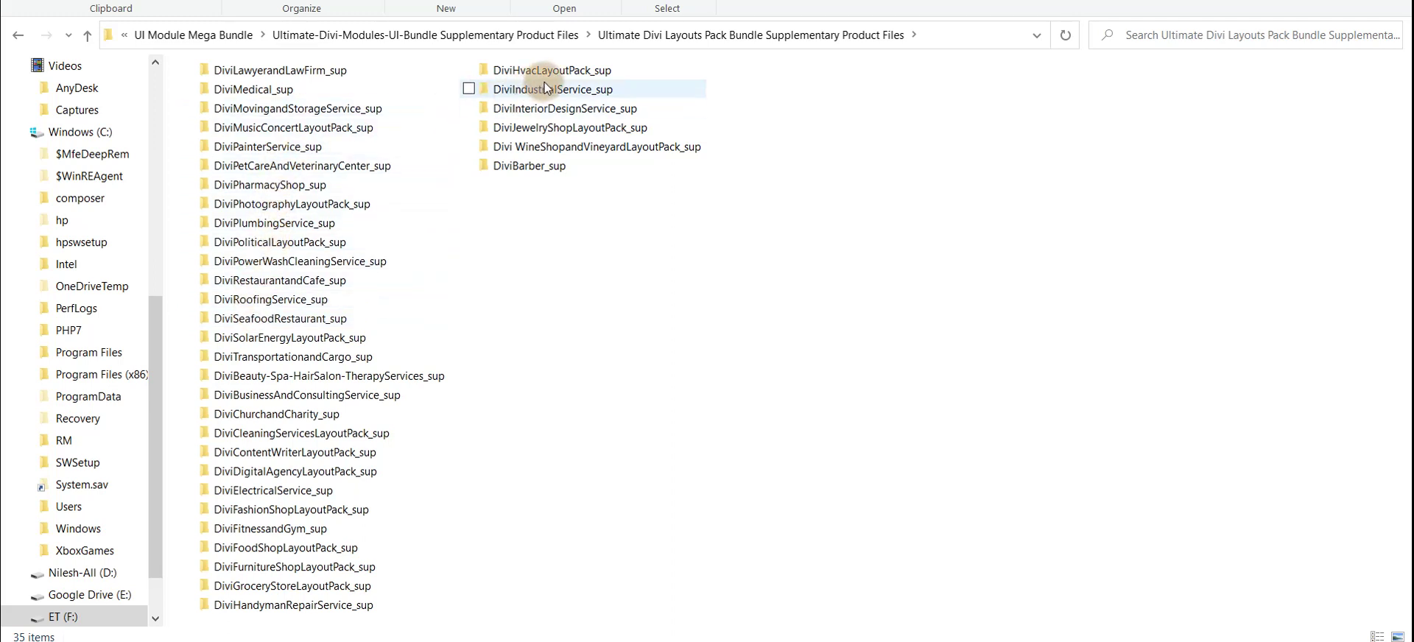
double_click(277, 528)
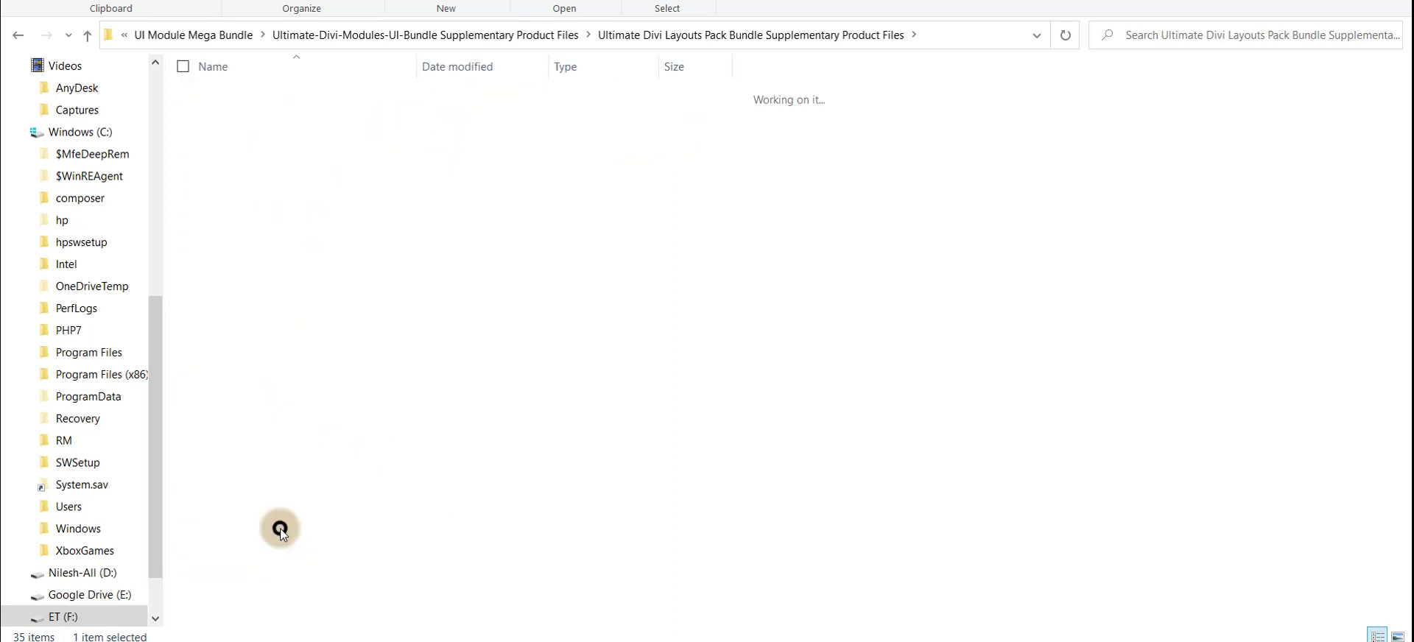
left_click(261, 99)
left_click(253, 114)
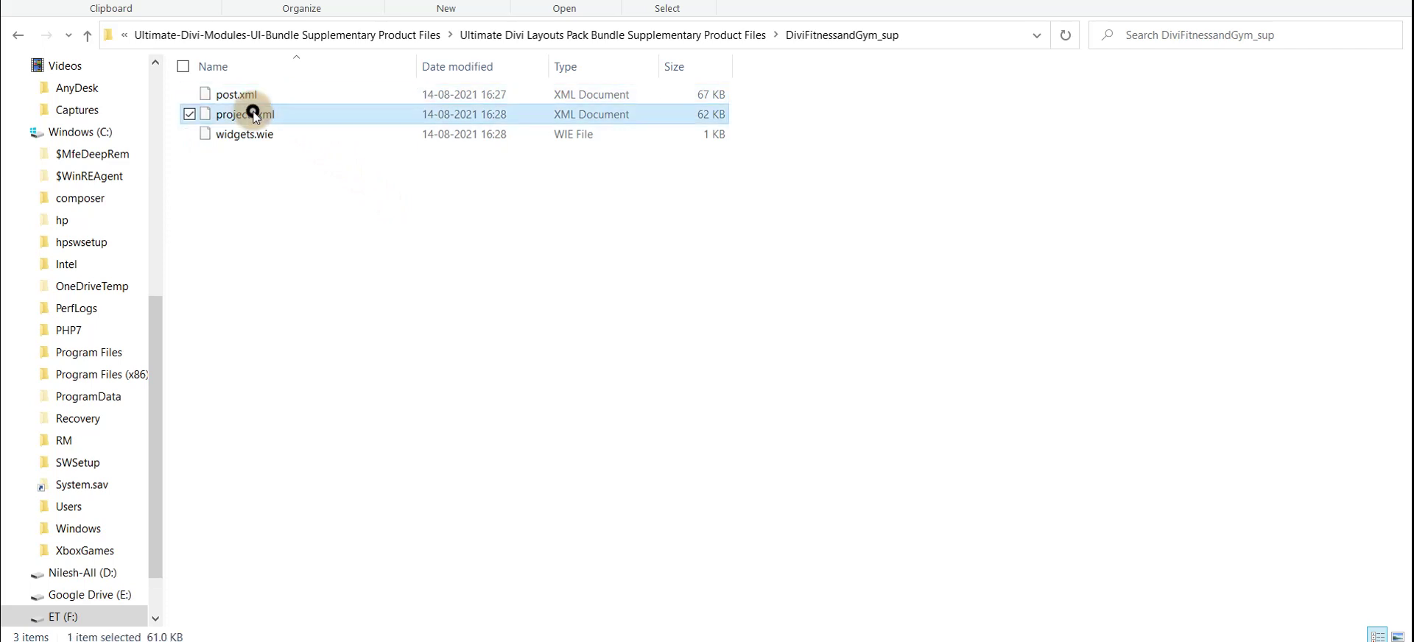
left_click(248, 133)
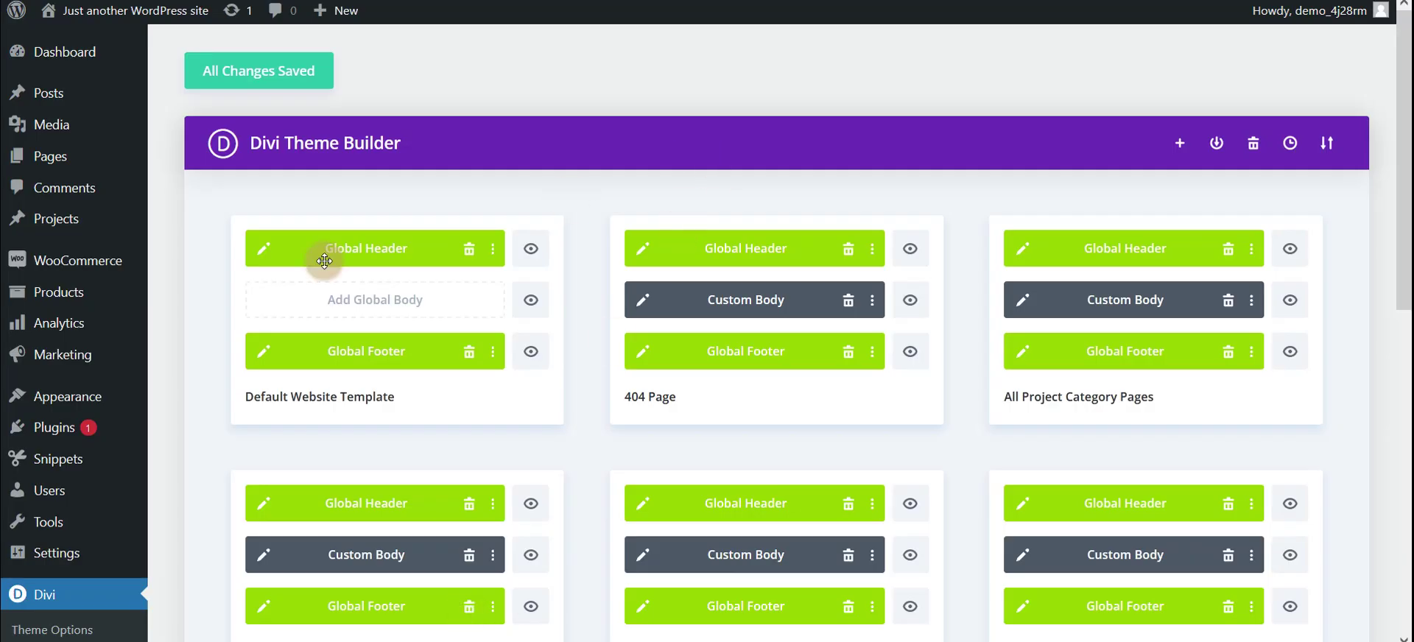
Switch to WordPress, search the plugin directory for Widget Importer & Exporter, and install and activate that plugin.
scroll(315, 253, "down", 4)
mouse_move(115, 138)
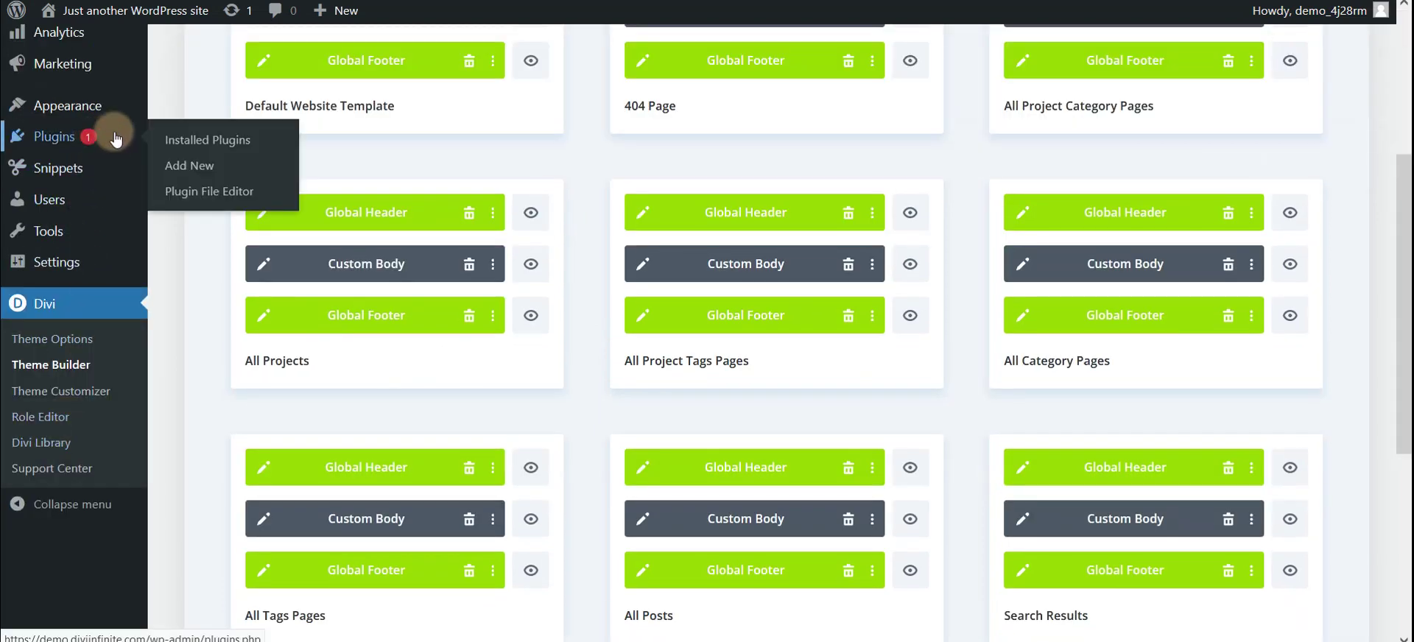
left_click(221, 166)
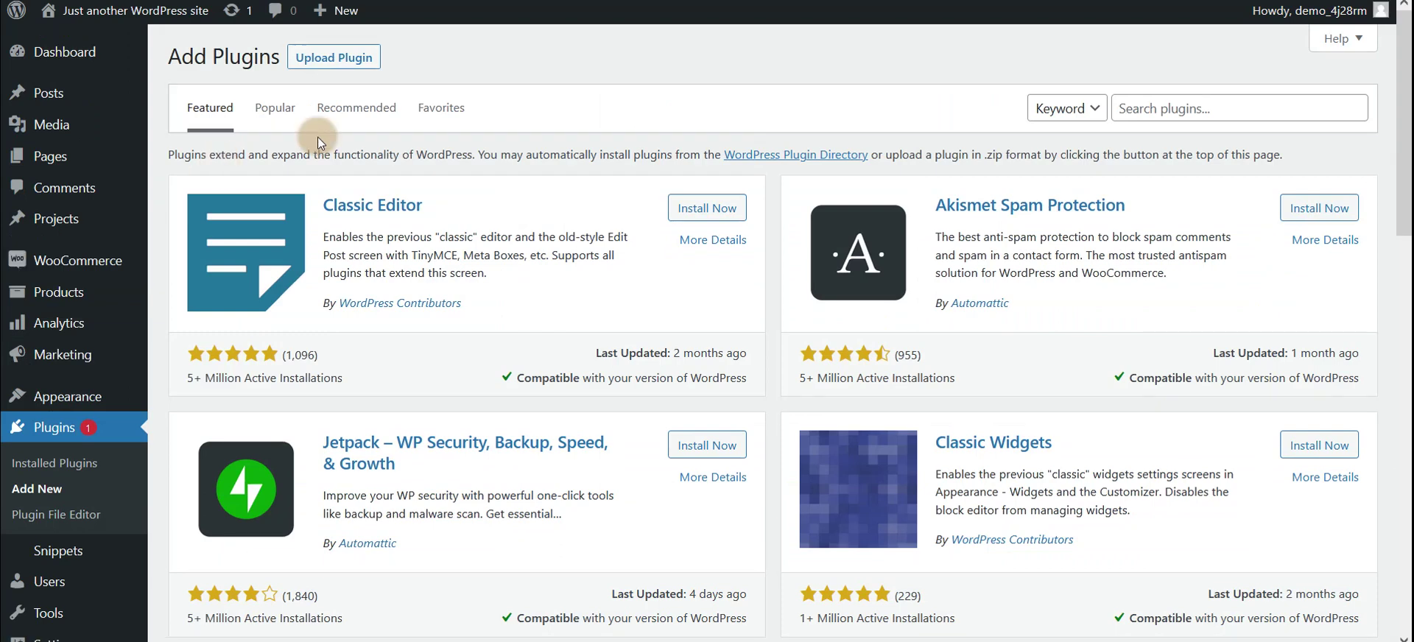
left_click(1185, 107)
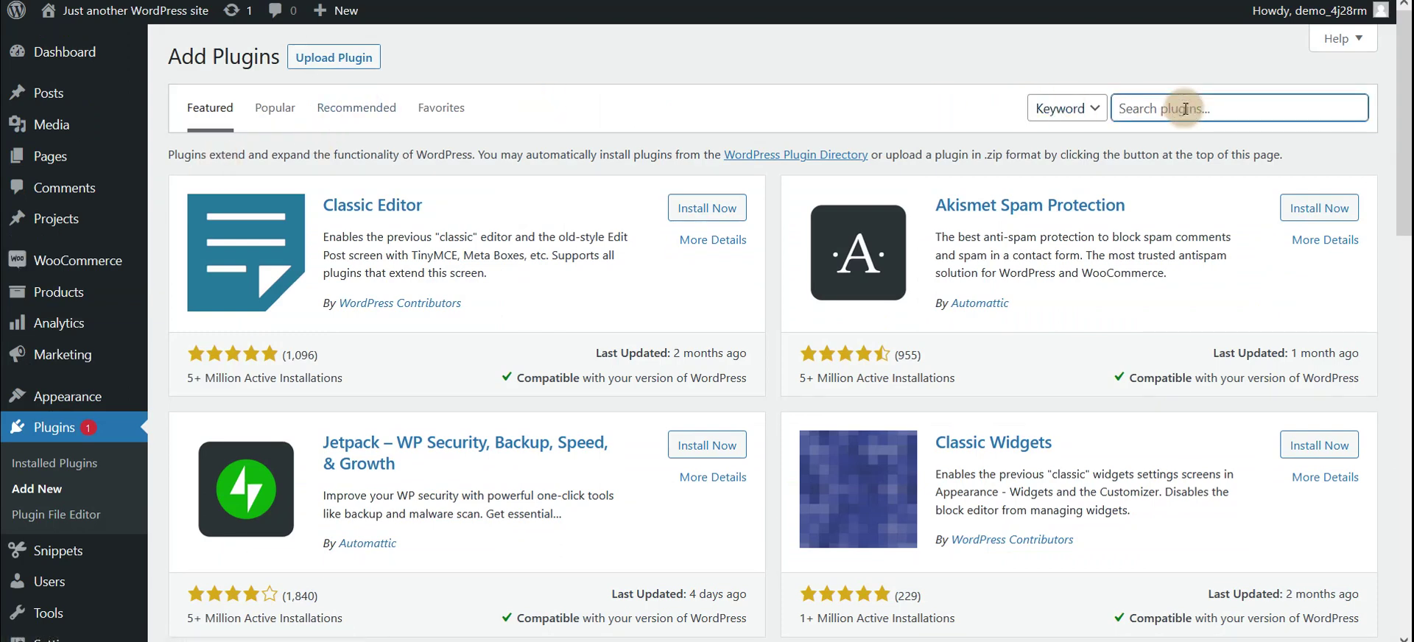
type("wid")
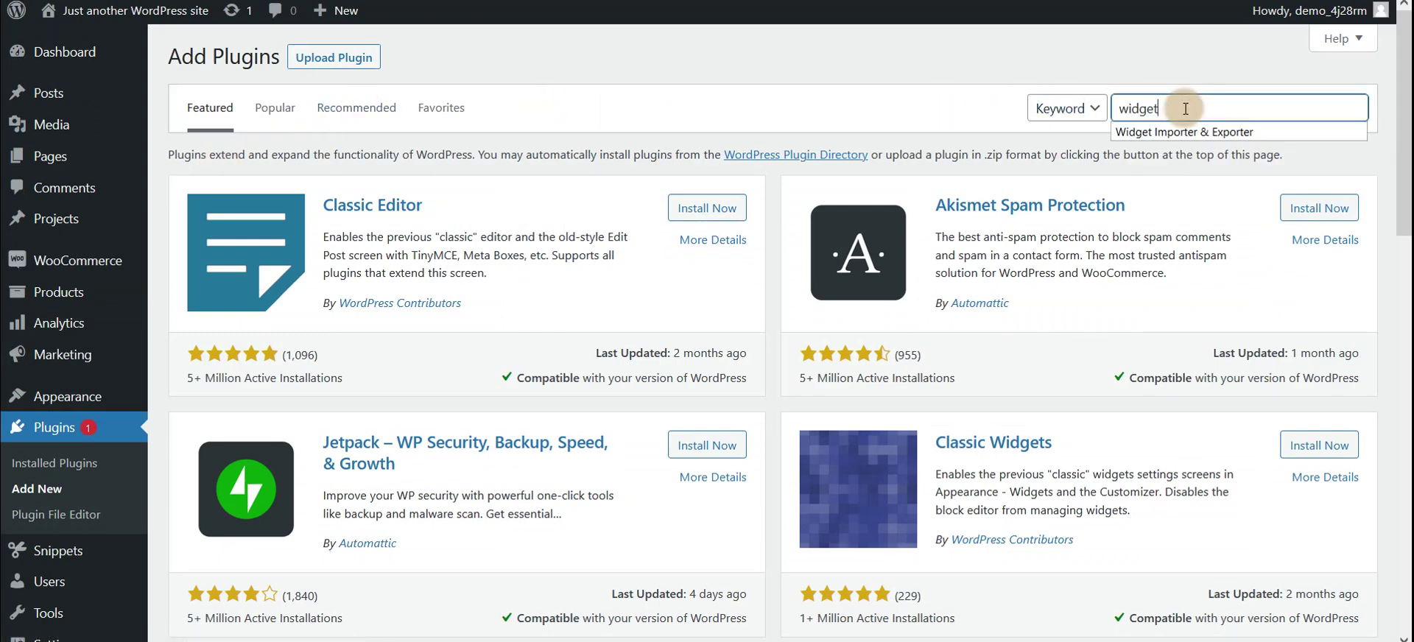
type("get")
left_click(1149, 131)
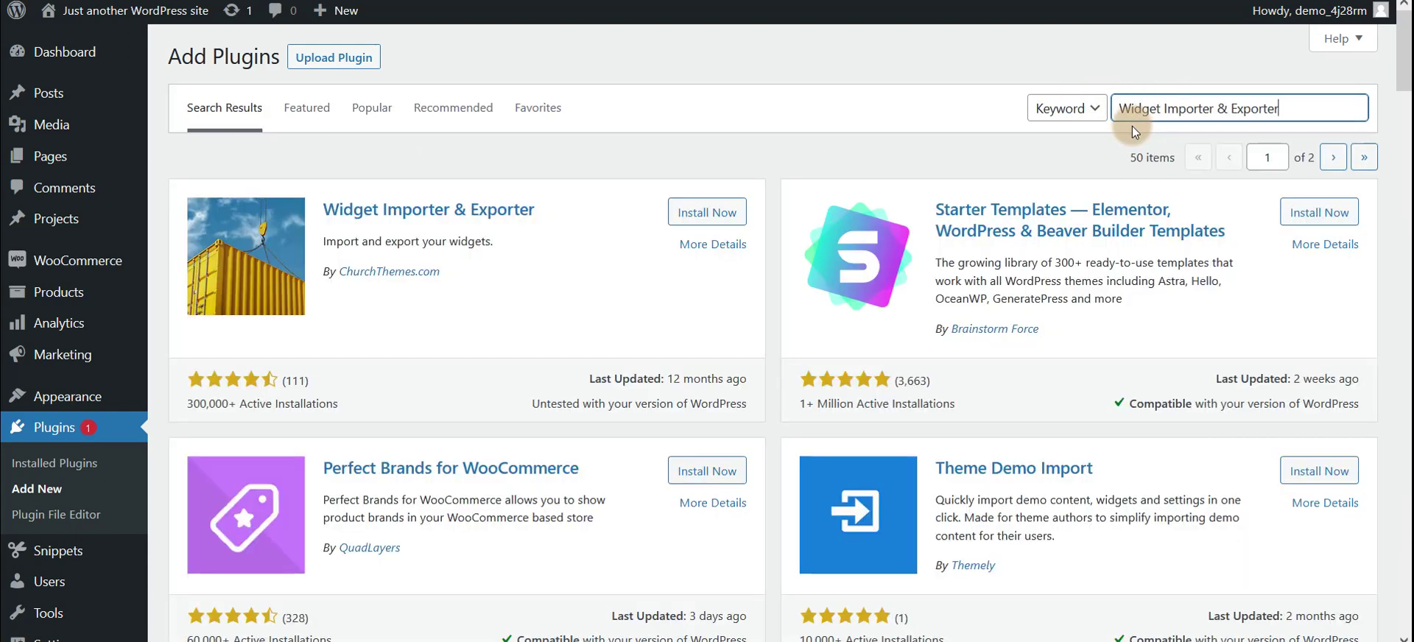
left_click_drag(315, 199, 541, 204)
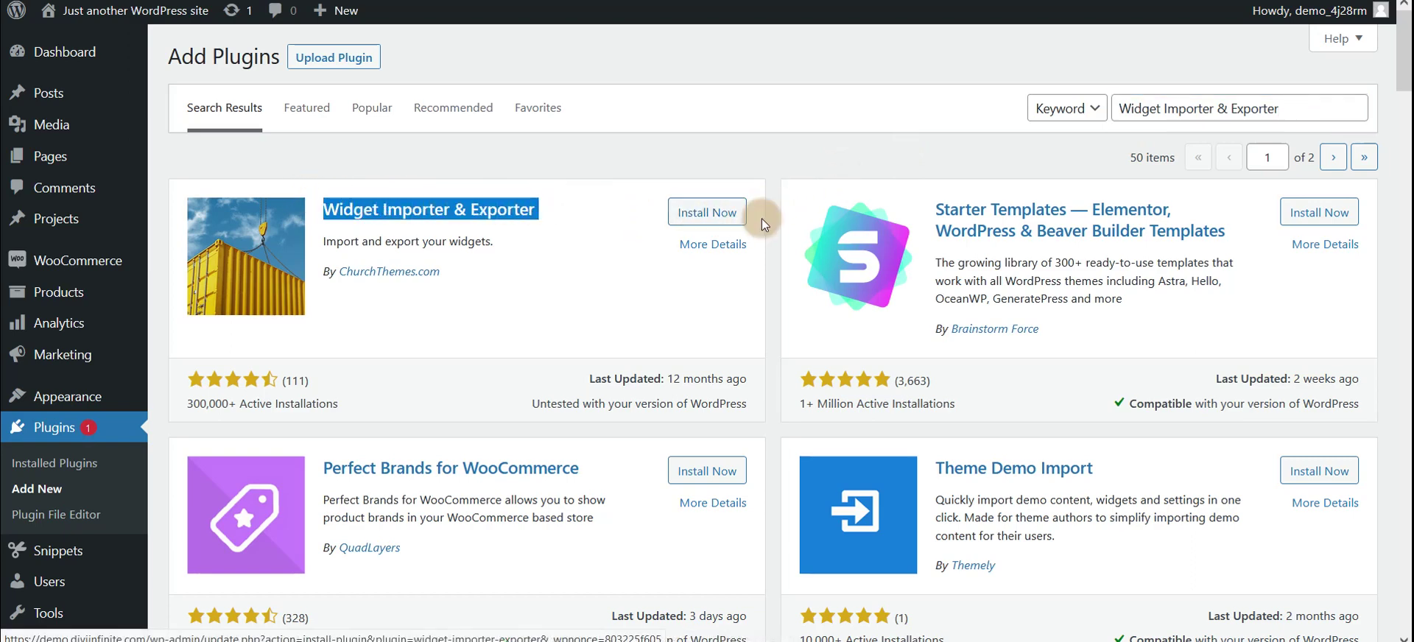
left_click(720, 215)
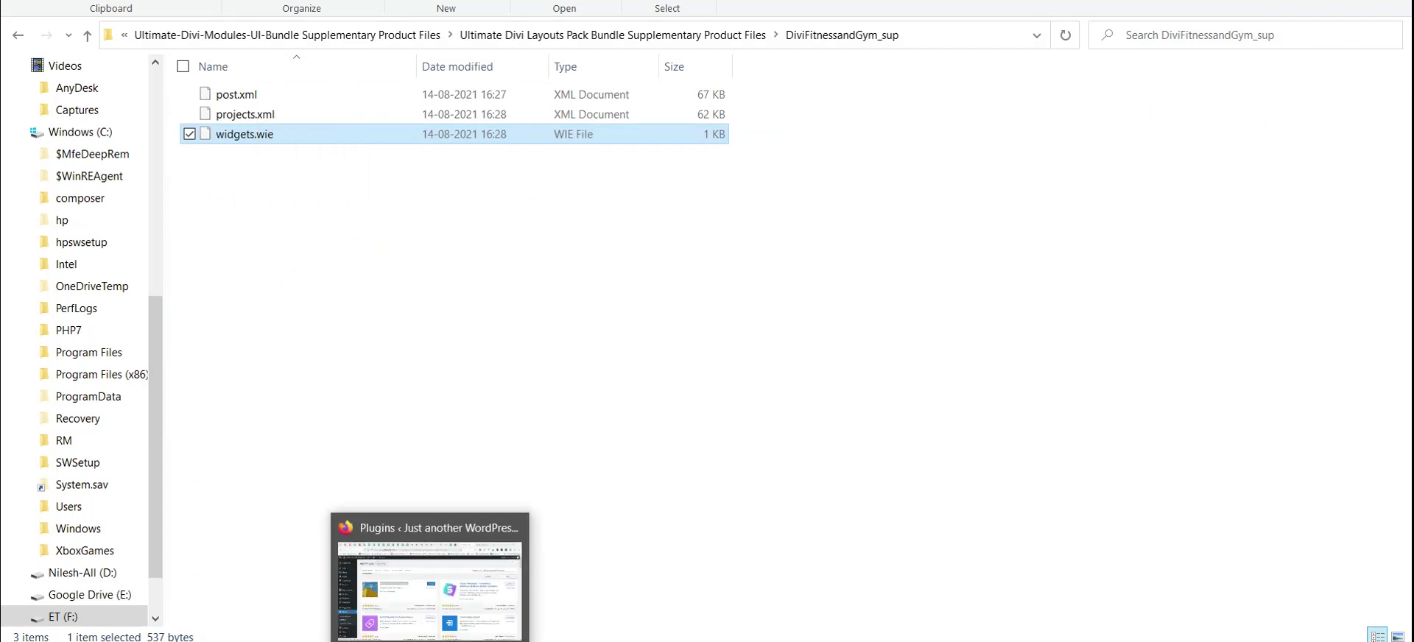
Open the Widget Importer & Exporter tool in WordPress and choose to import by pasting the .wie file contents.
left_click(435, 582)
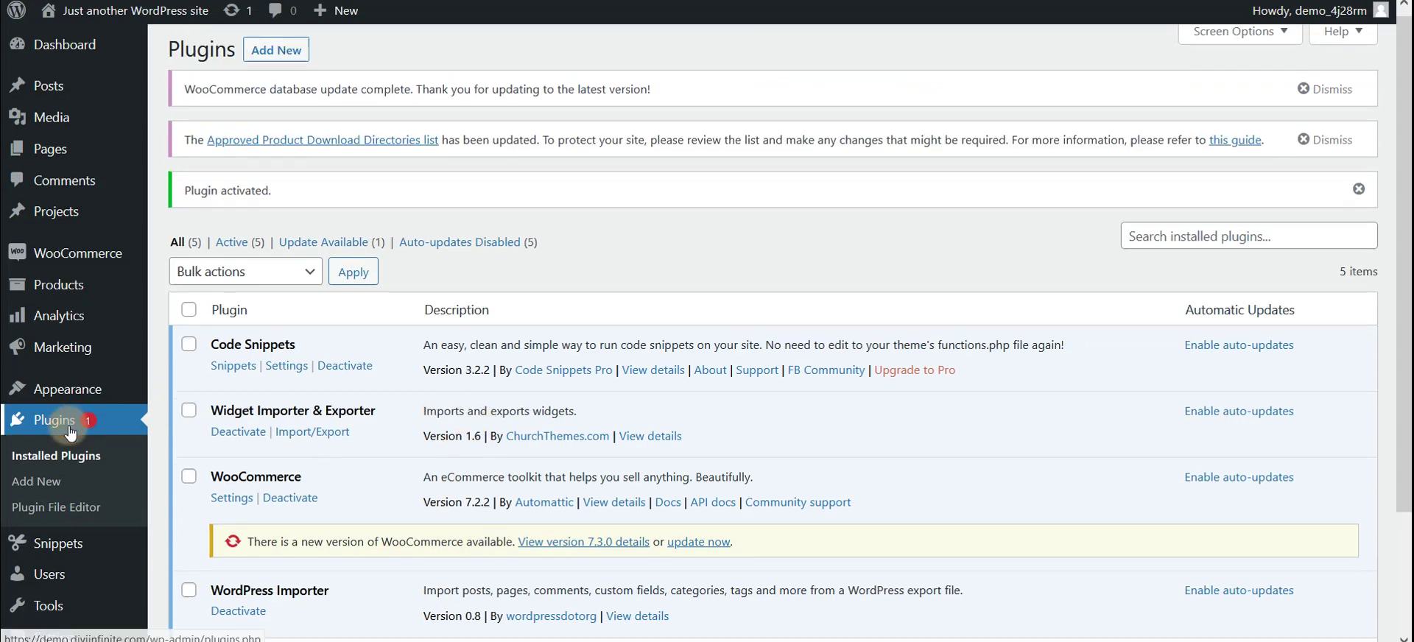
scroll(250, 368, "down", 1)
left_click(327, 342)
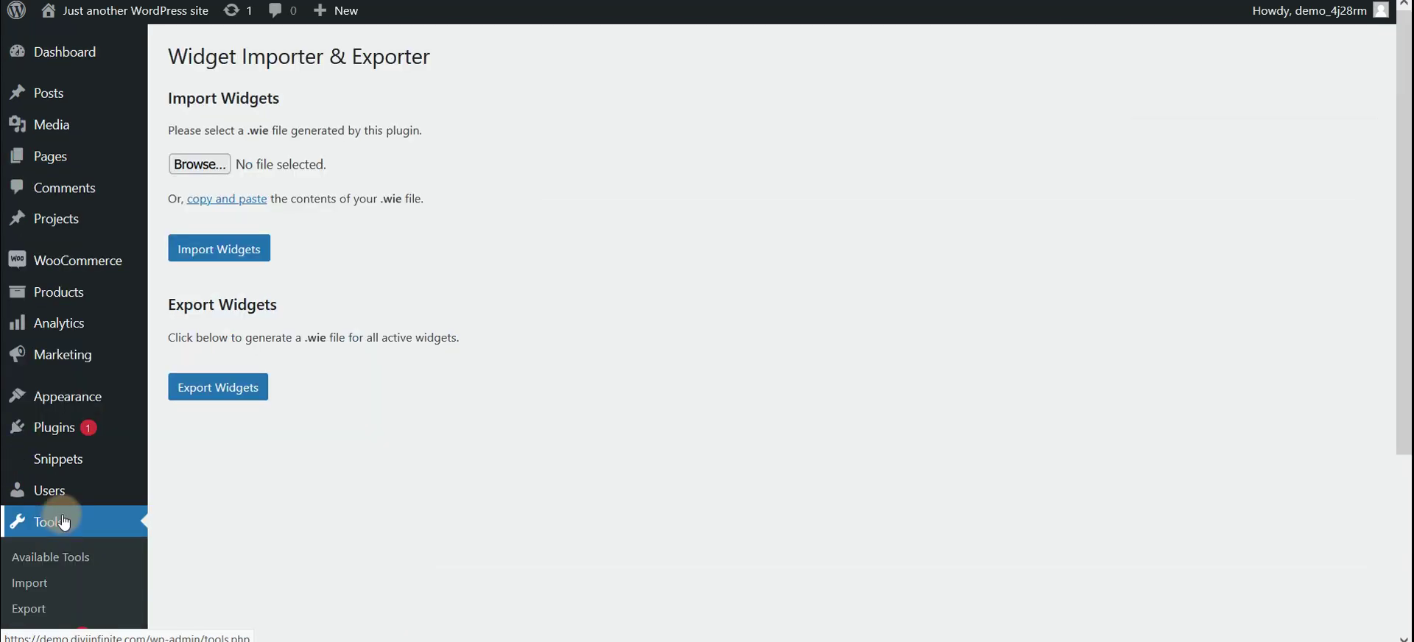
scroll(55, 500, "down", 3)
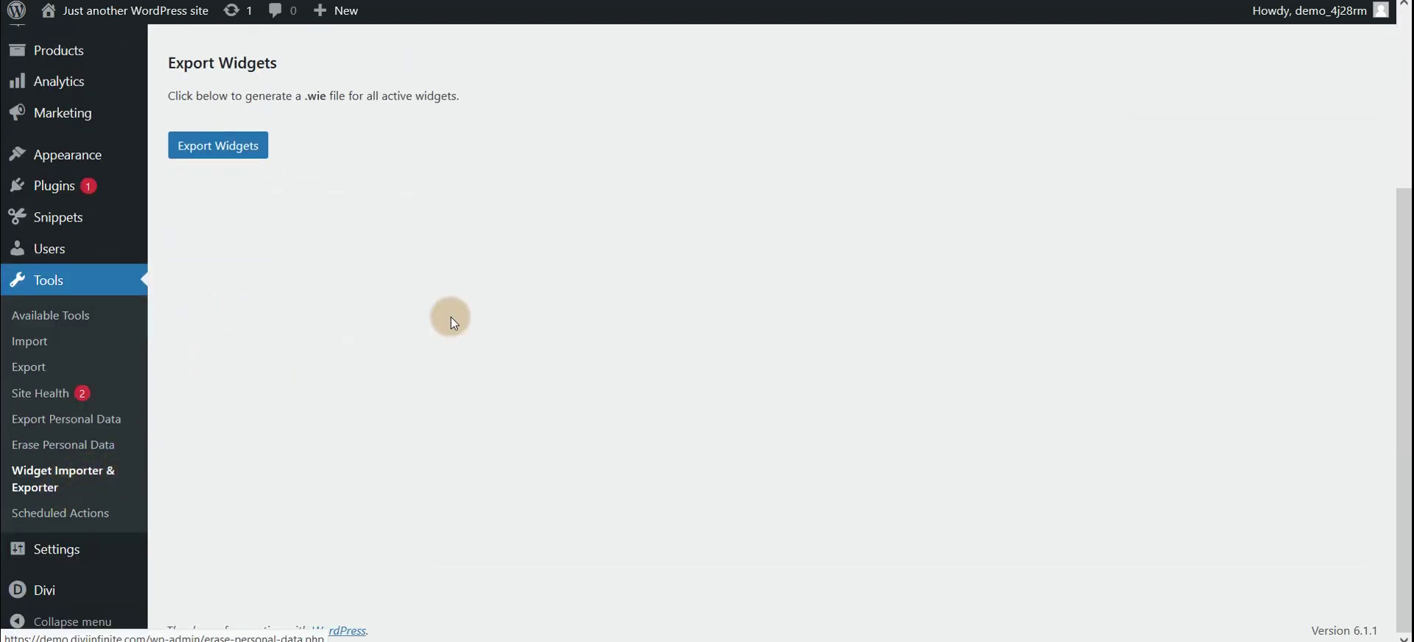
scroll(451, 316, "up", 3)
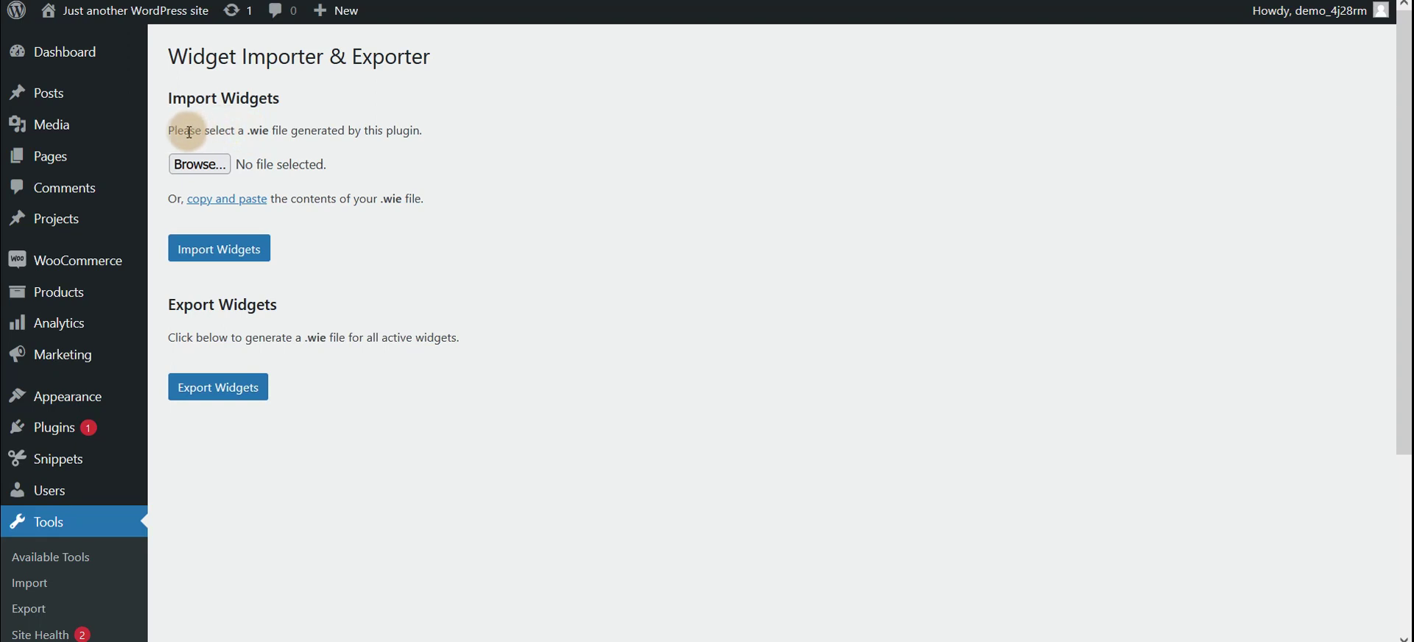
left_click_drag(183, 131, 310, 134)
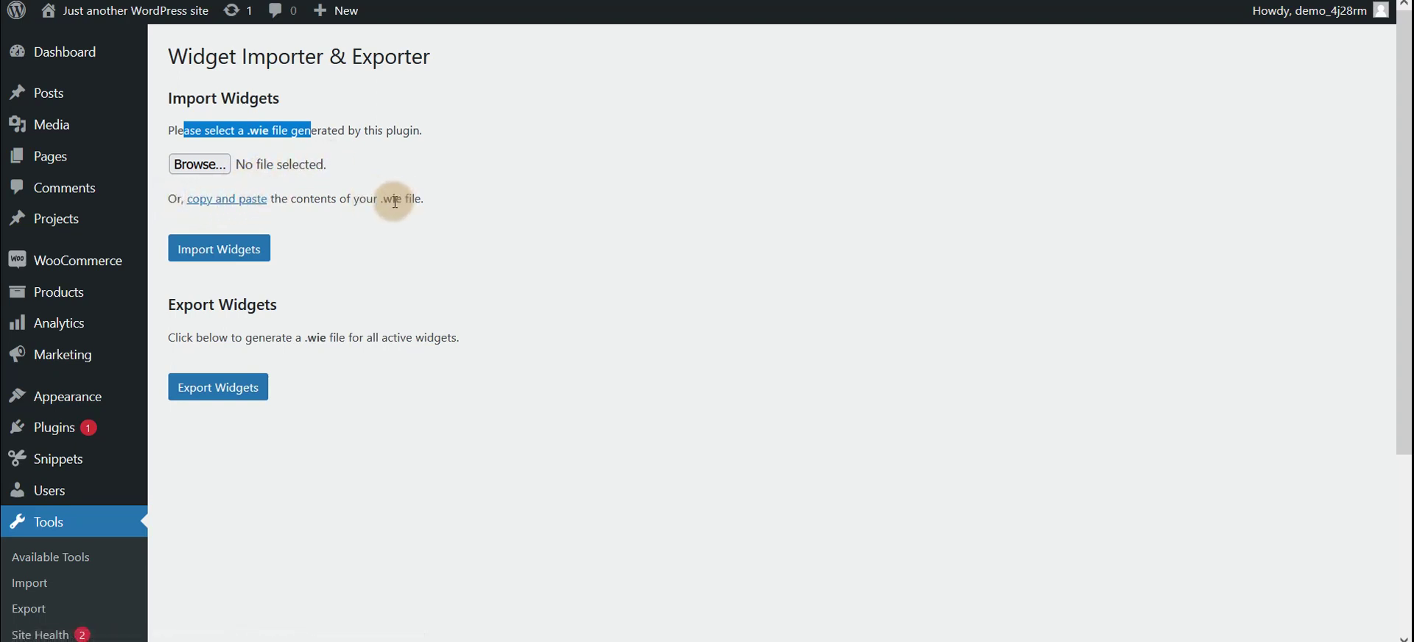
left_click(236, 206)
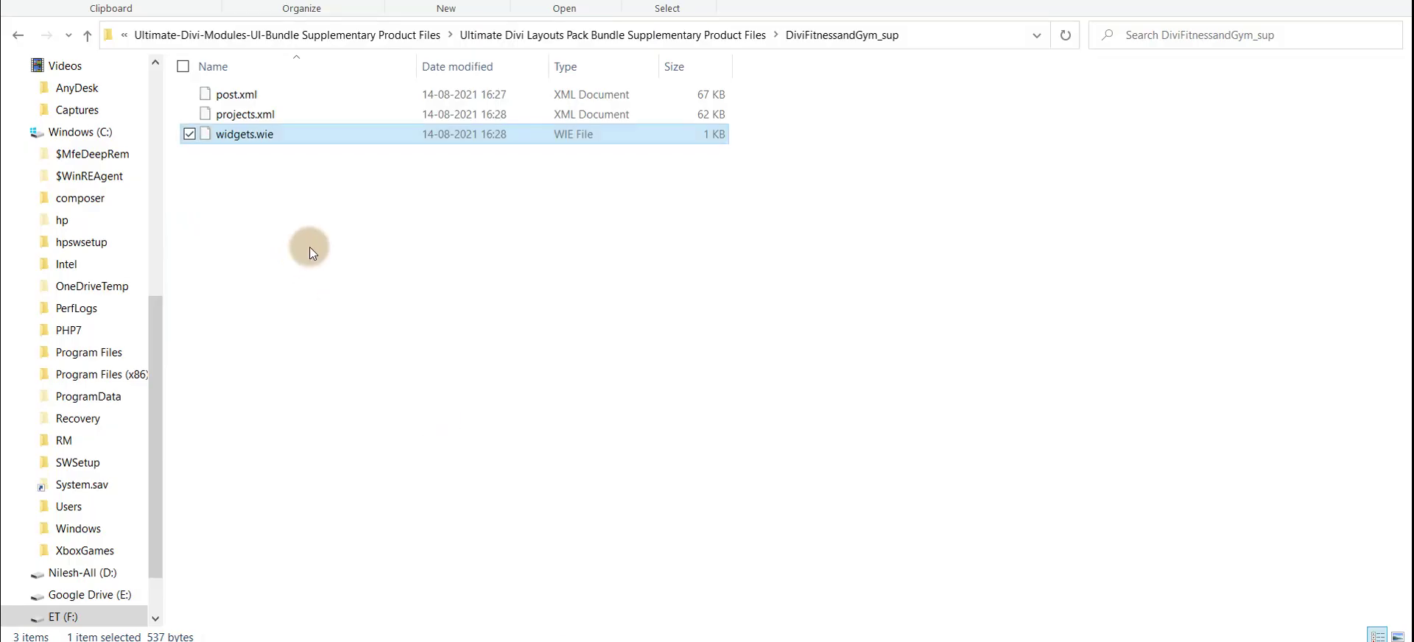
Open widgets.wie from the DiviFitnessandGym_sup folder in Notepad++ and copy its entire contents.
left_click(257, 135)
right_click(254, 133)
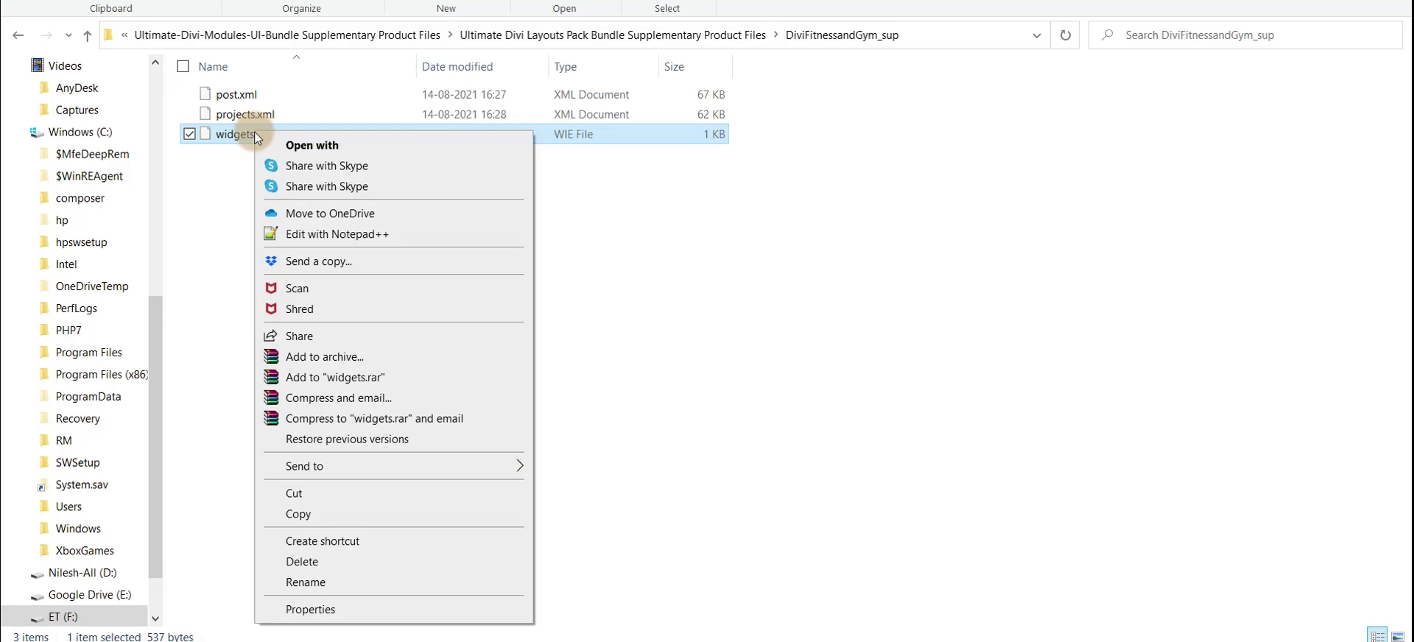
left_click(360, 233)
key("ctrl+a")
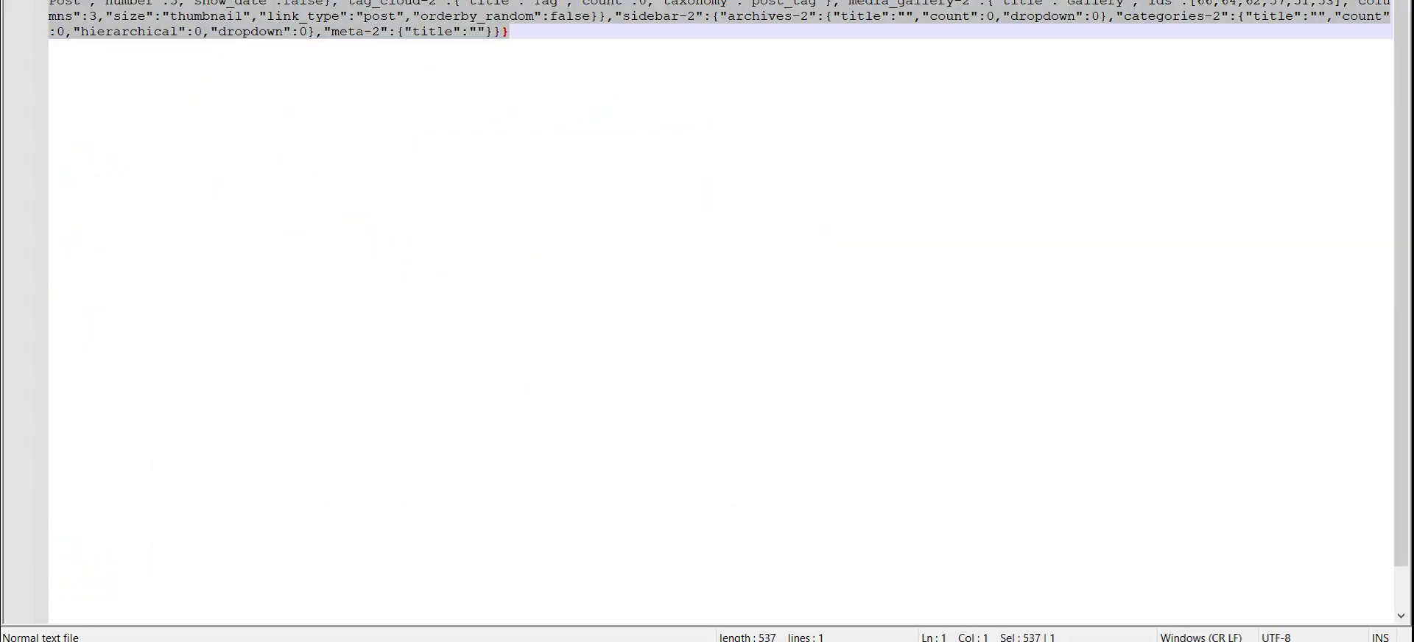
key("alt+Tab")
Paste the copied widgets.wie contents into the widget importer, import the widgets, and review the import results.
left_click(385, 297)
type("{\"sidebar-1\":{\"search-2\":{\"title\":\"\"},\"categories-3\":{\"title\":\"Category\",\"count\":0,\"hierarchical\":0,\"dropdown\":0},\"recent-posts-2\":{\"title\":\"Recent Post\",\"number\":5,\"show_date\":false},\"tag_cloud-2\":{\"title\":\"Tag\",\"count\":0,\"taxonomy\":\"post_tag\"},\"media_gallery-2\":{\"title\":\"Gallery\",\"ids\":[66,64,62,57,51,53],\"columns\":3,\"size\":\"thumbnail\",\"link_type\":\"post\",\"orderby_random\":false}},\"sidebar-2\":{\"archives-2\":{\"title\":\"\",\"count\":0,\"dropdown\":0},\"categories-2\":{\"title\":\"\",\"count\":0,\"hierarchical\":0,\"dropdown\":0},\"meta-2\":{\"title\":\"\"}}}")
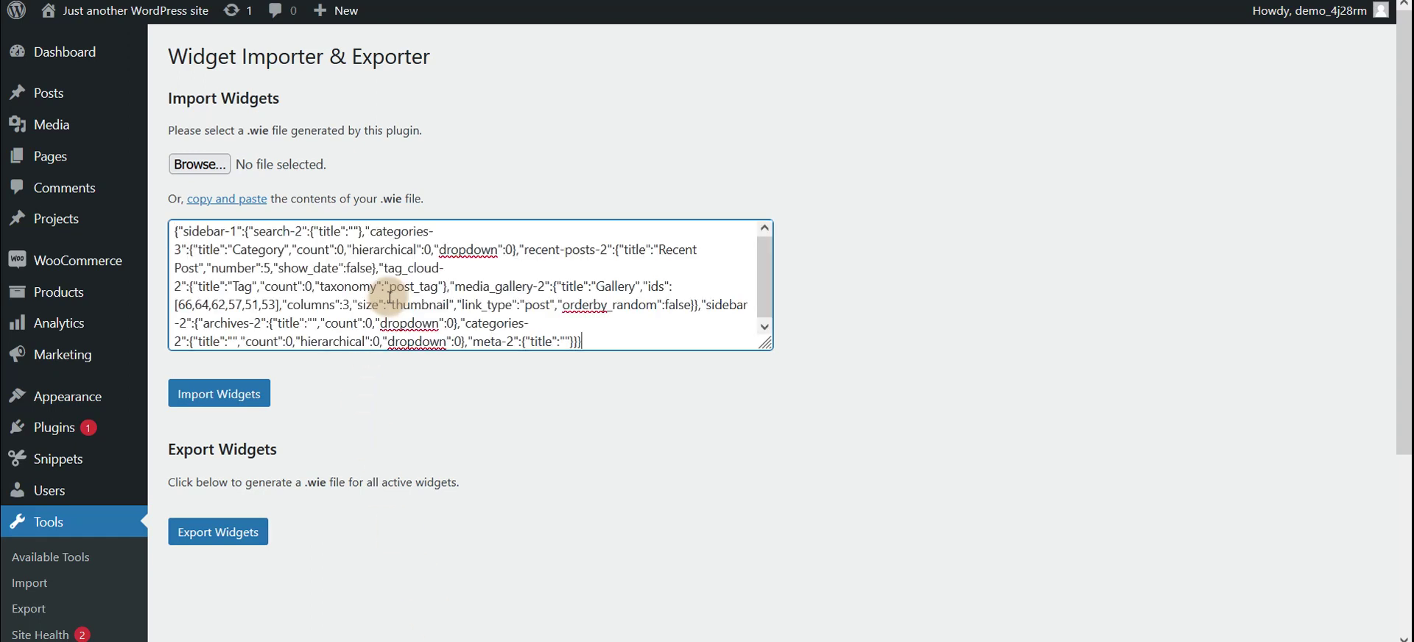
left_click(237, 394)
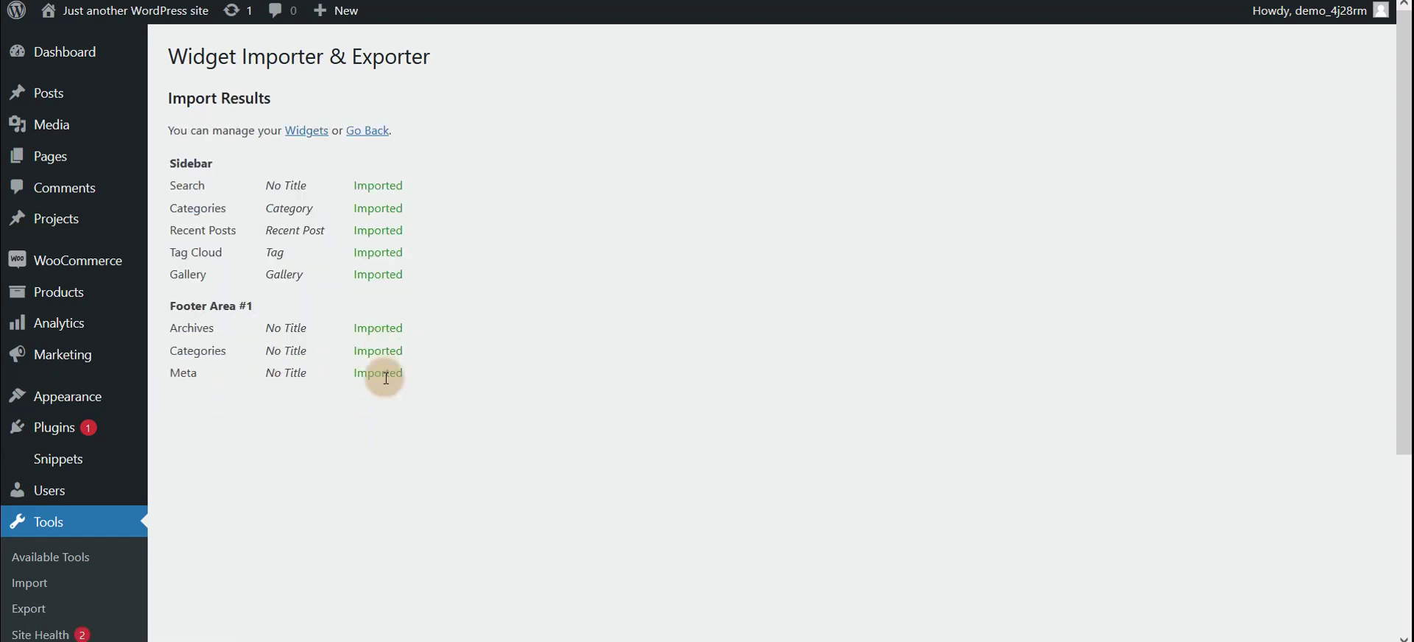
left_click_drag(175, 149, 454, 377)
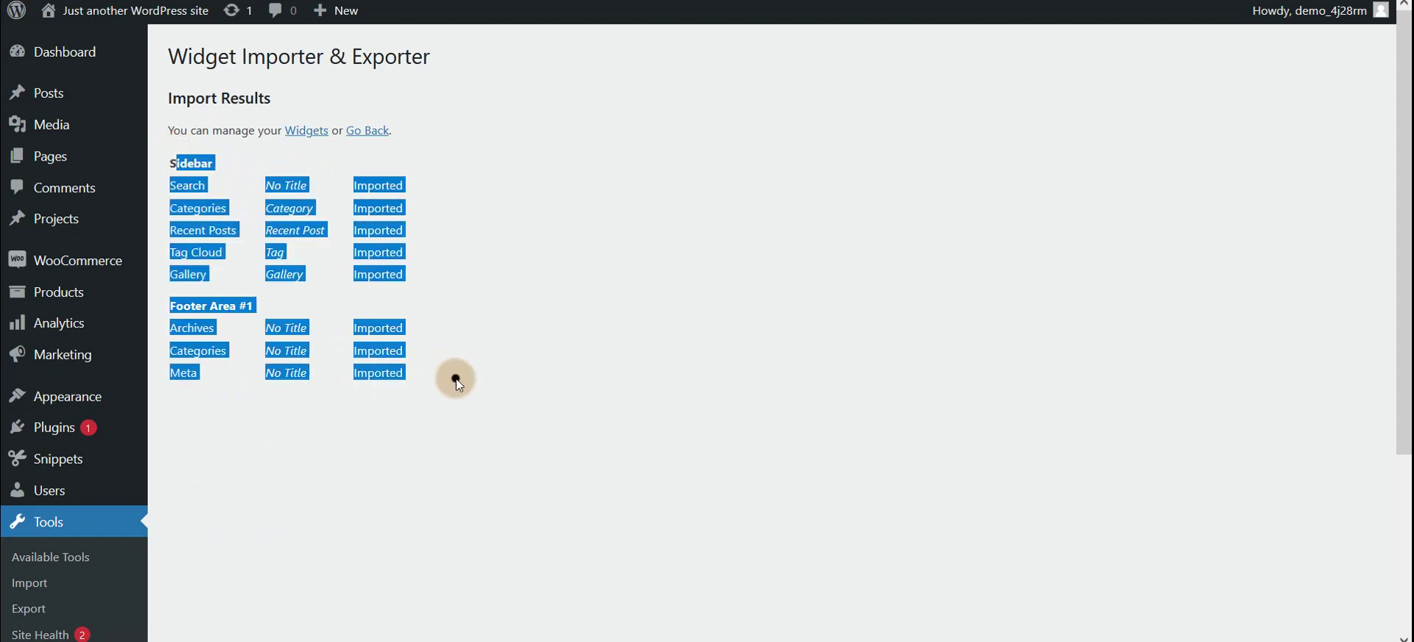
left_click(618, 411)
scroll(114, 373, "down", 3)
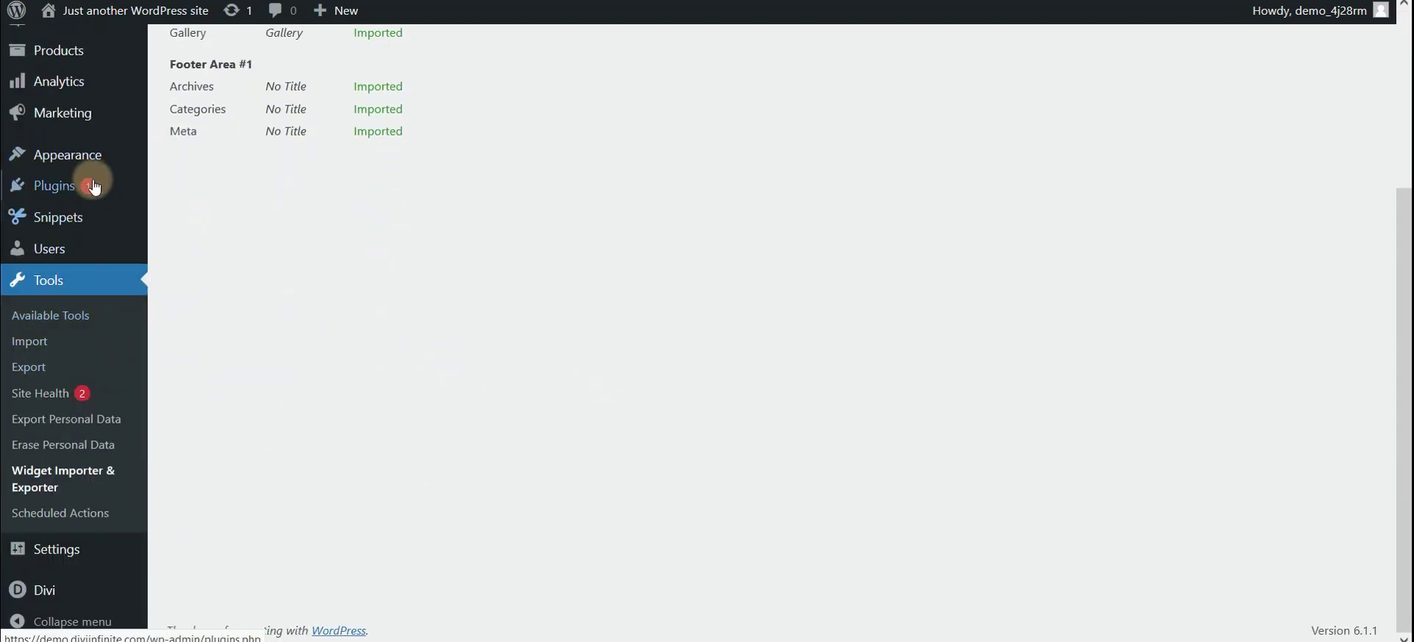
scroll(193, 172, "up", 3)
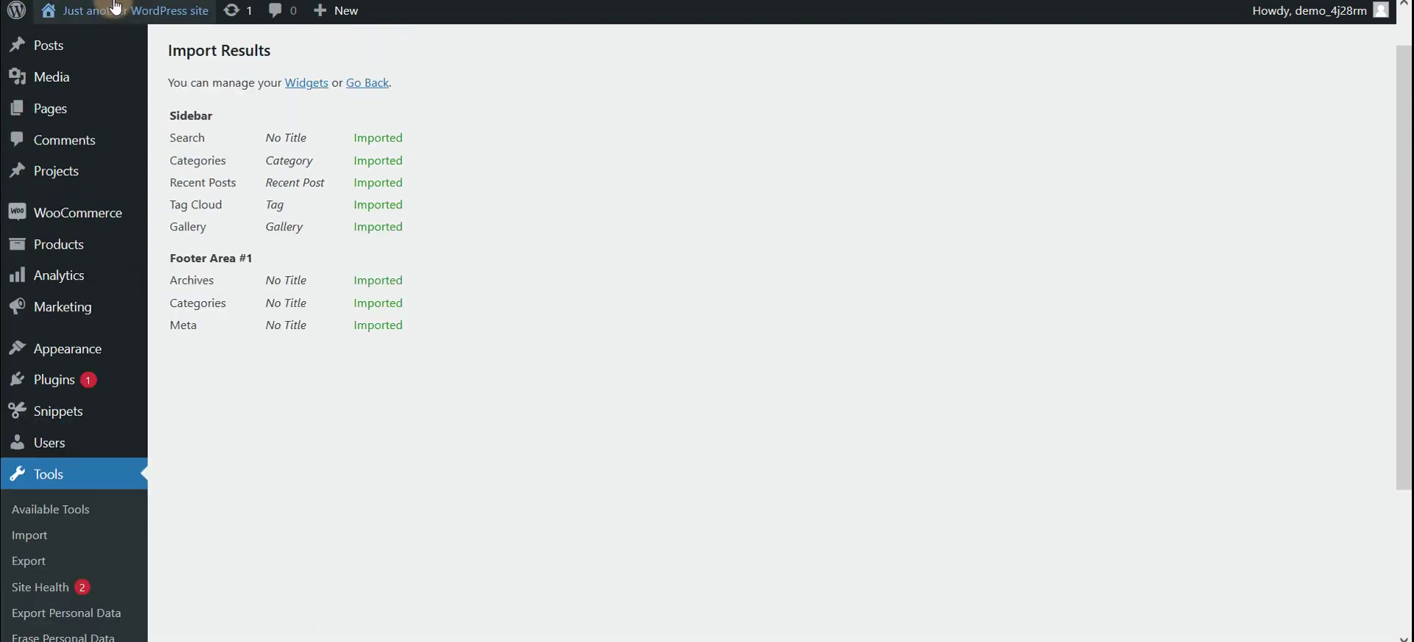
Open the site's front end in a separate browser tab and switch to it.
mouse_move(89, 12)
right_click(82, 44)
left_click(191, 64)
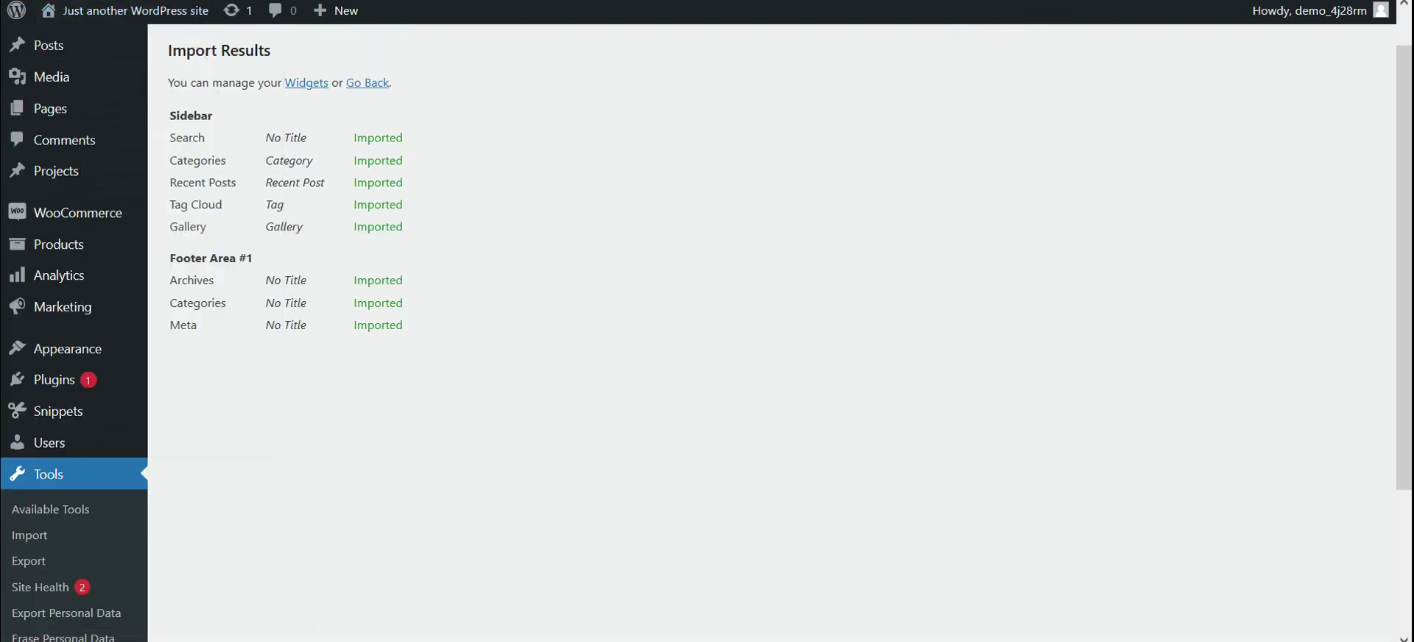
key("ctrl+Tab")
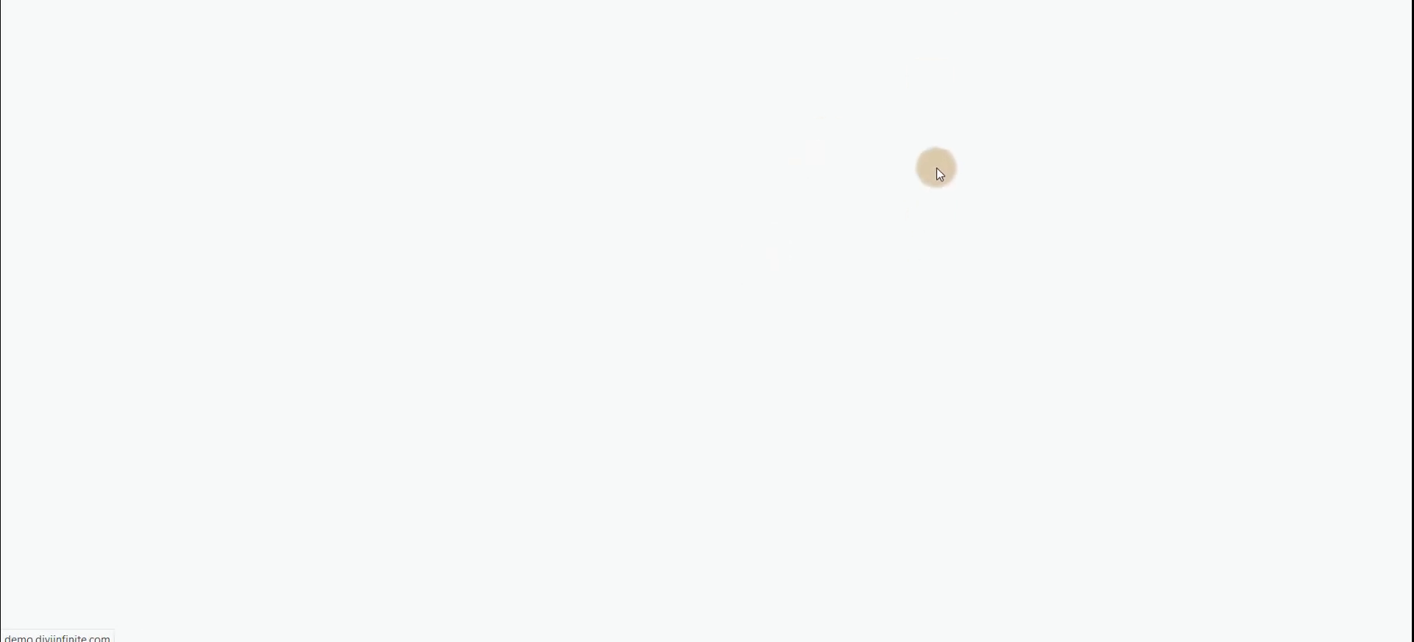
Check the XML files in the DiviFitnessandGym_sup folder in File Explorer, then return to WordPress and run its WordPress importer.
left_click(587, 641)
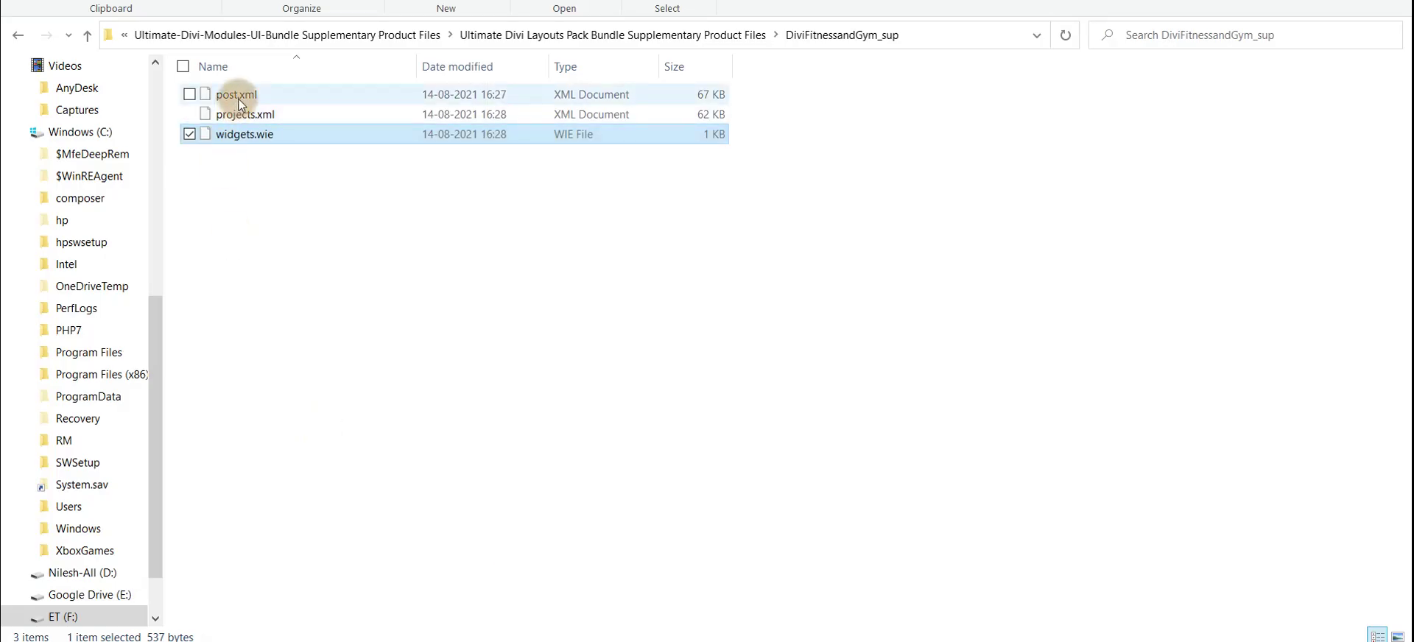
left_click(443, 641)
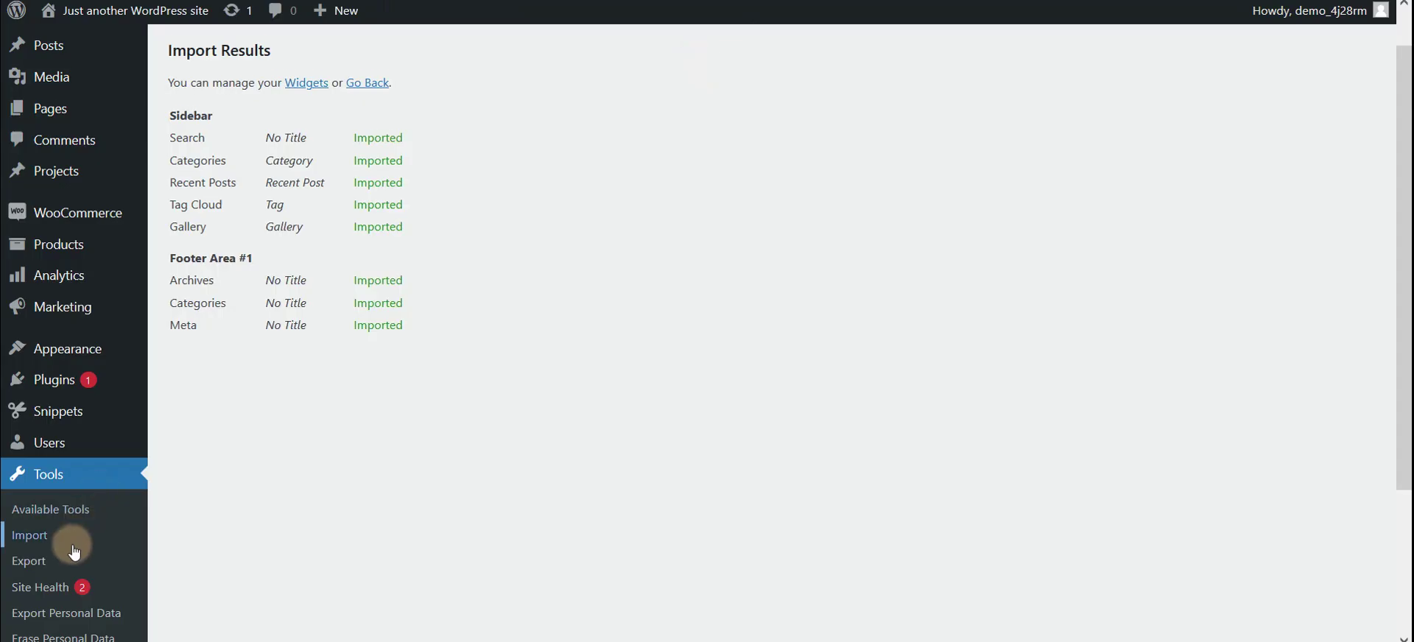
scroll(42, 437, "down", 3)
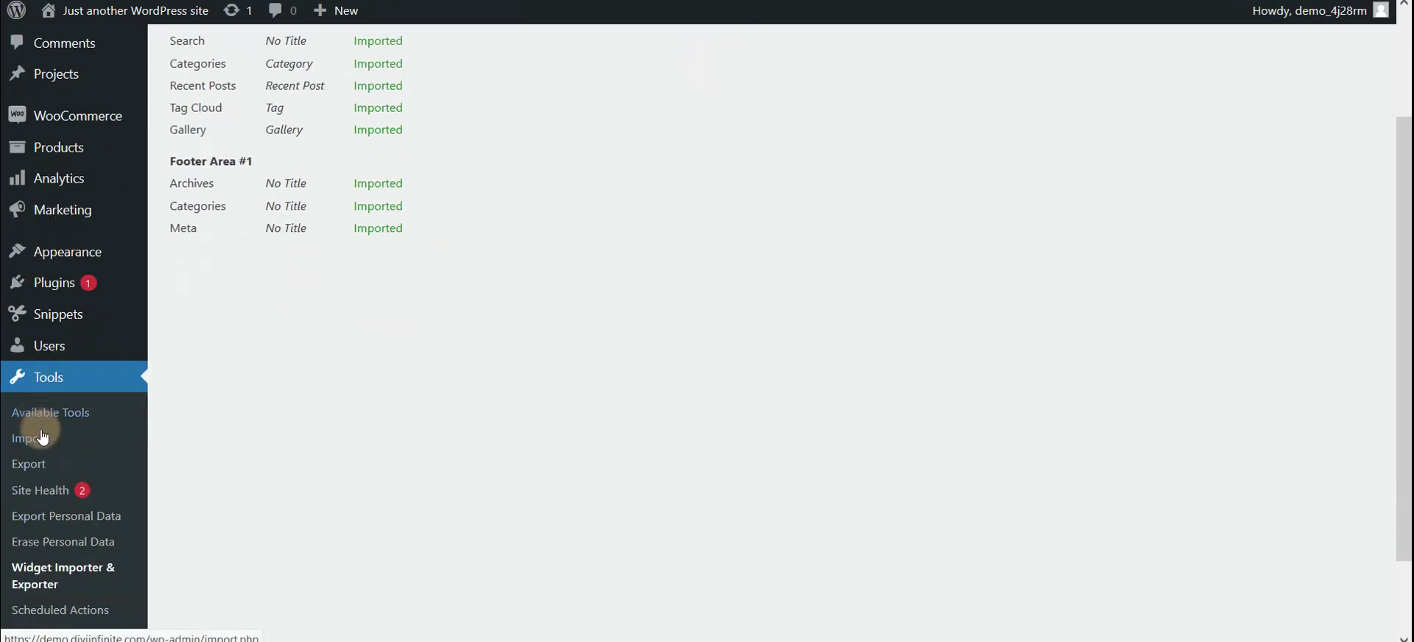
left_click(34, 444)
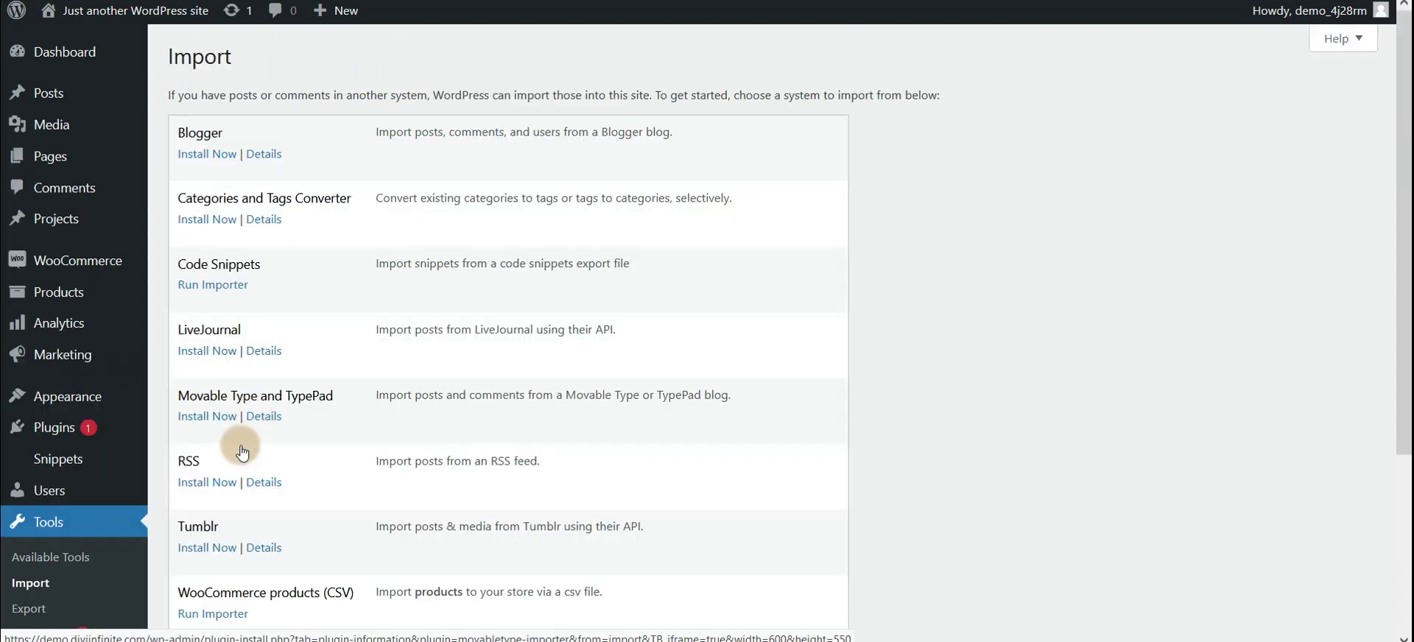
scroll(243, 452, "down", 3)
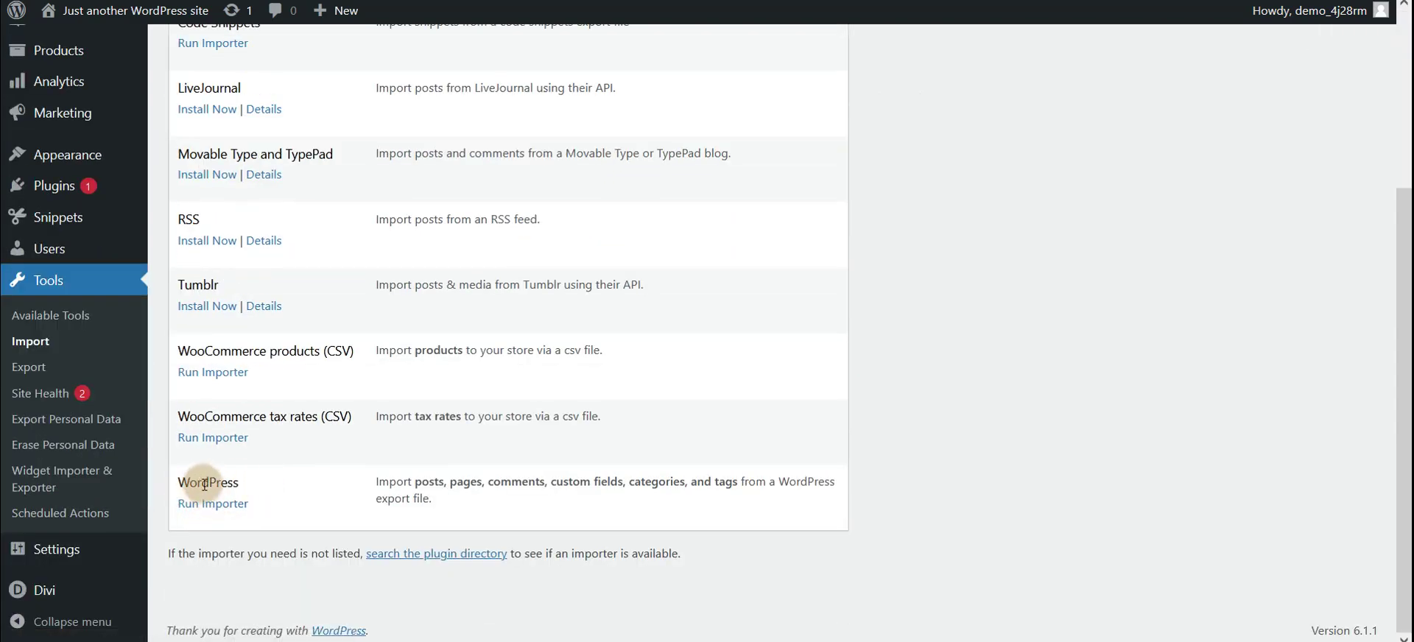
left_click(212, 504)
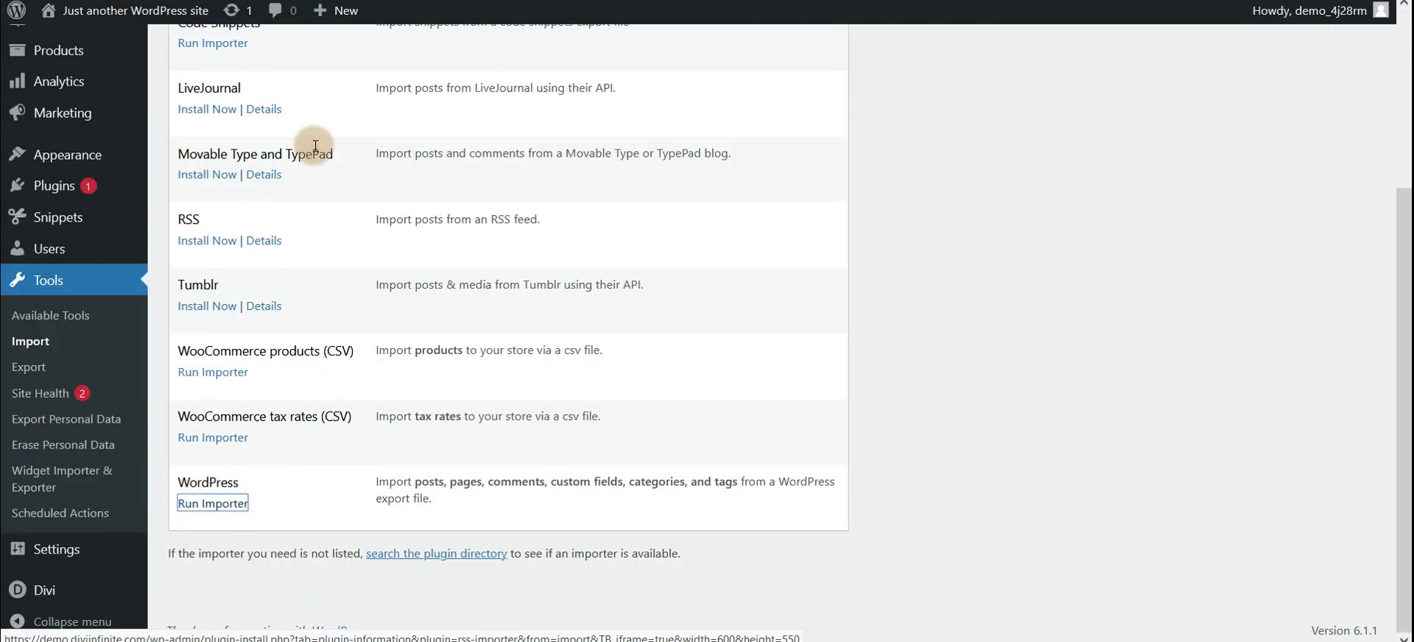
Review the blog posts and sidebar widgets on the site's front end.
scroll(520, 169, "up", 3)
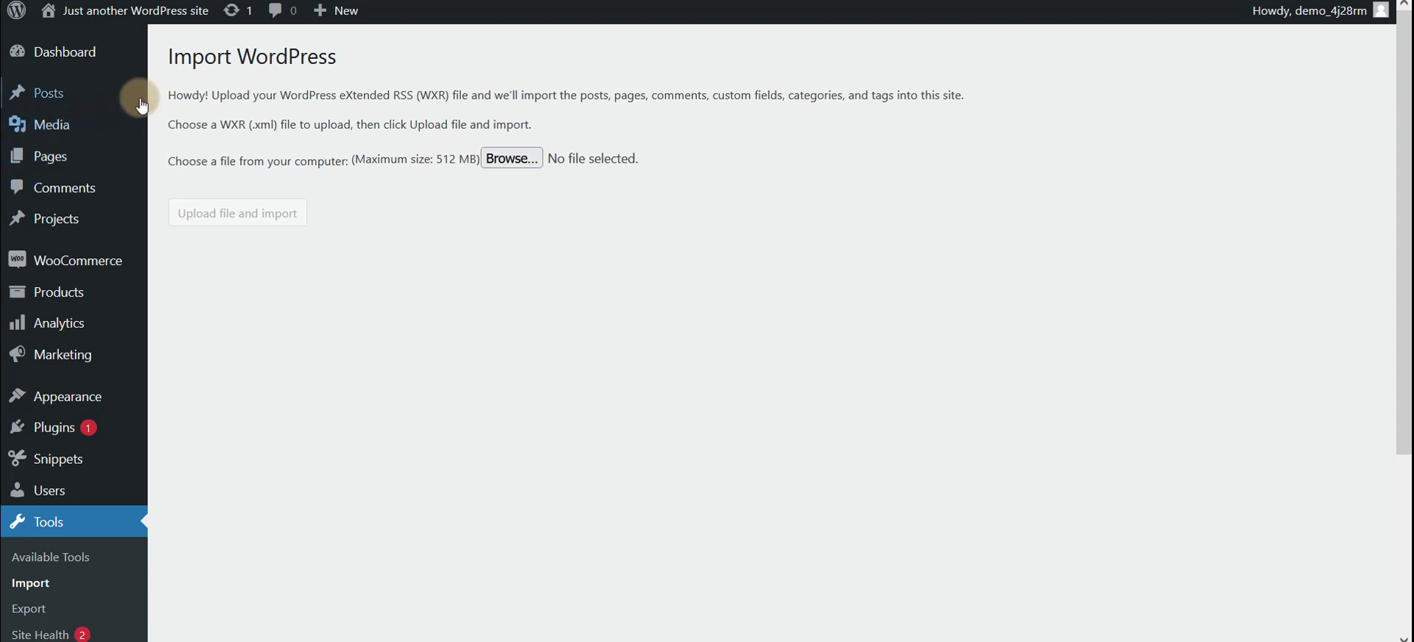
mouse_move(50, 98)
left_click(65, 217)
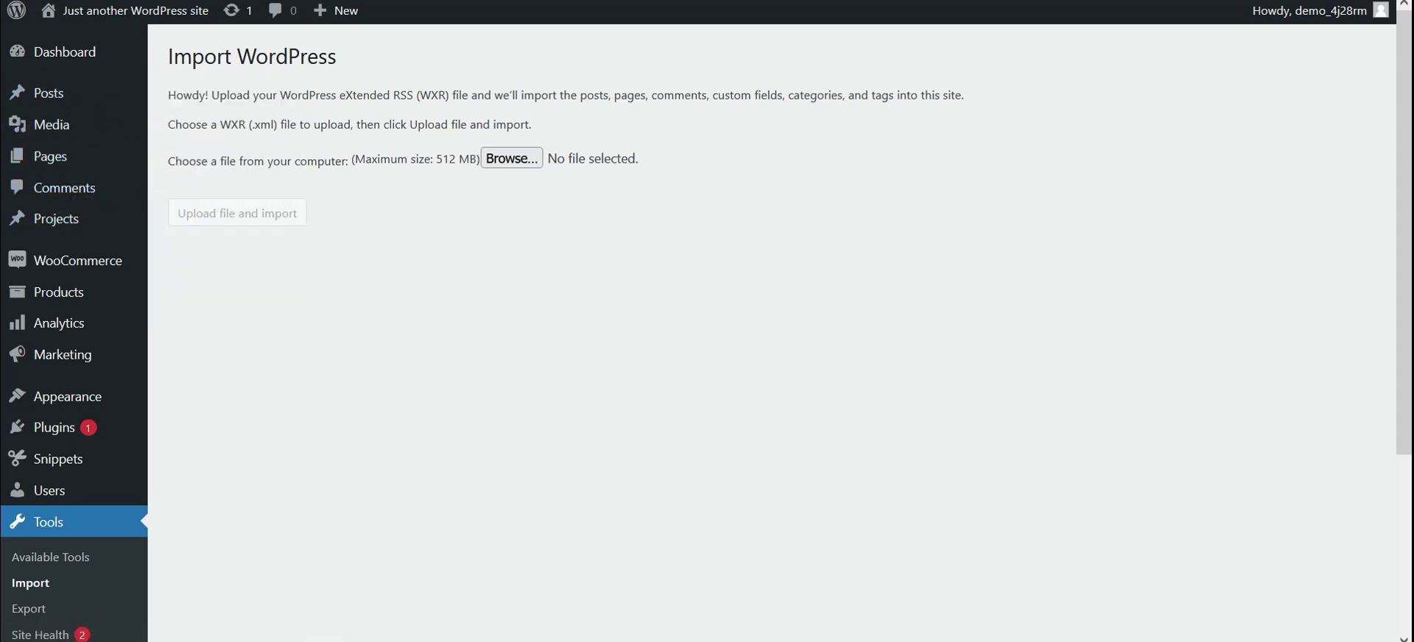
scroll(1193, 243, "down", 8)
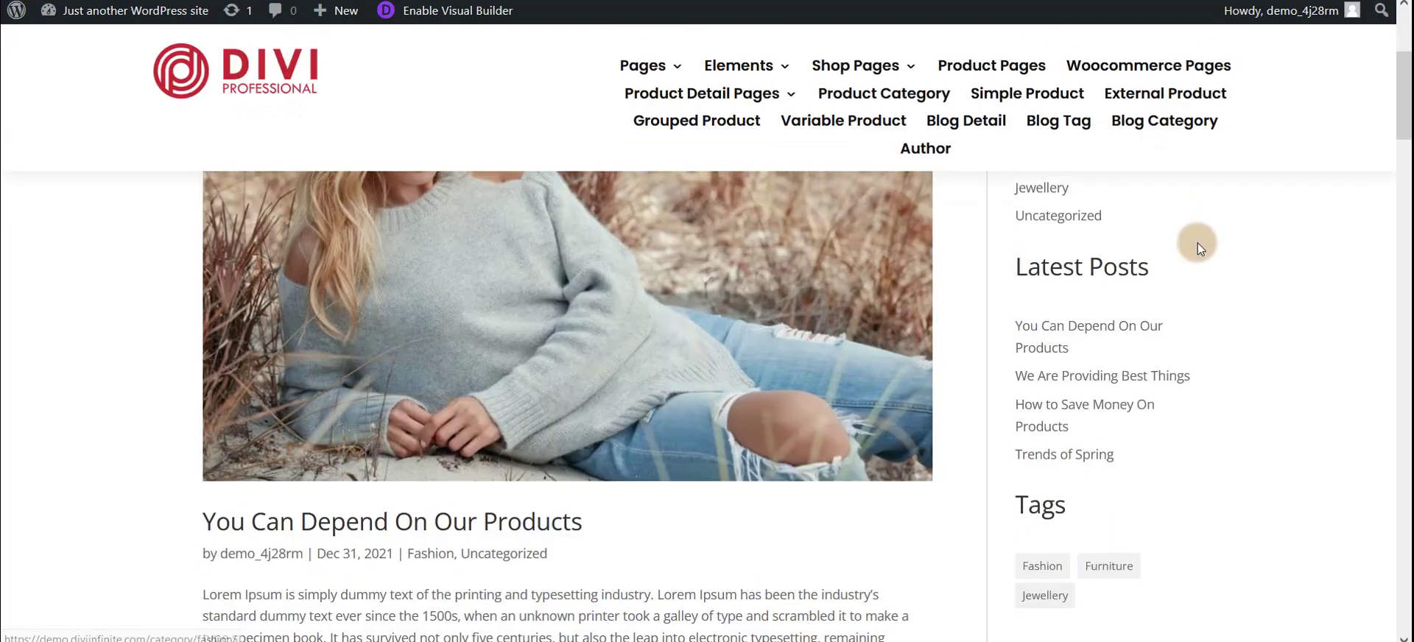
scroll(1102, 326, "down", 15)
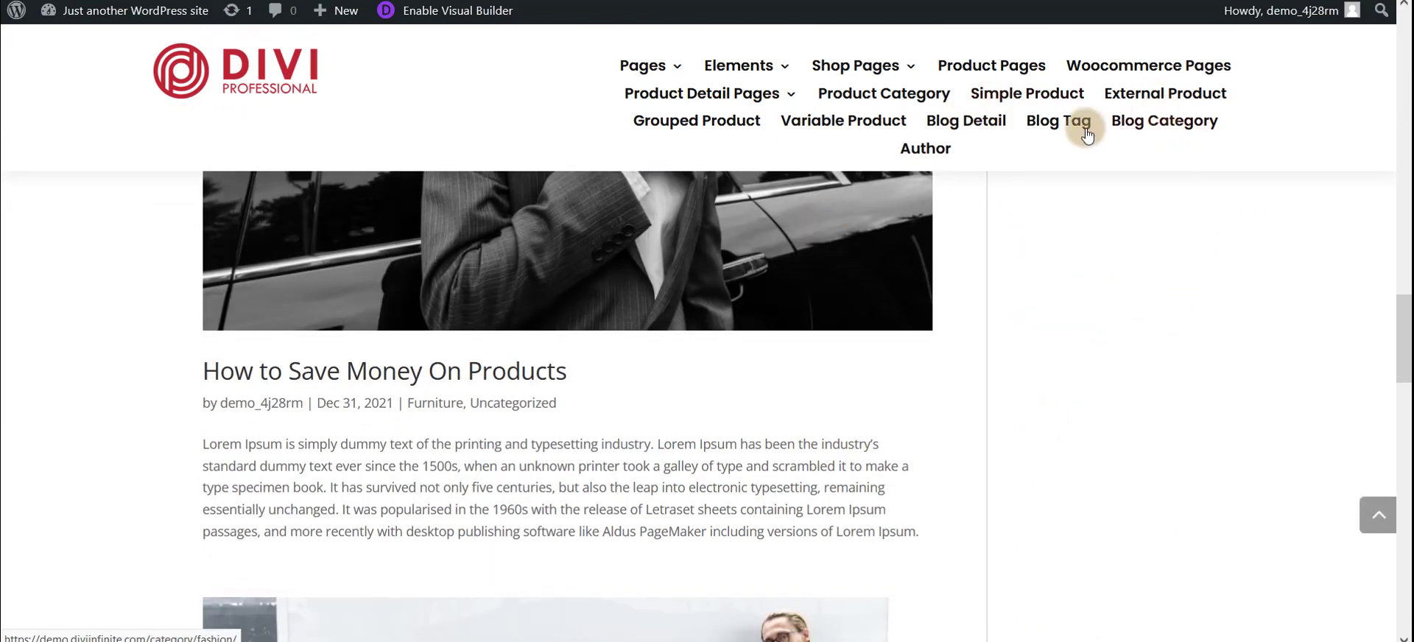
scroll(955, 359, "down", 5)
scroll(956, 360, "down", 6)
scroll(919, 357, "up", 5)
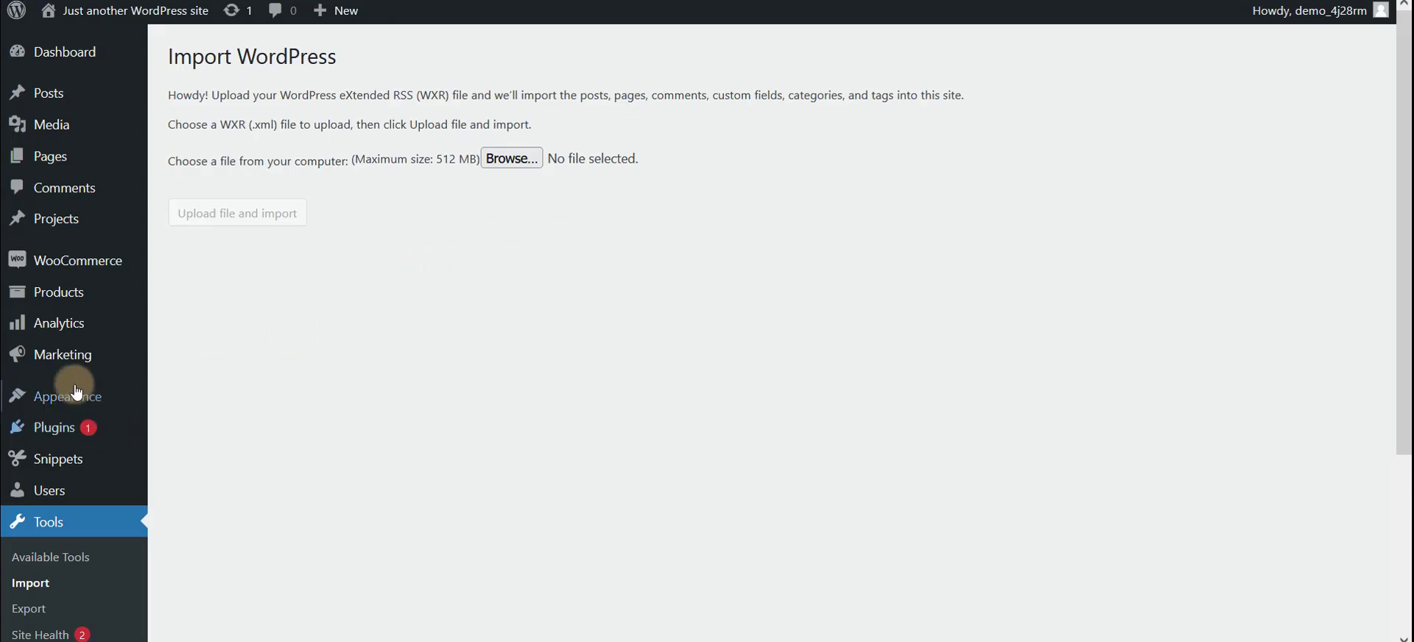
Open the WordPress menu editor and choose Main Menu (Primary Menu) as the menu to edit.
mouse_move(79, 397)
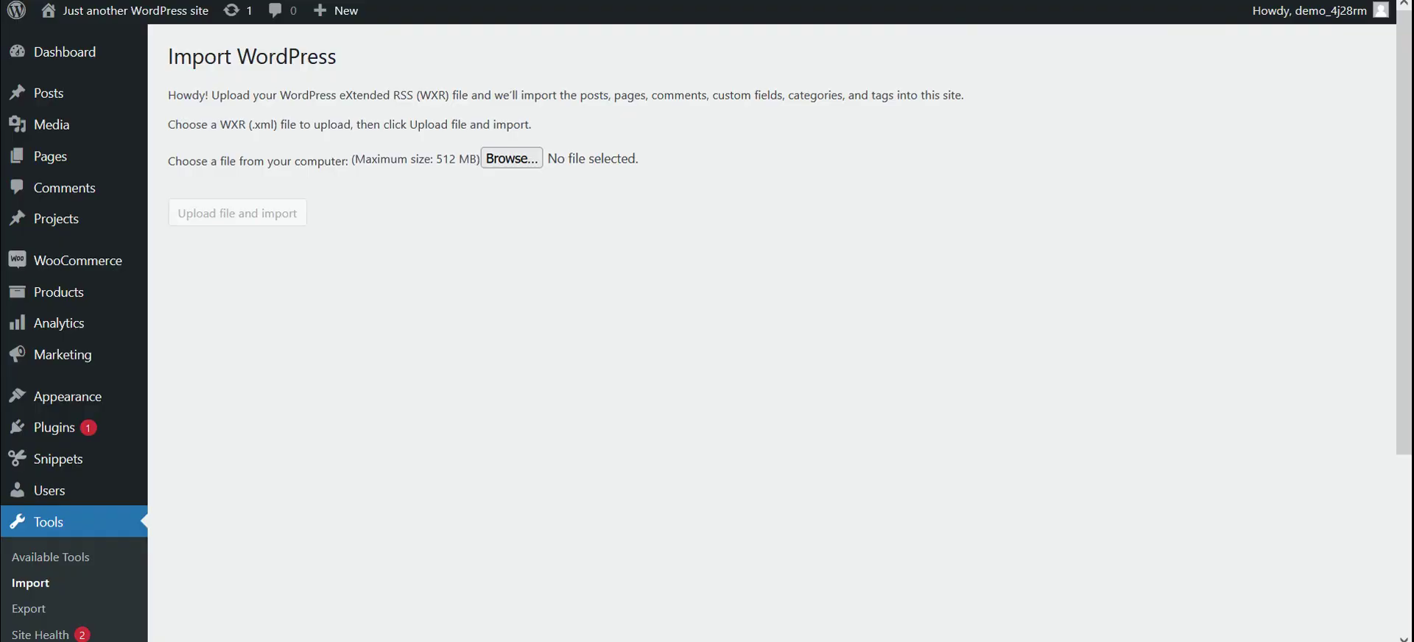
scroll(37, 530, "down", 3)
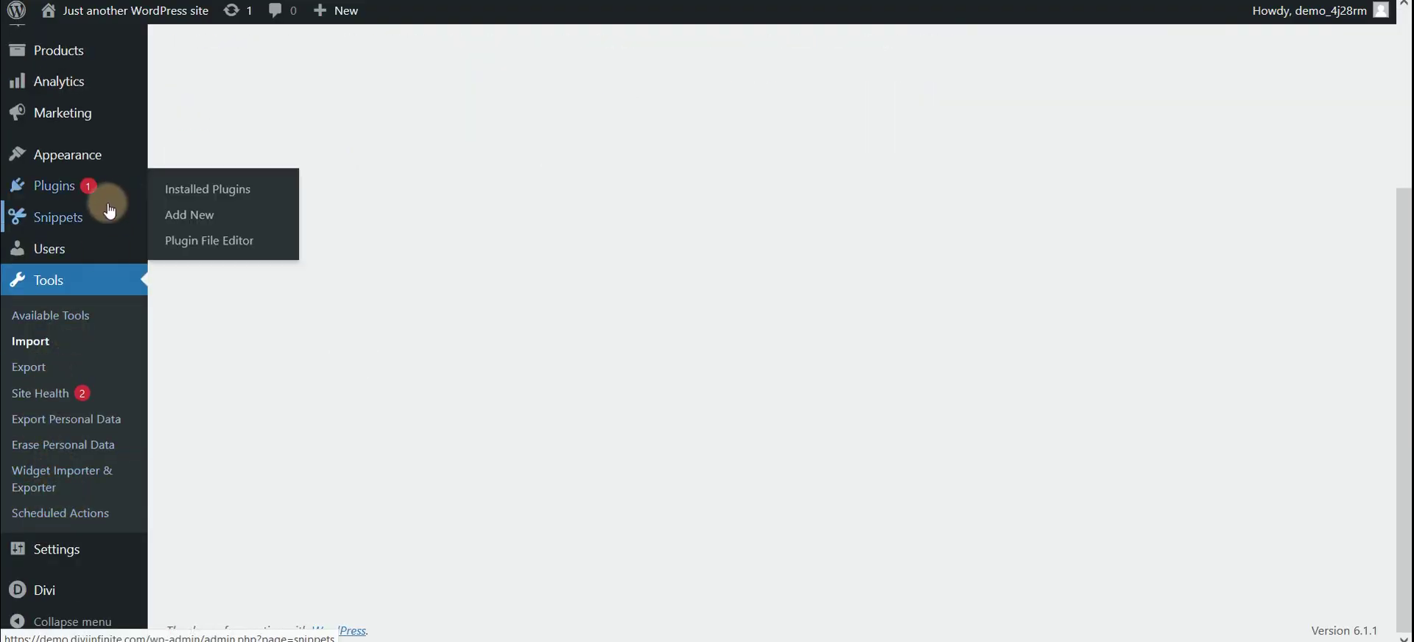
mouse_move(111, 151)
left_click(205, 237)
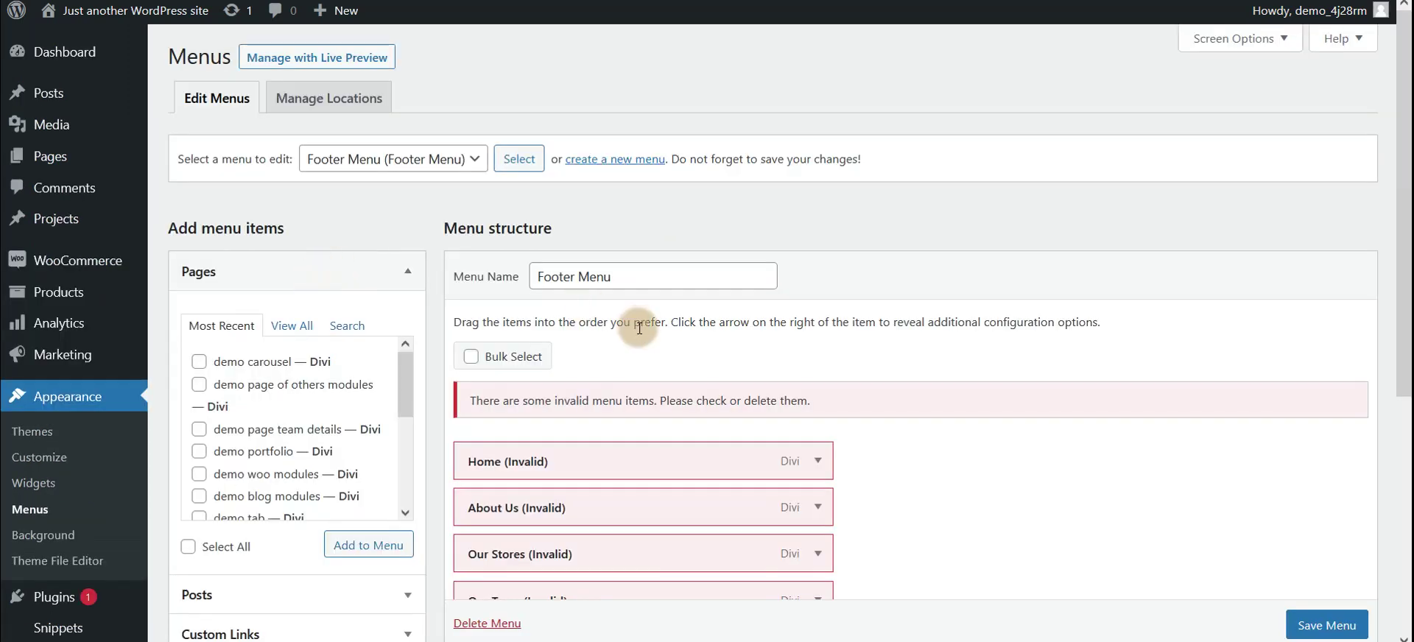
left_click(432, 157)
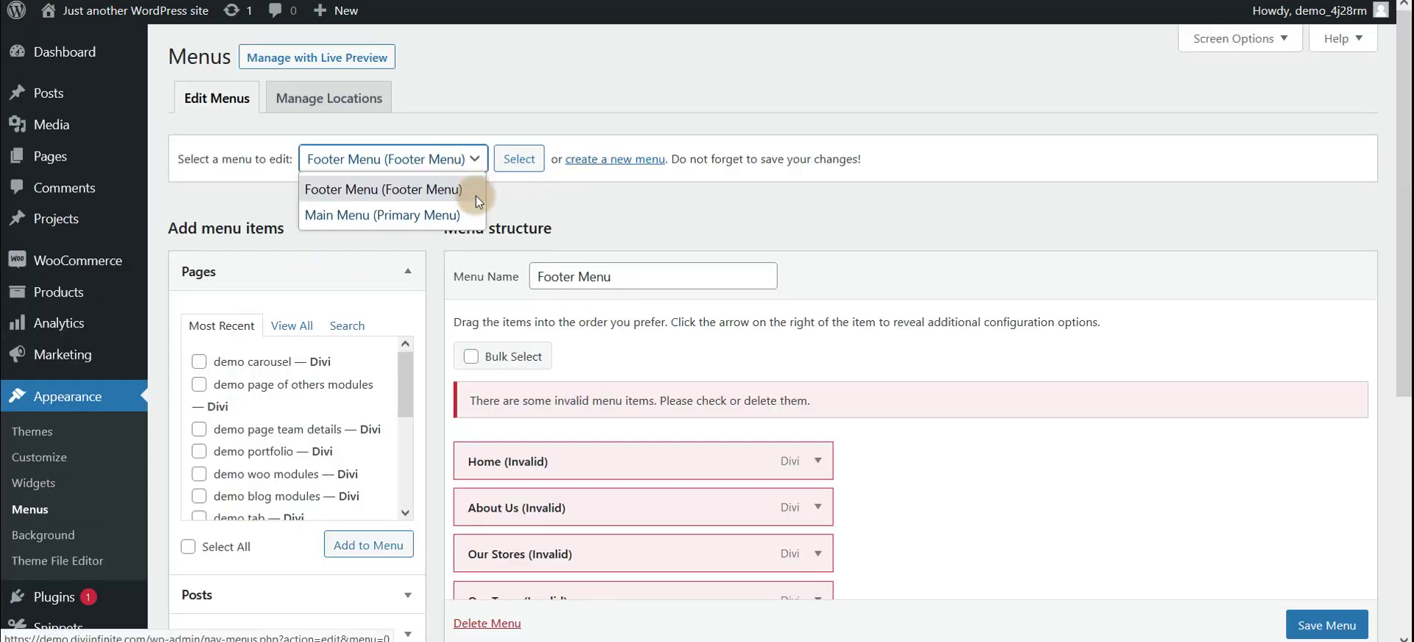
left_click(440, 216)
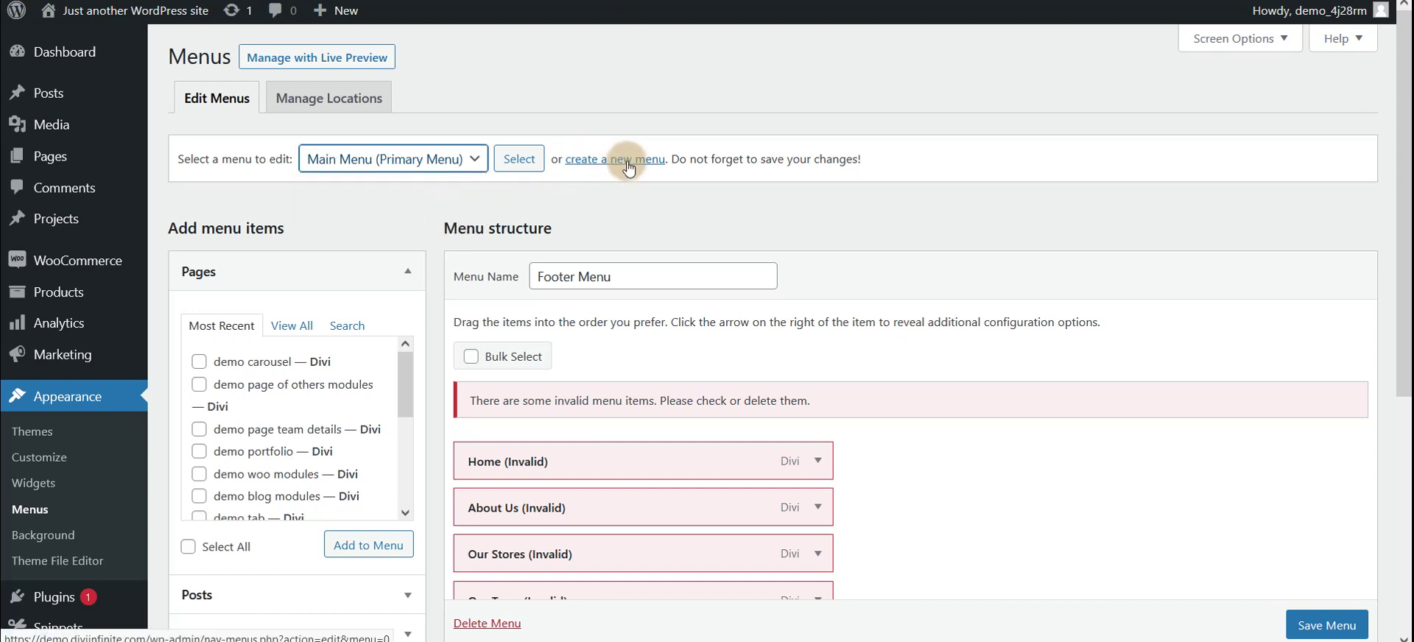
Try to create a new menu named Main Menu and assign it to the Primary Menu display location.
left_click(628, 161)
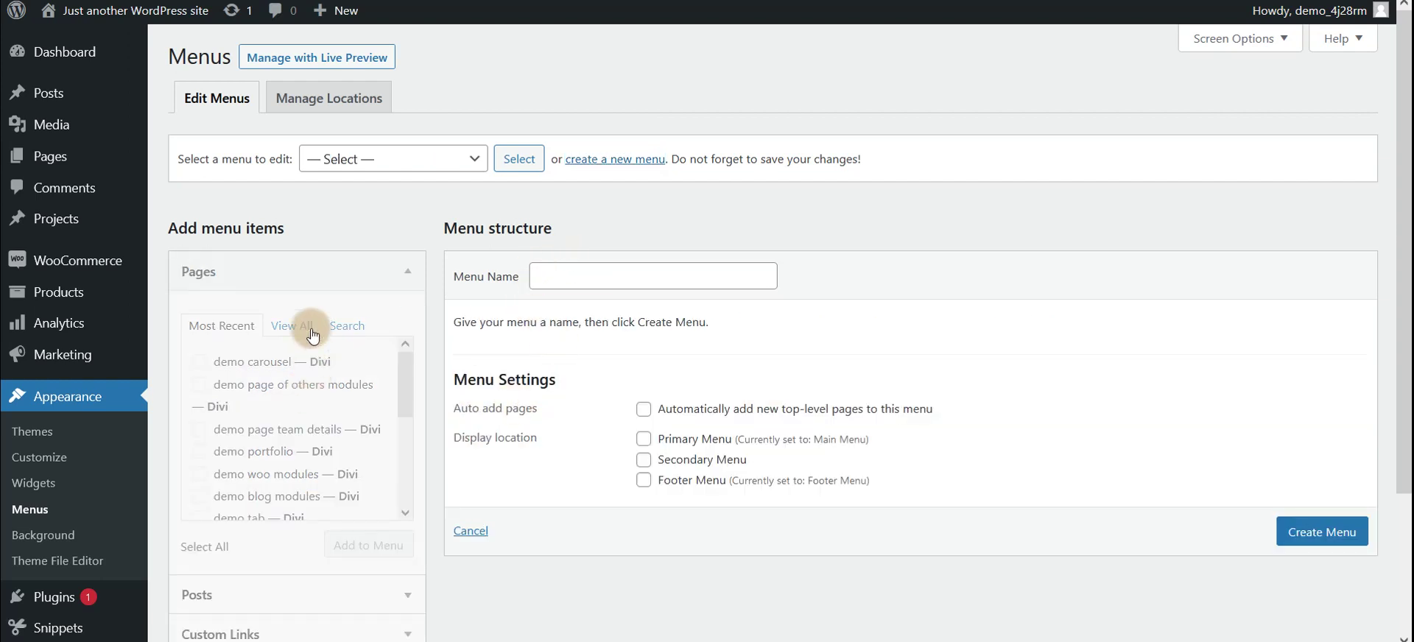
left_click(590, 275)
left_click(587, 300)
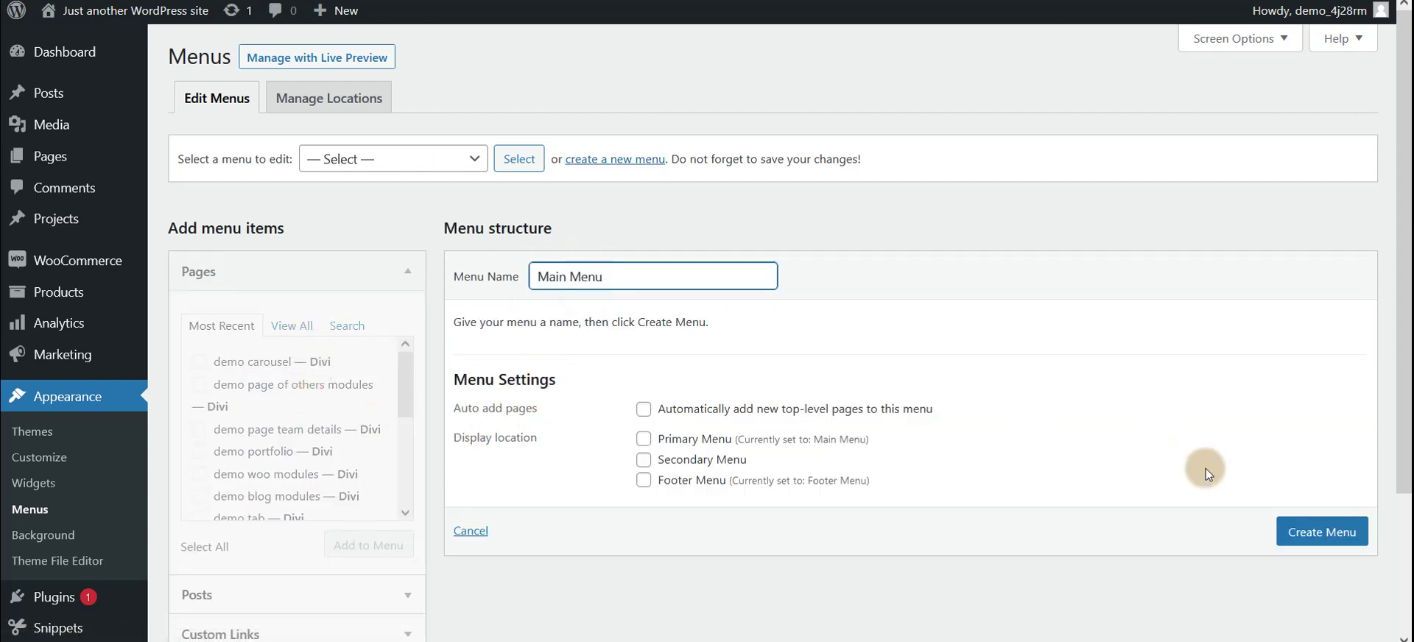
left_click(1348, 524)
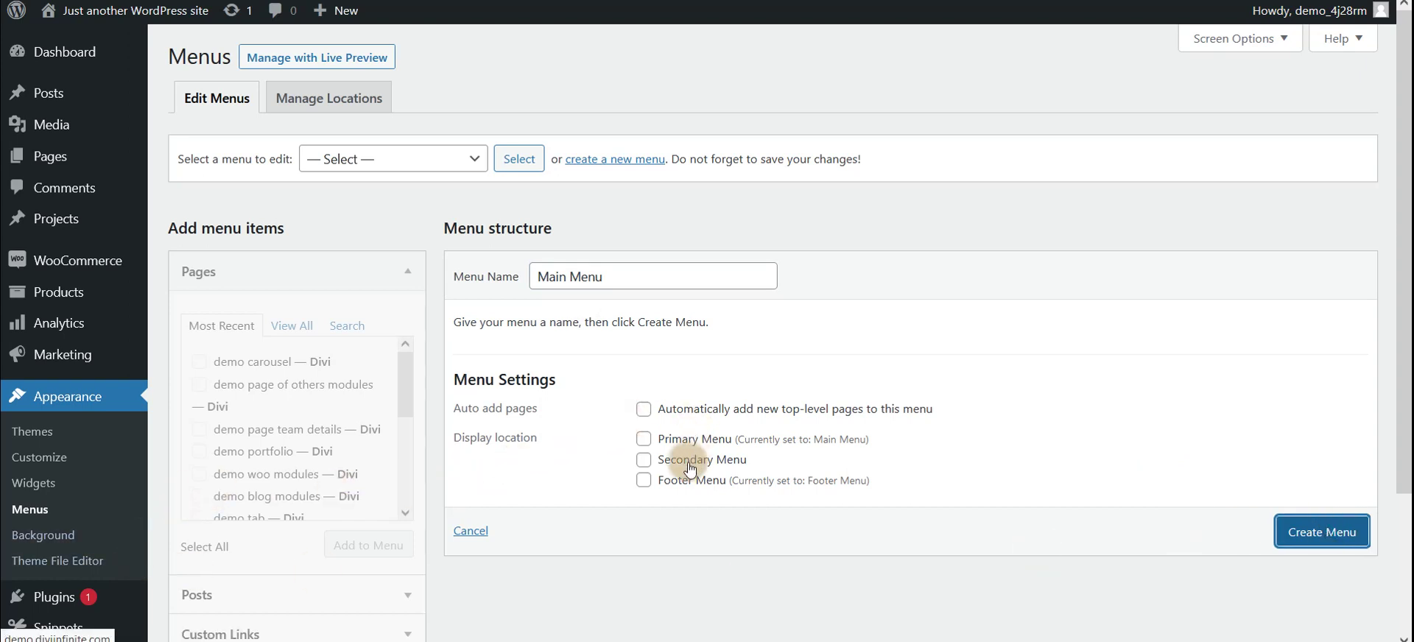
left_click(688, 495)
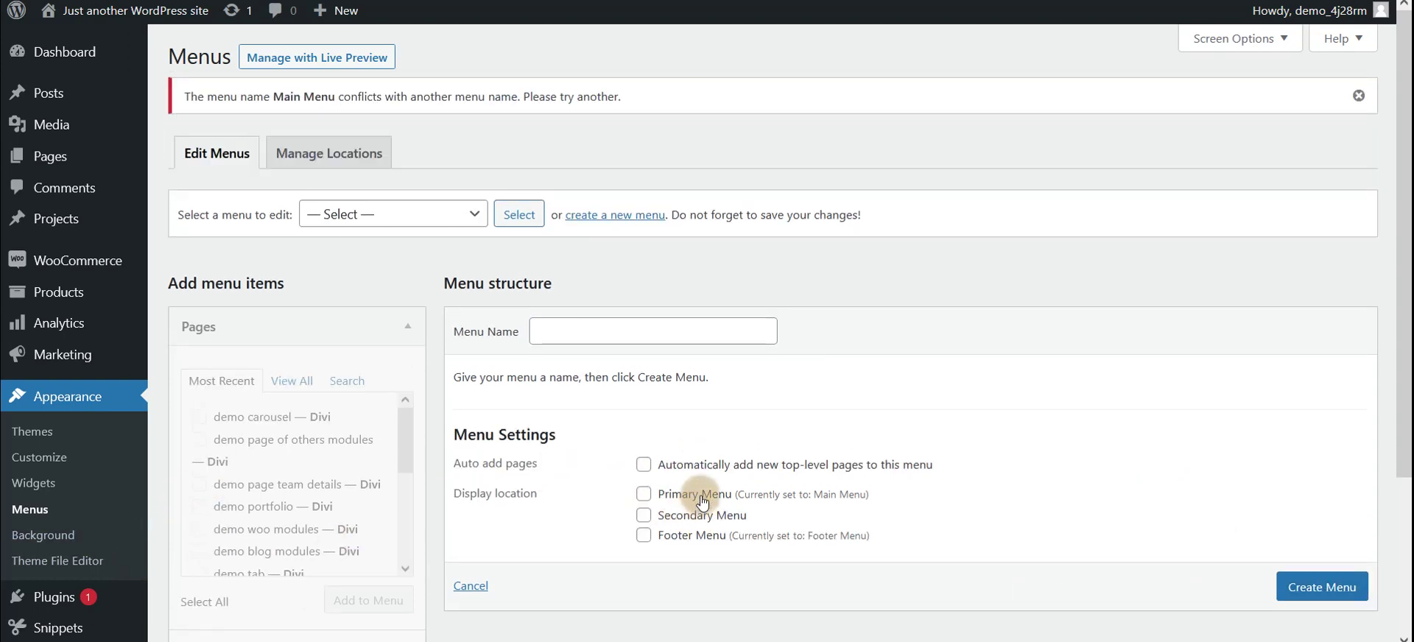
left_click(1344, 598)
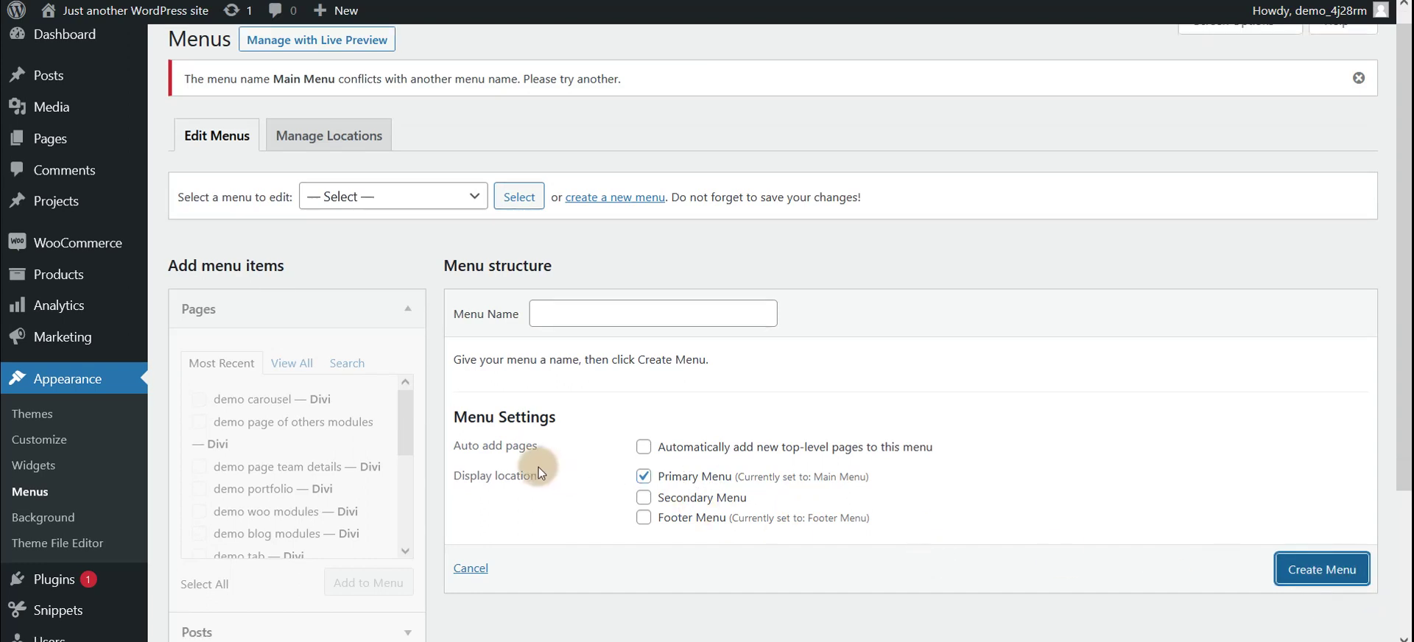
Load the existing Main Menu (Primary Menu) for editing and look through its menu items.
left_click(389, 195)
left_click(357, 280)
left_click(521, 195)
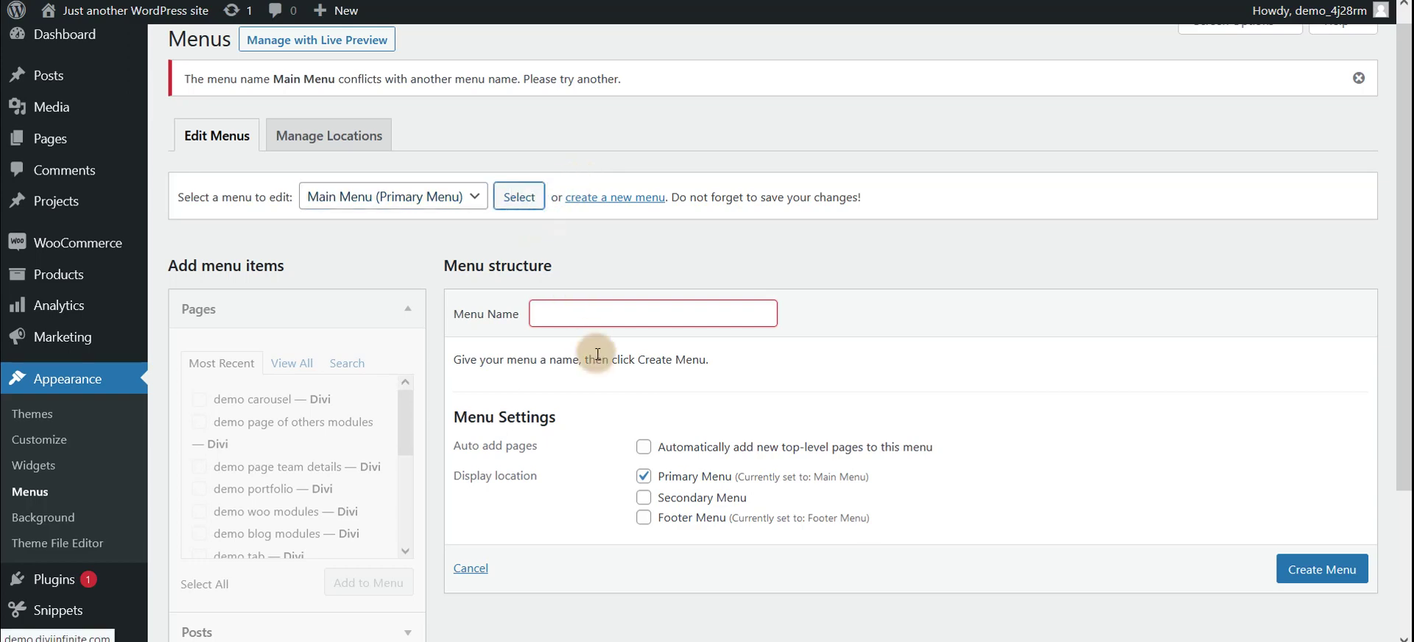
scroll(612, 368, "down", 5)
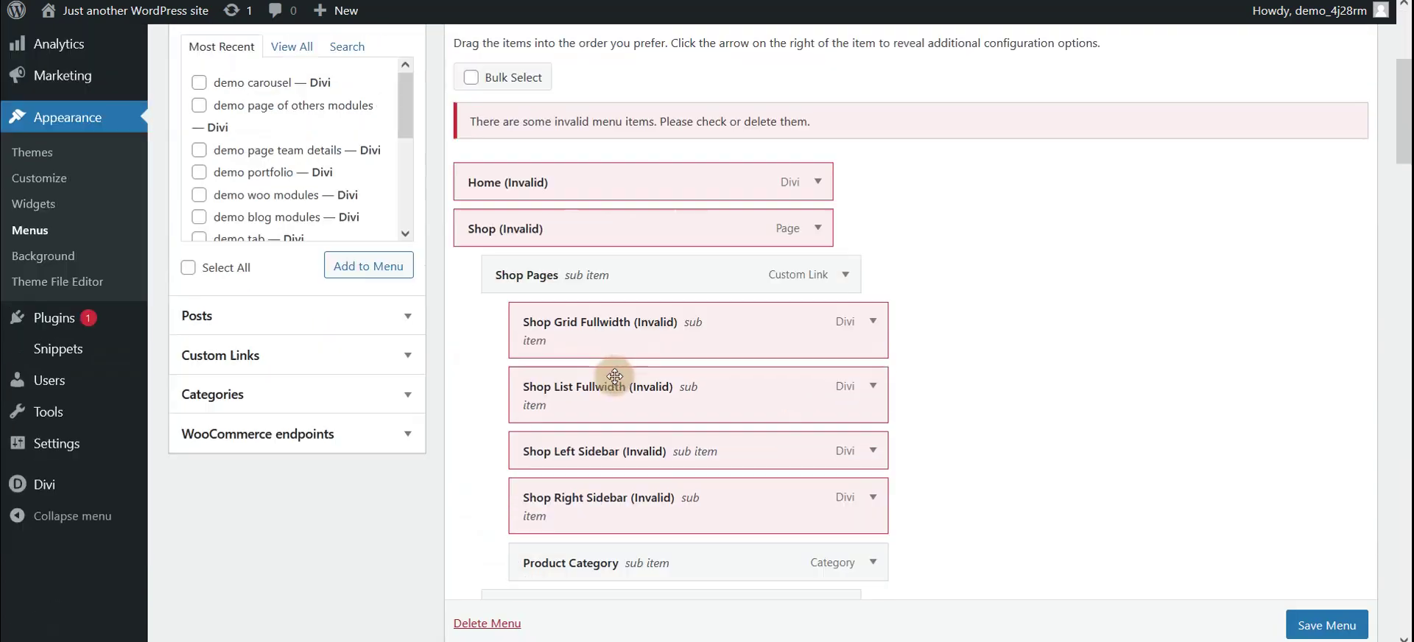
scroll(614, 376, "up", 2)
scroll(617, 373, "down", 10)
scroll(616, 372, "up", 15)
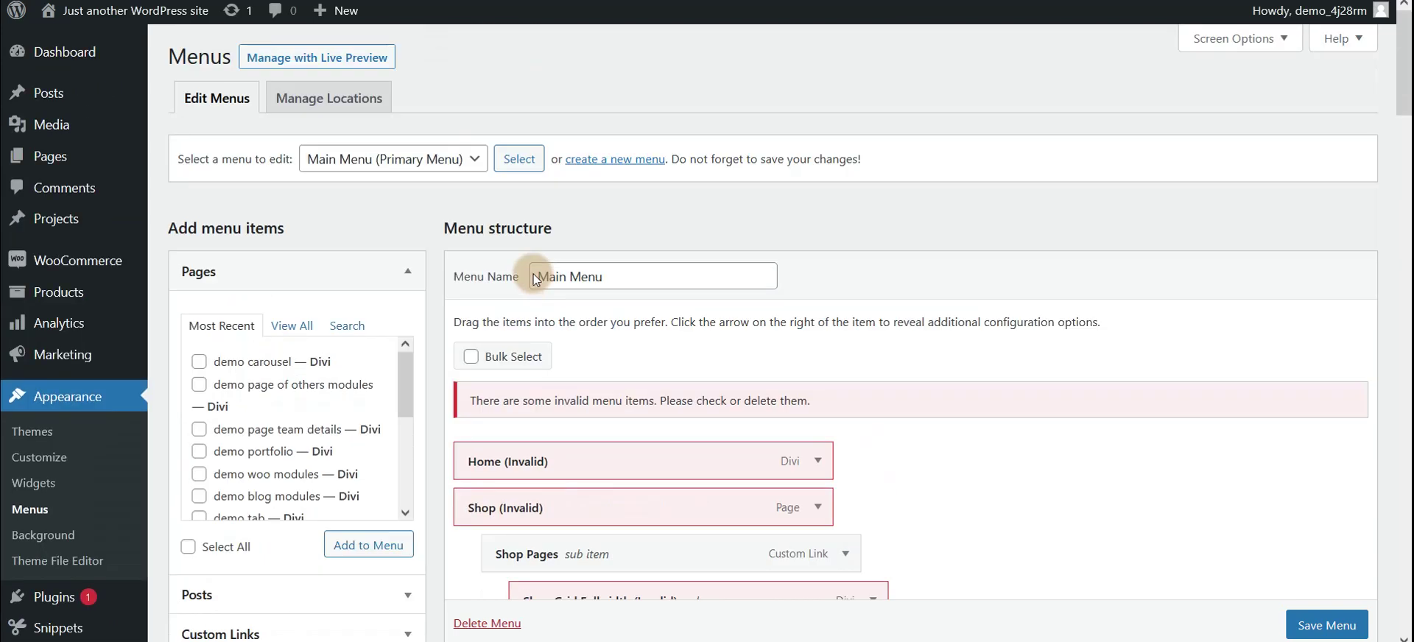
Try to remove the items of Main Menu using bulk selection, and save the menu.
left_click(470, 358)
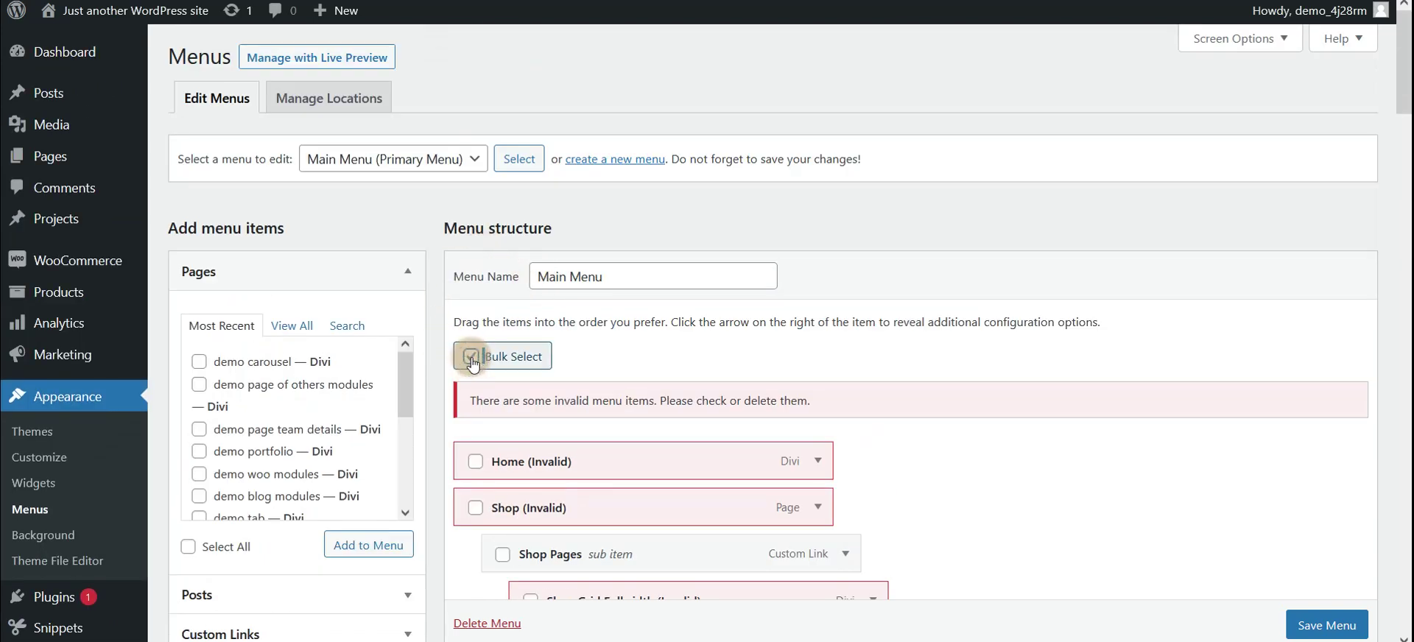
scroll(489, 419, "down", 20)
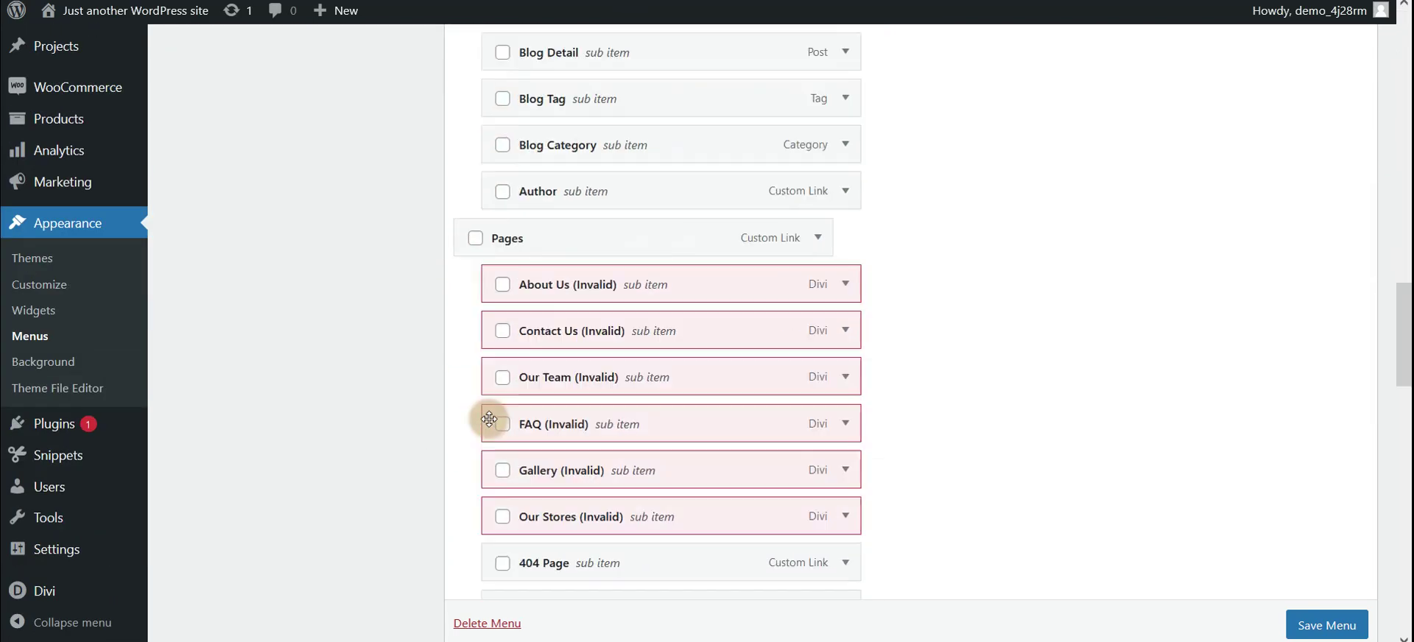
scroll(495, 432, "down", 1)
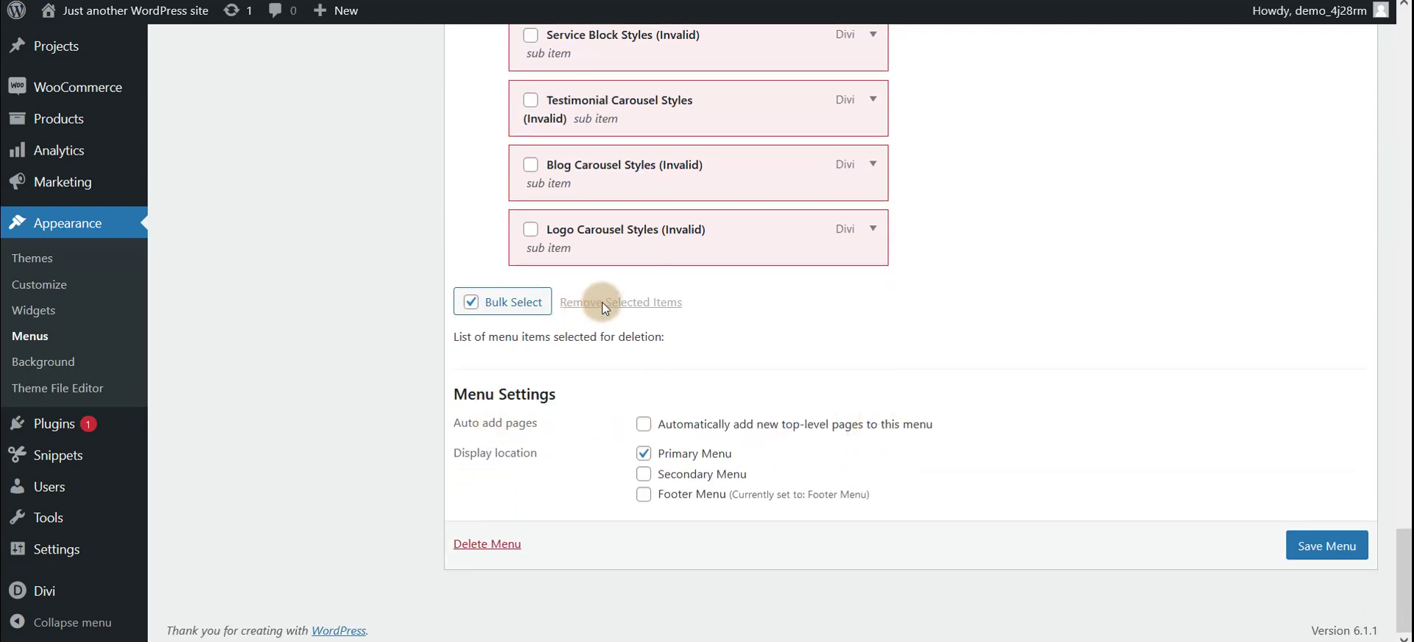
left_click(470, 302)
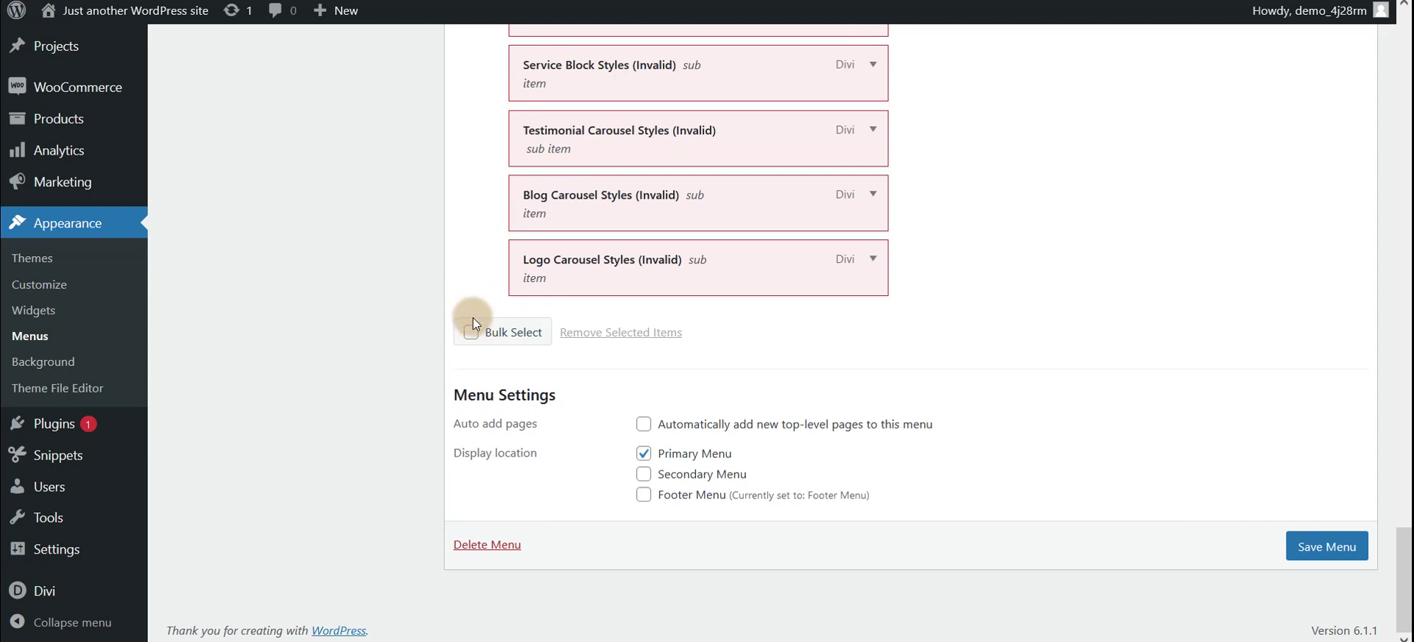
left_click(472, 321)
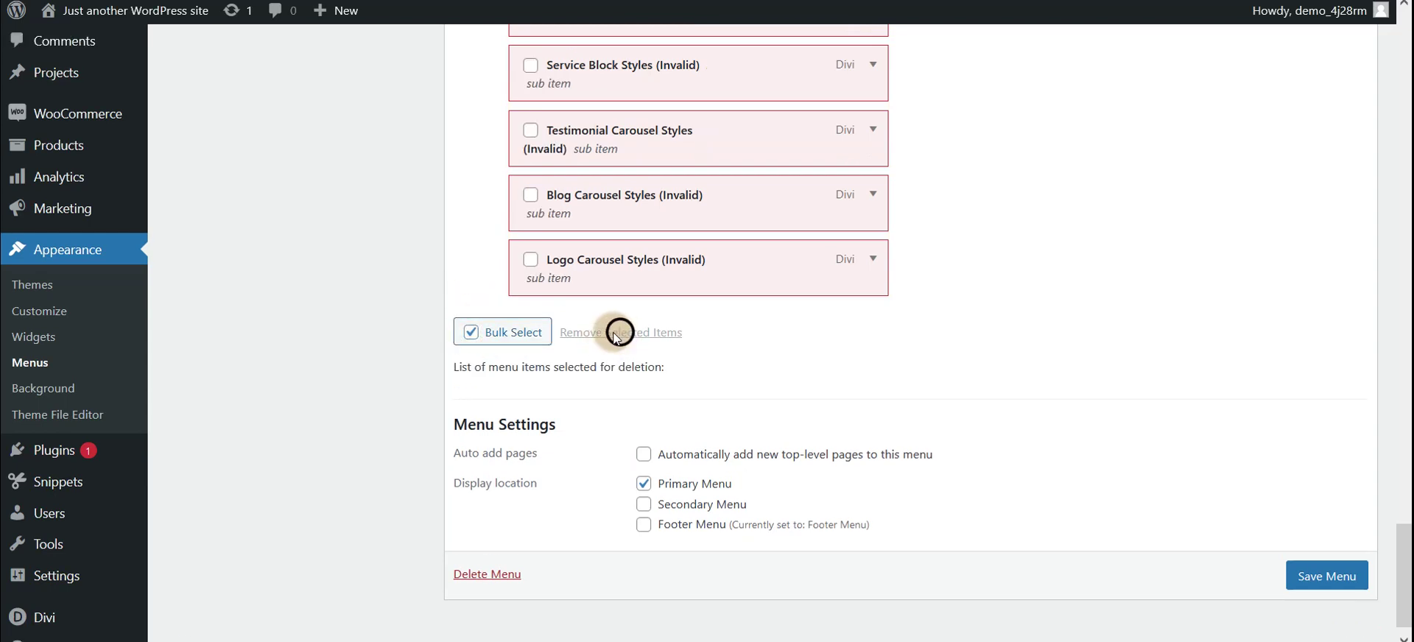
left_click(1352, 576)
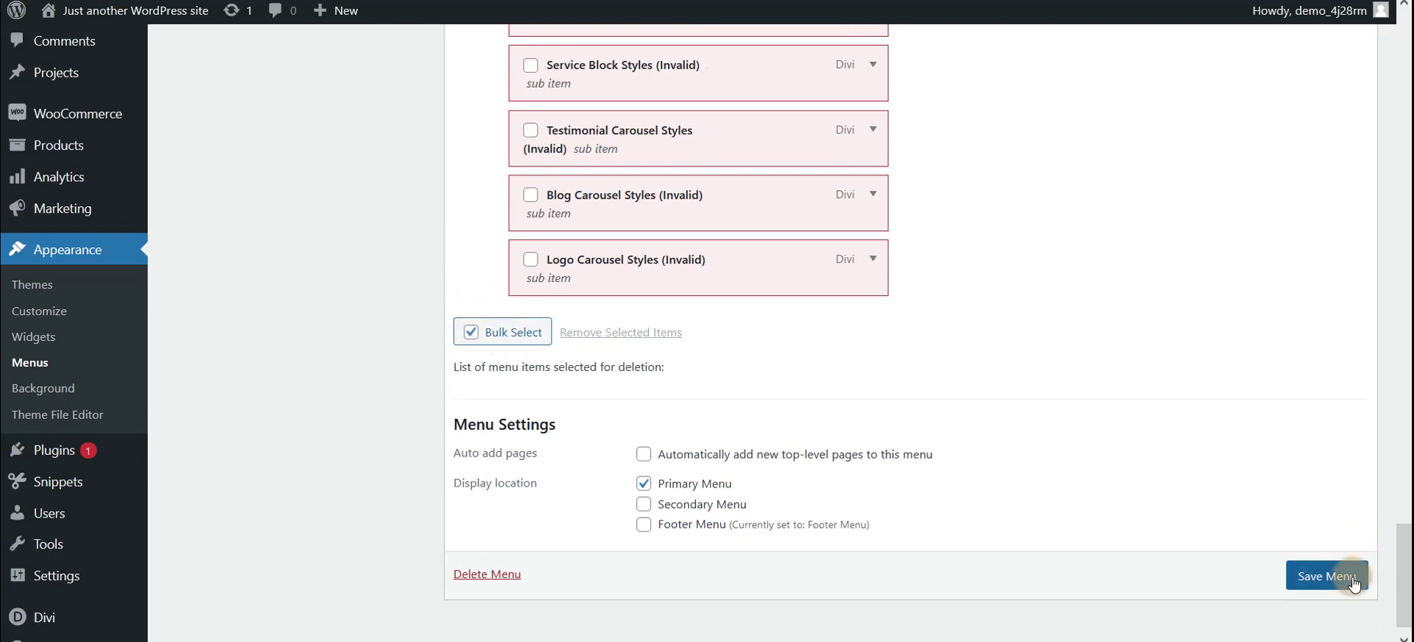
scroll(705, 380, "up", 20)
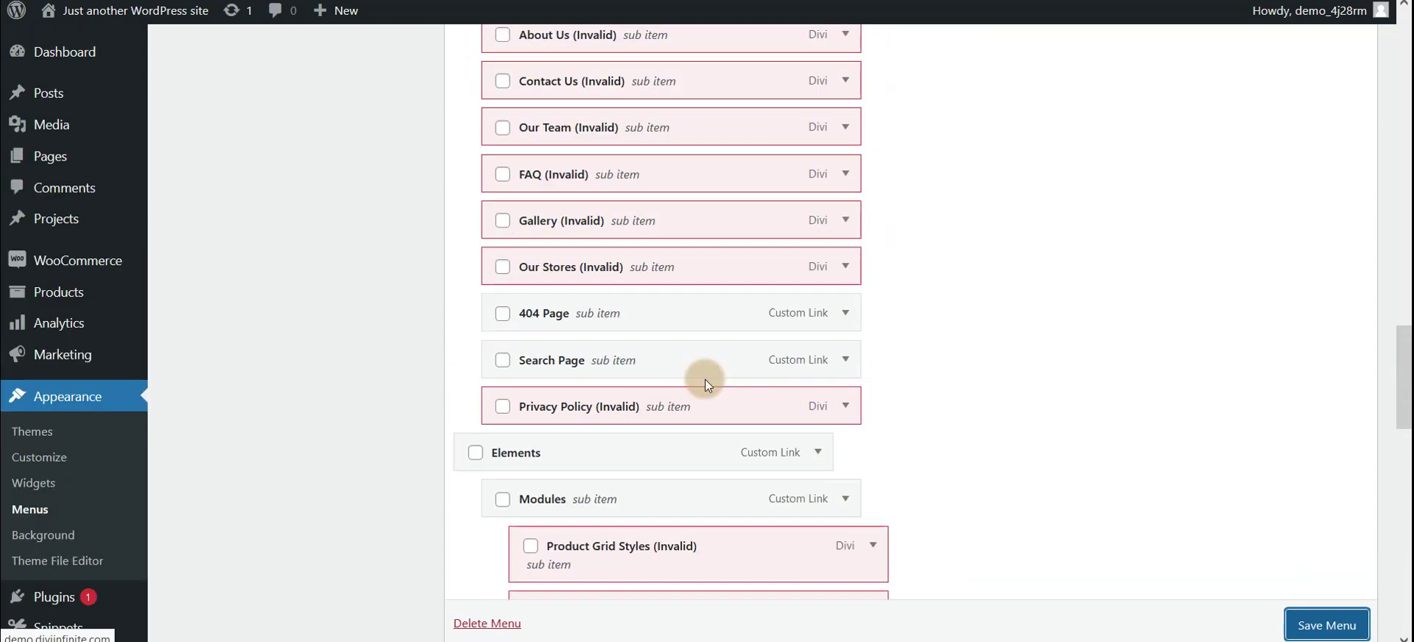
Try to create a new menu named Main Menu New without assigning it to a display location.
scroll(705, 378, "up", 15)
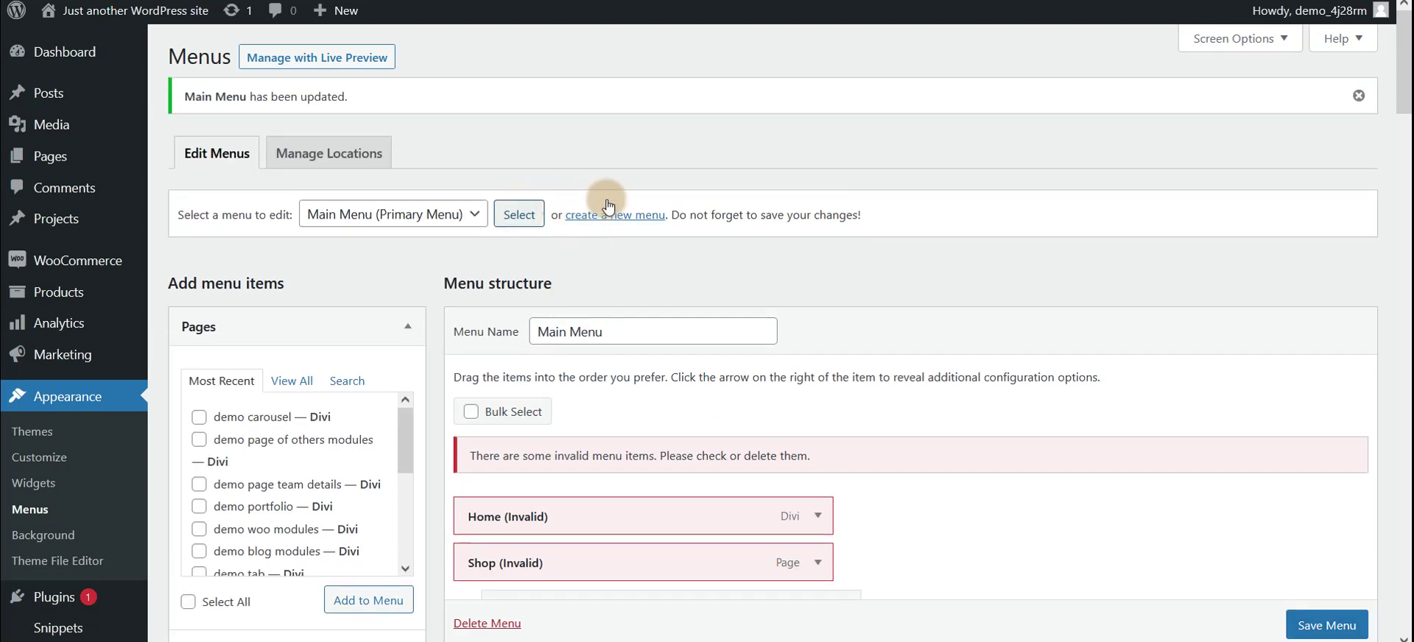
left_click(610, 216)
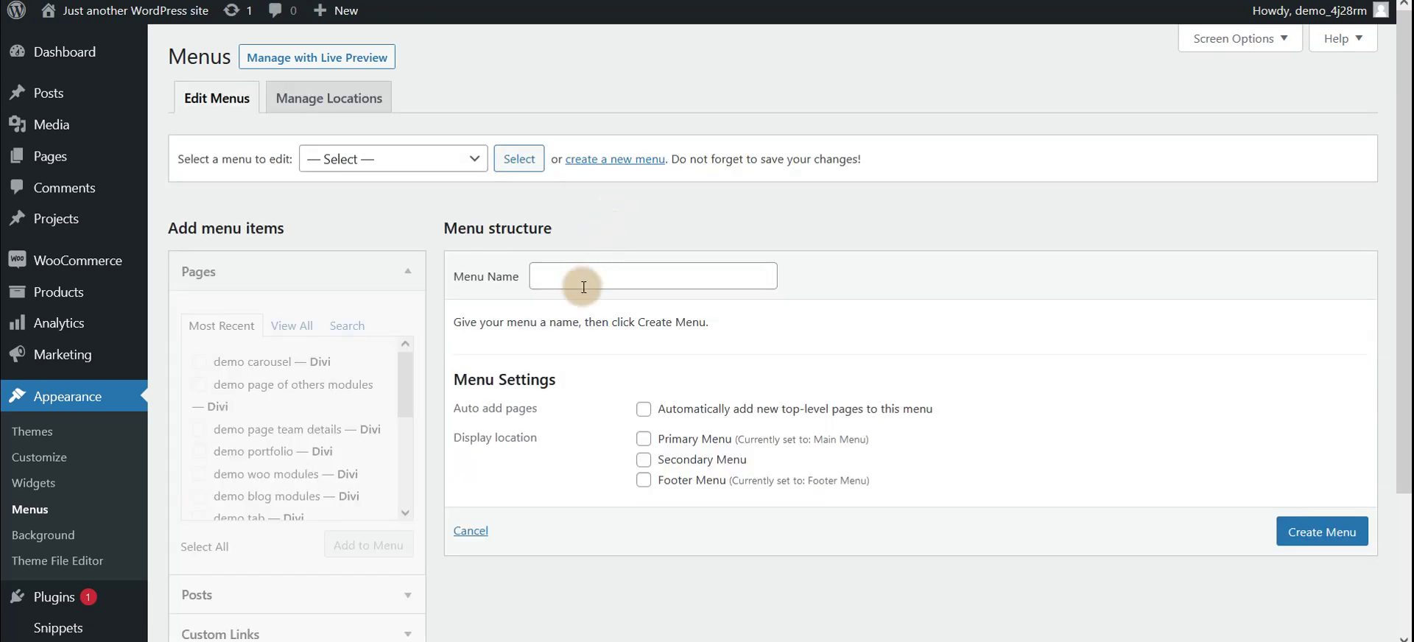
left_click(584, 288)
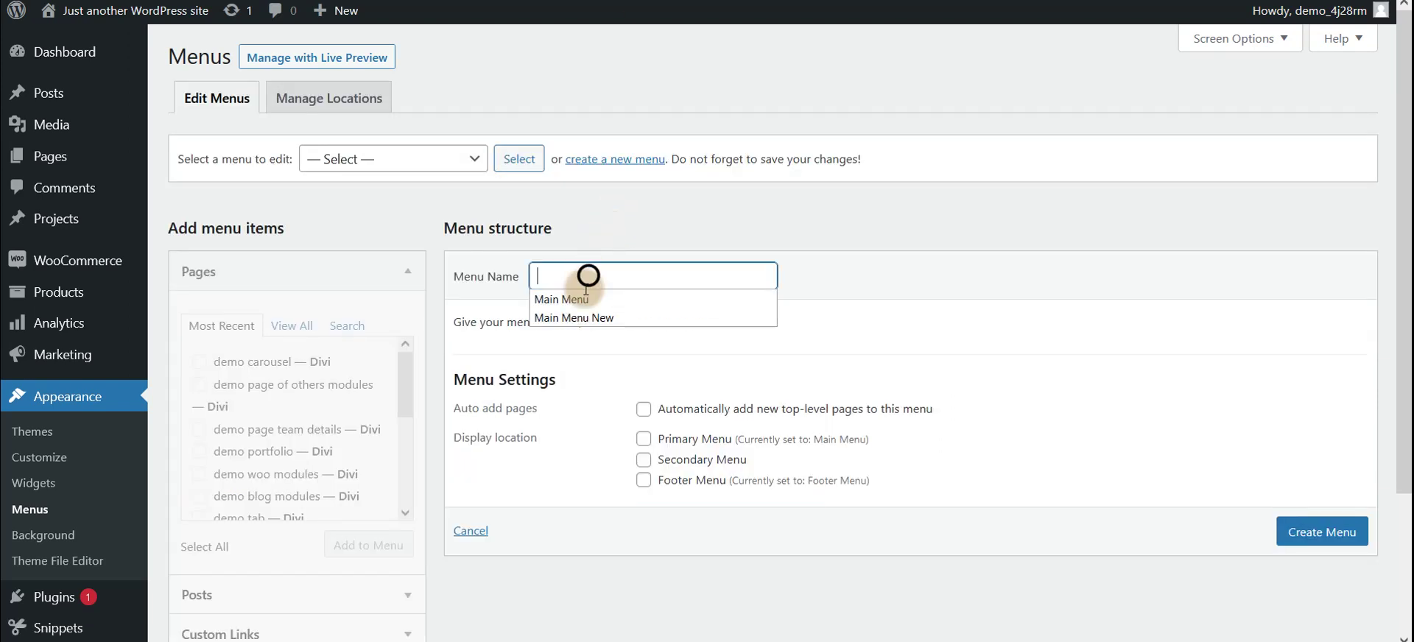
left_click(585, 312)
left_click(1325, 541)
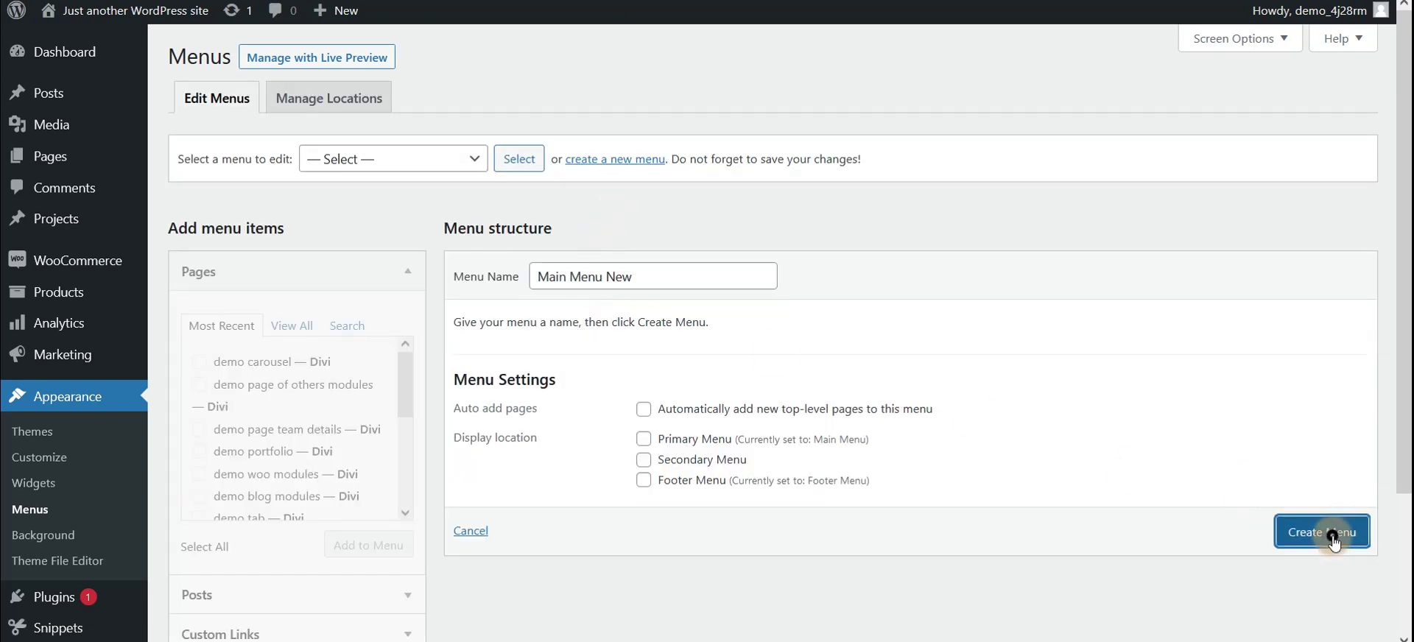
Load Main Menu New for editing and look through all the pages available to add as menu items.
left_click(395, 160)
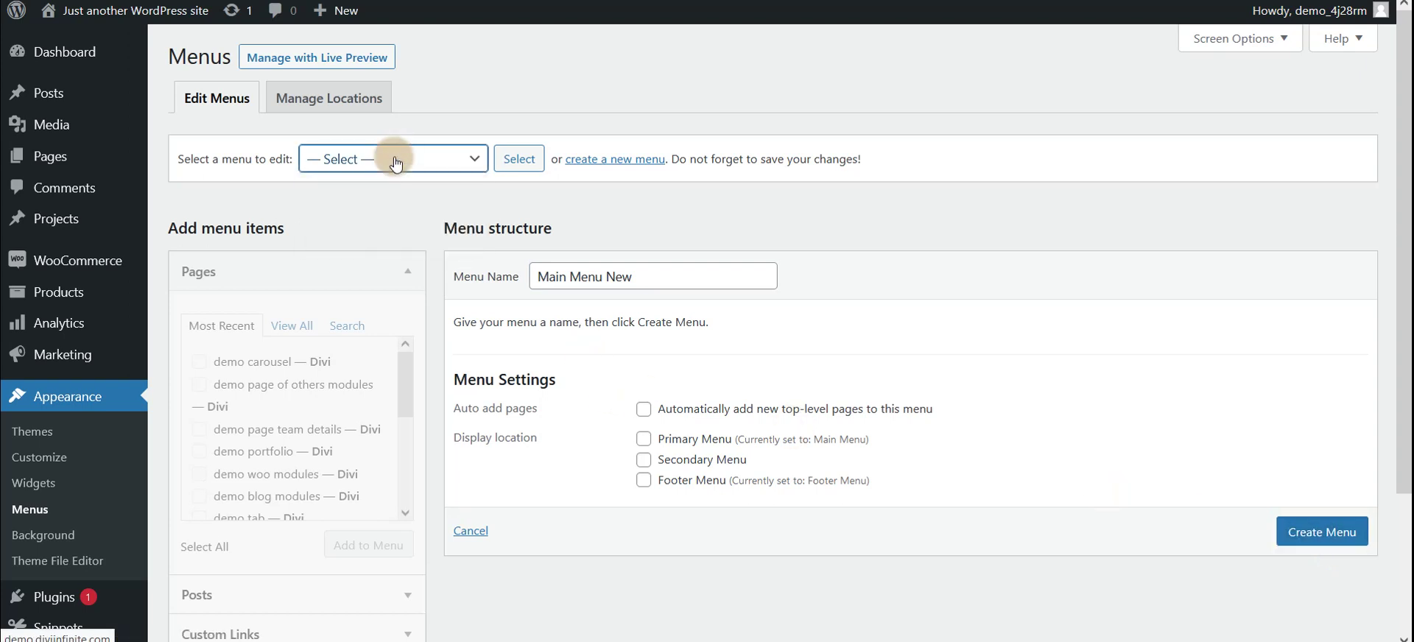
left_click(391, 158)
left_click(376, 236)
left_click(519, 158)
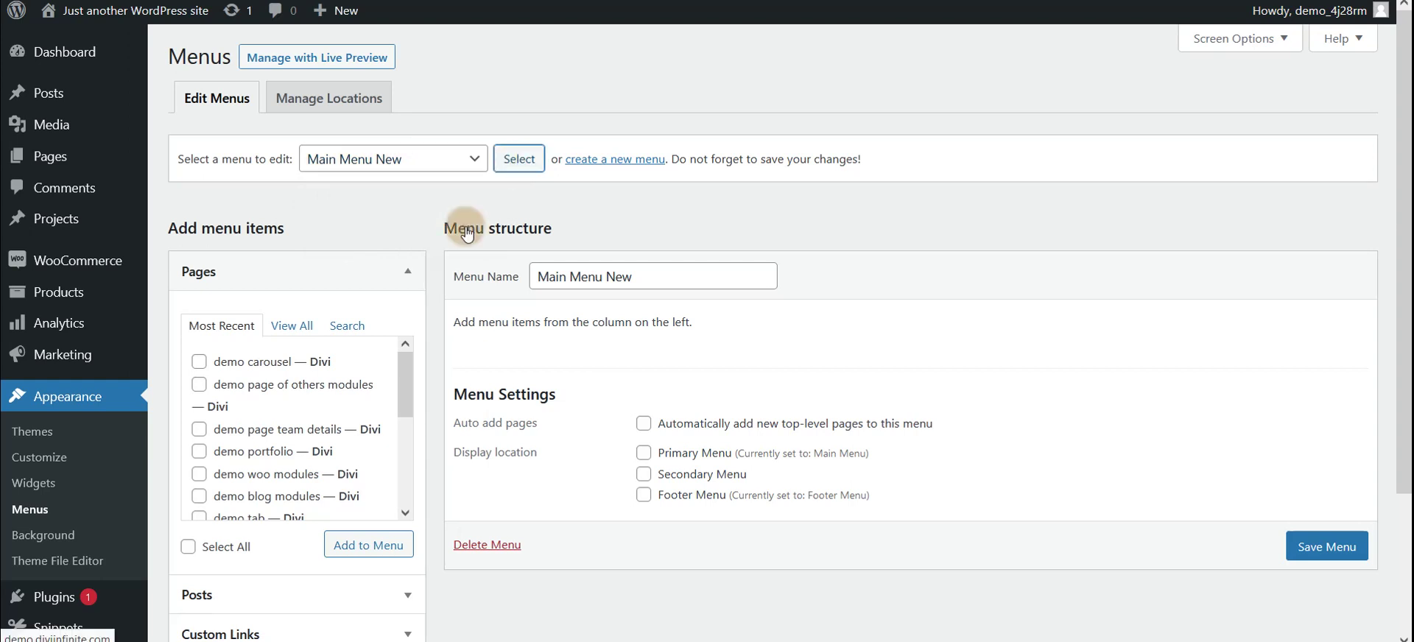
left_click(288, 328)
scroll(272, 442, "down", 6)
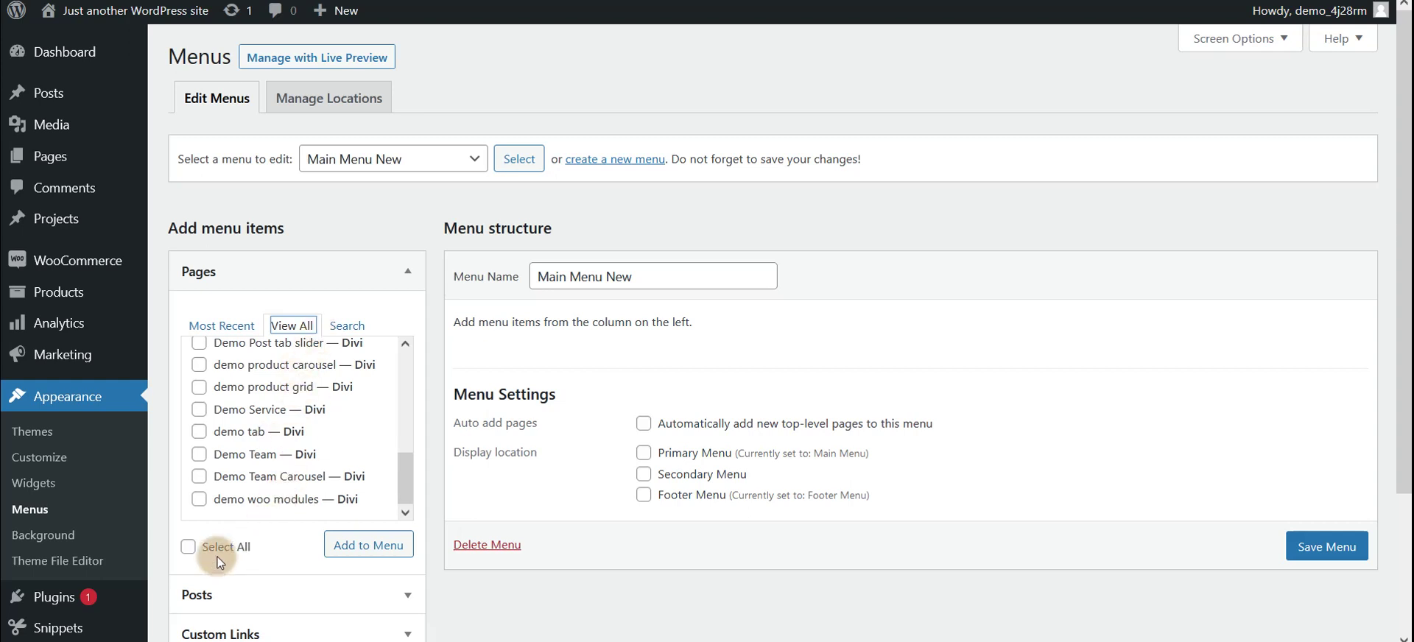
left_click(344, 326)
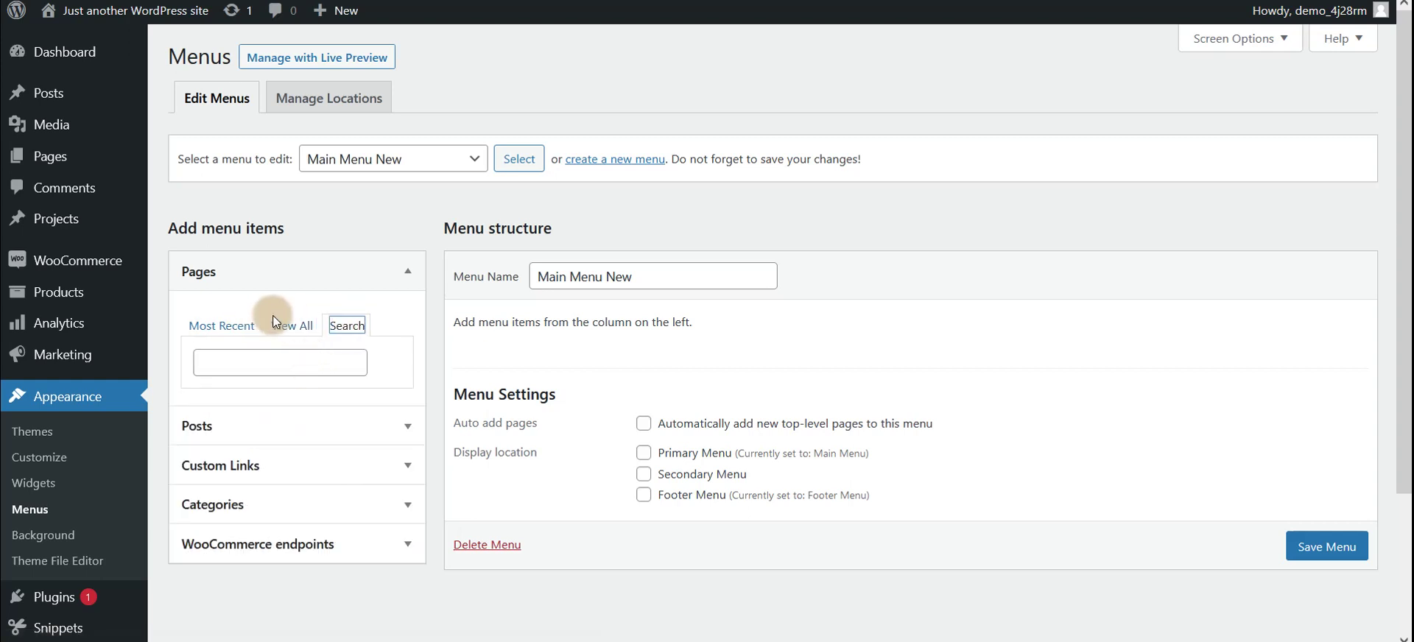
left_click(290, 325)
scroll(287, 436, "down", 5)
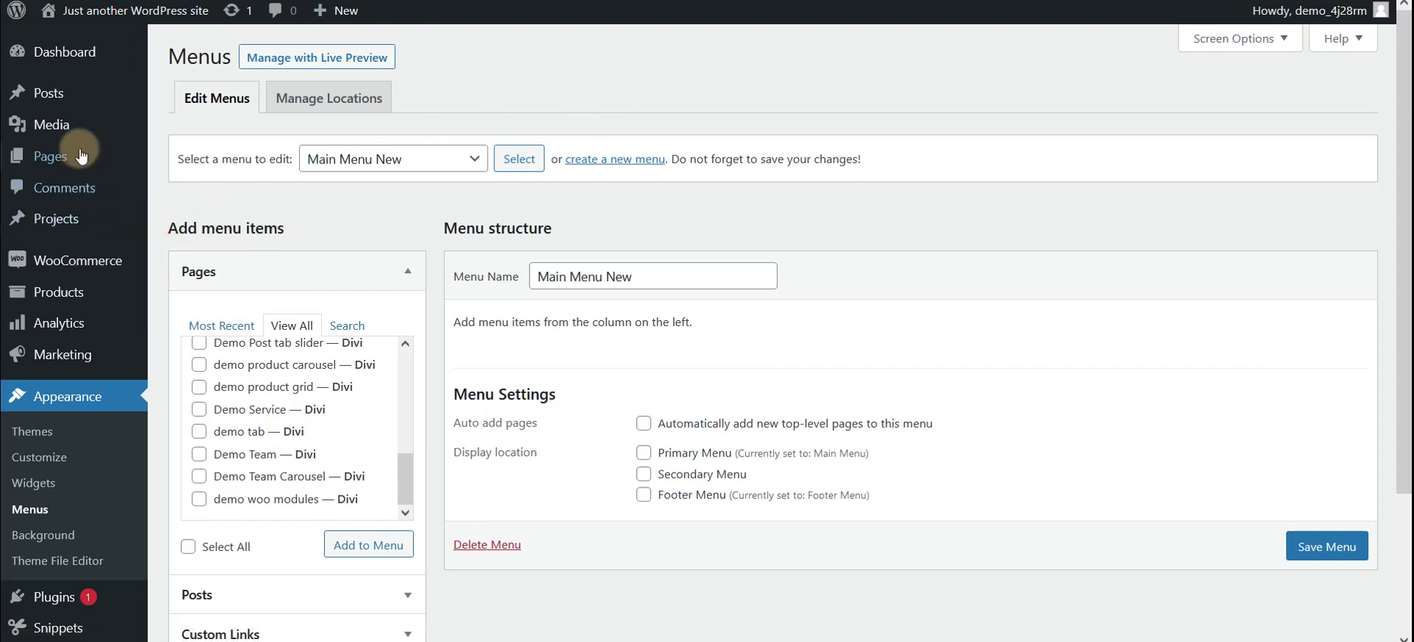
Add a new page titled Home and publish it.
mouse_move(88, 157)
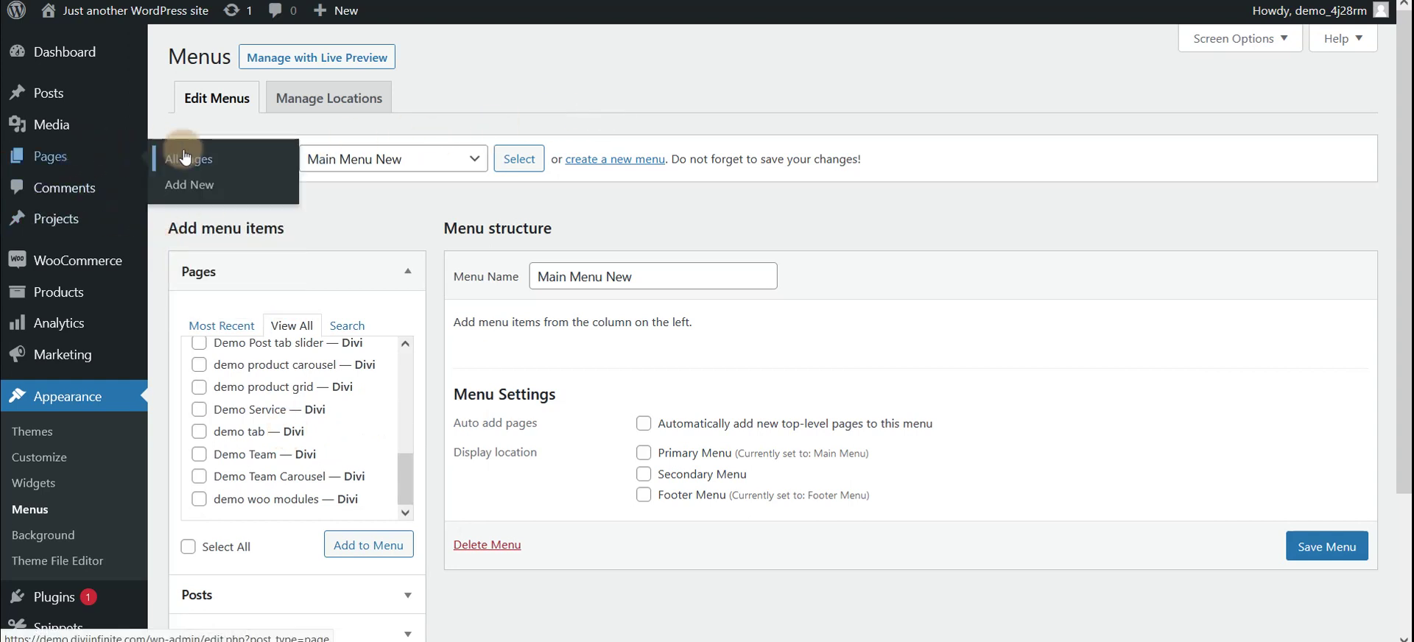
left_click(218, 168)
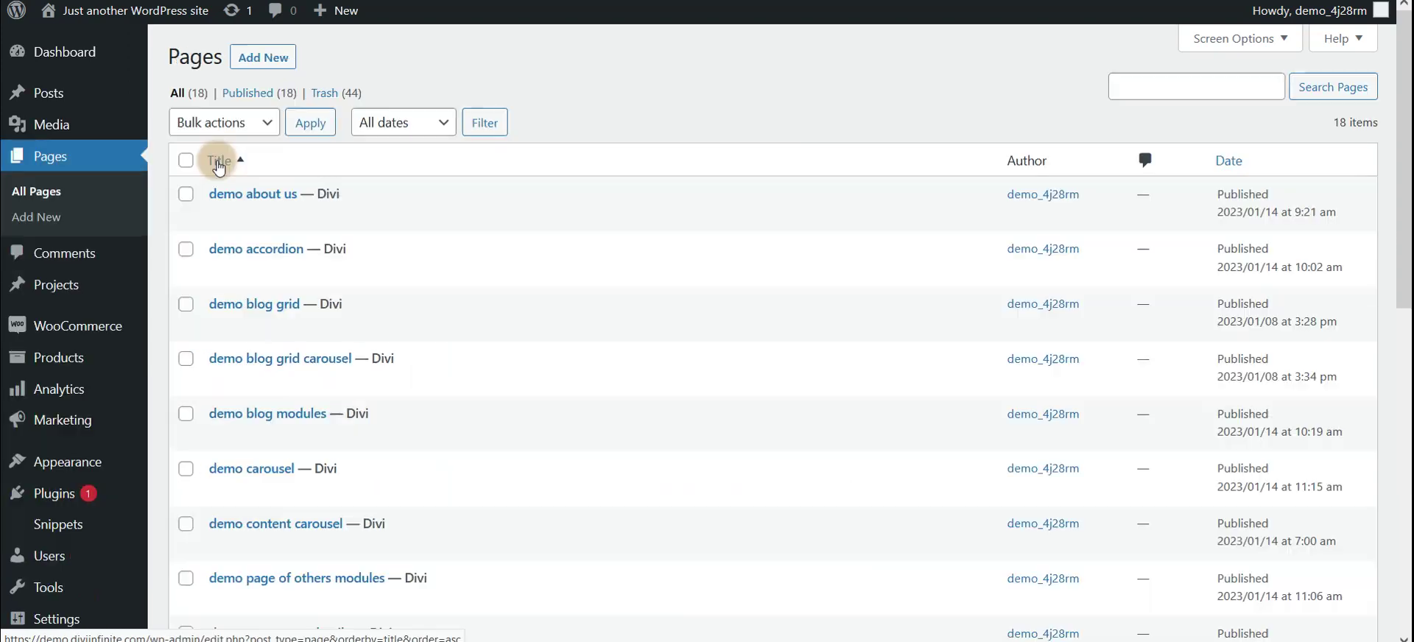
left_click(270, 61)
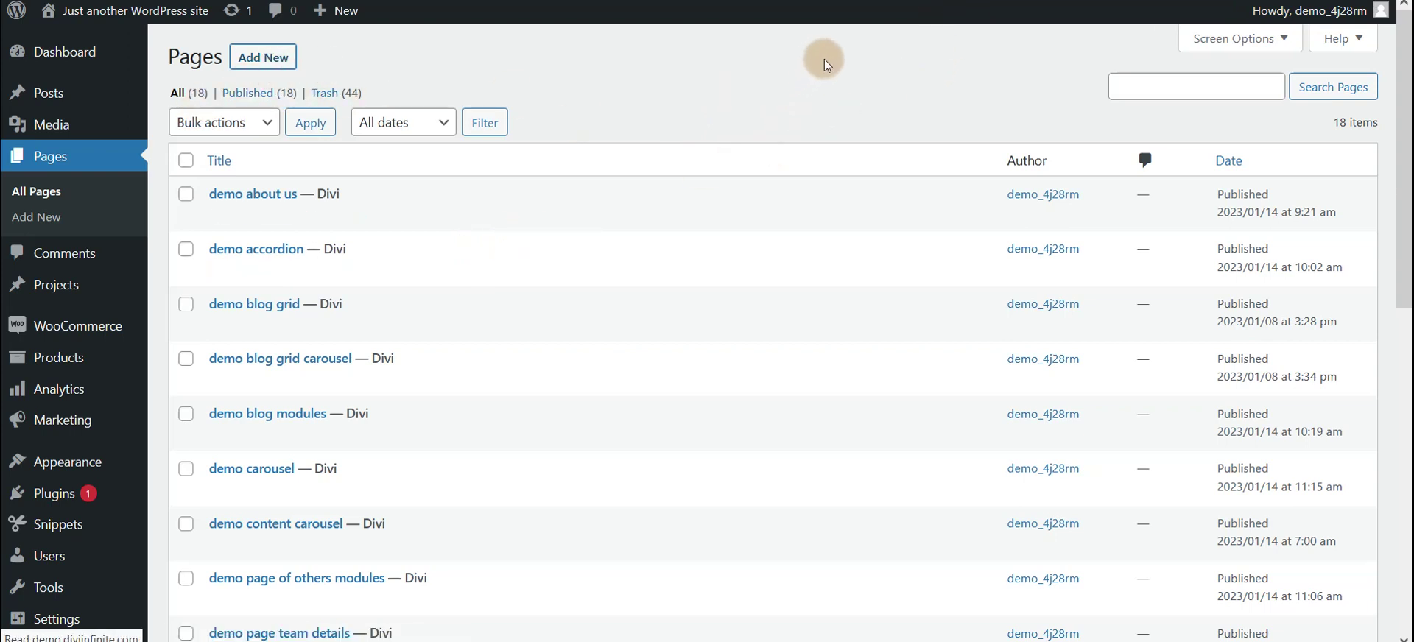
type("Fom")
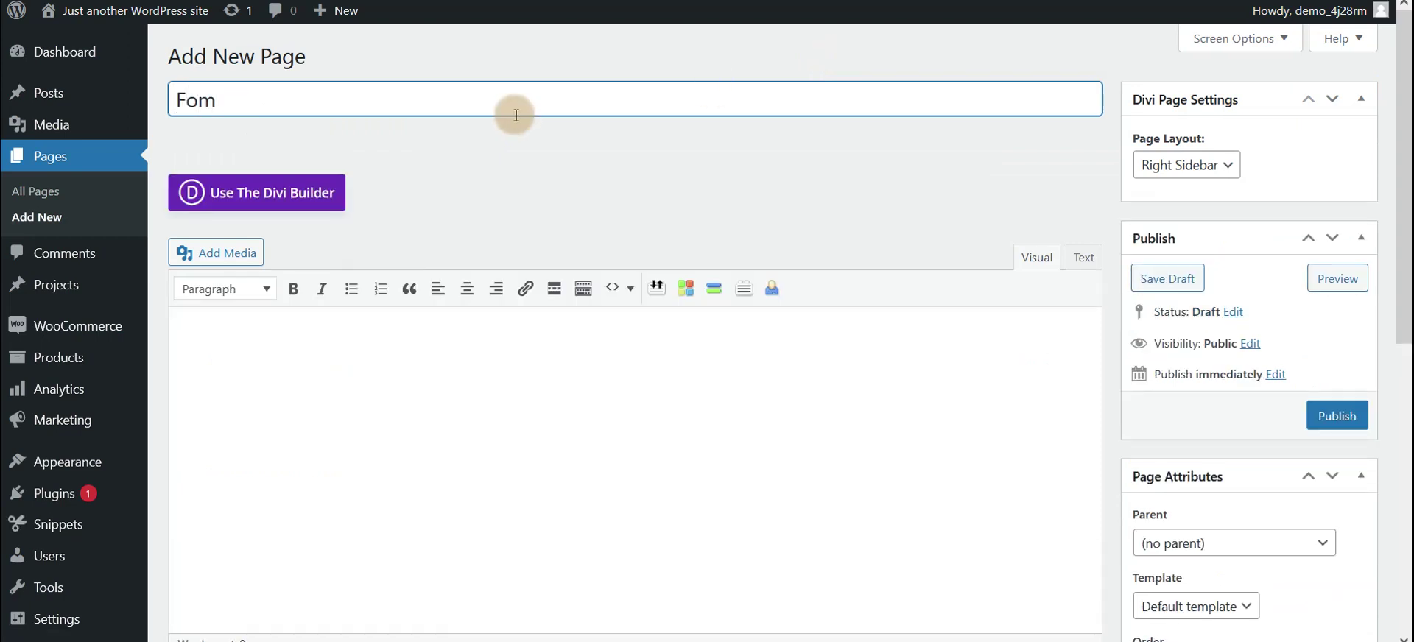
key("ctrl+a")
type("Ho")
left_click(1336, 419)
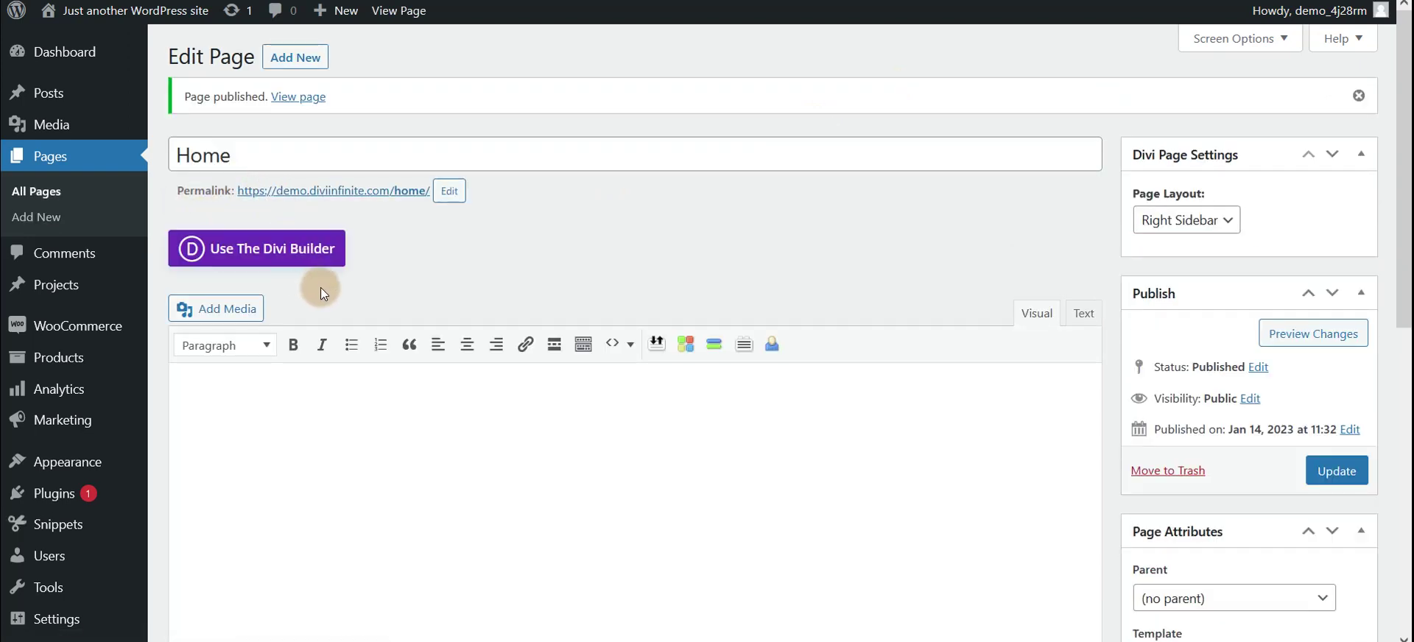
Enable the Divi Builder on the Home page and start building from scratch without inserting a row.
left_click(280, 251)
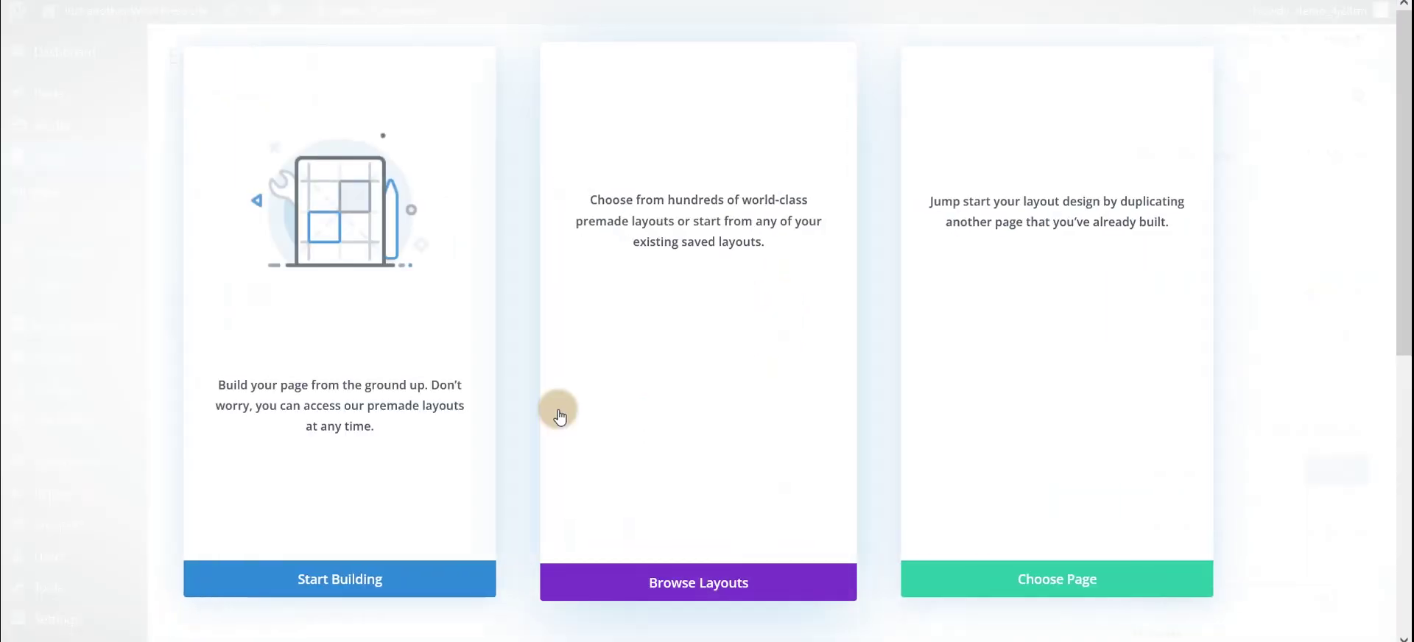
left_click(371, 587)
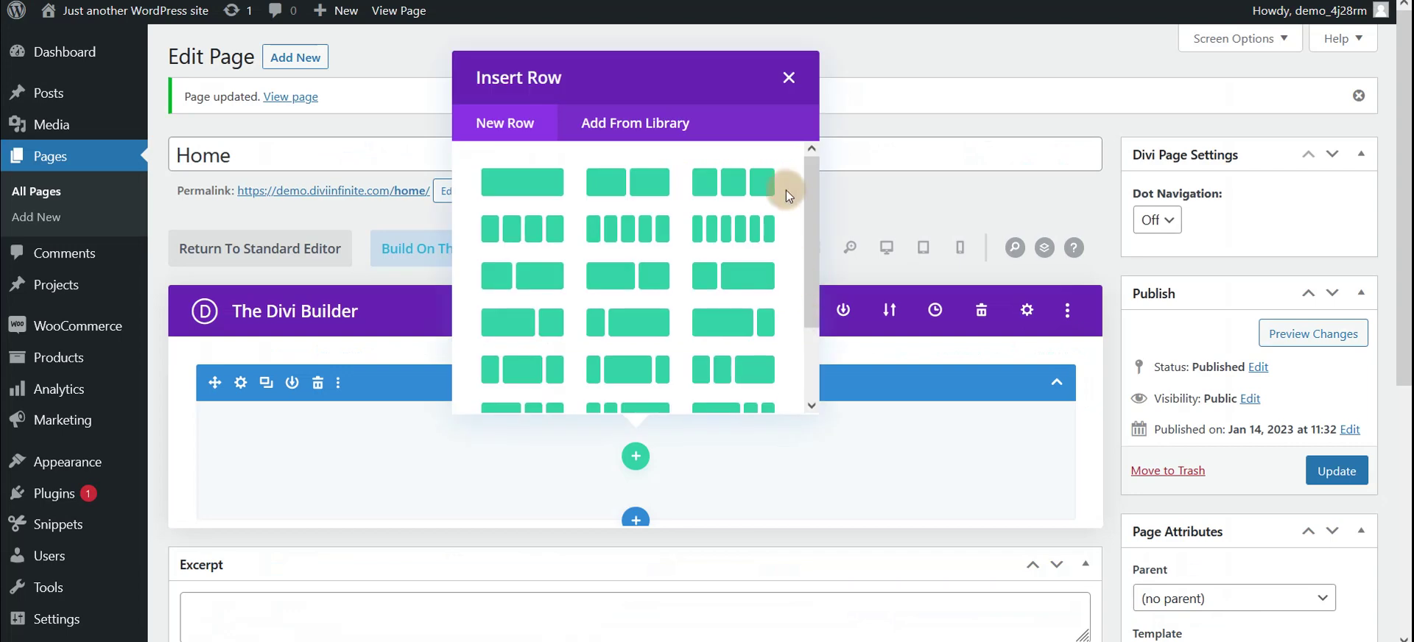
left_click(786, 74)
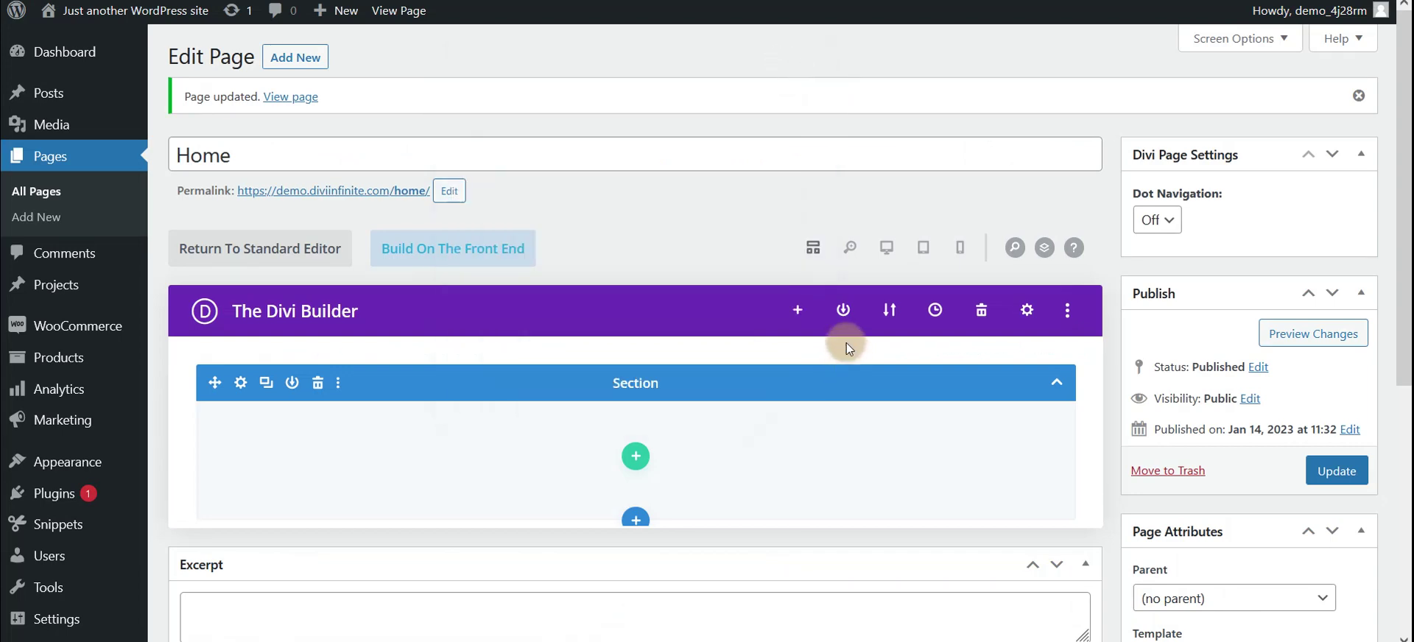
Load the saved Home layout from the Divi library into the page and update the page.
left_click(800, 310)
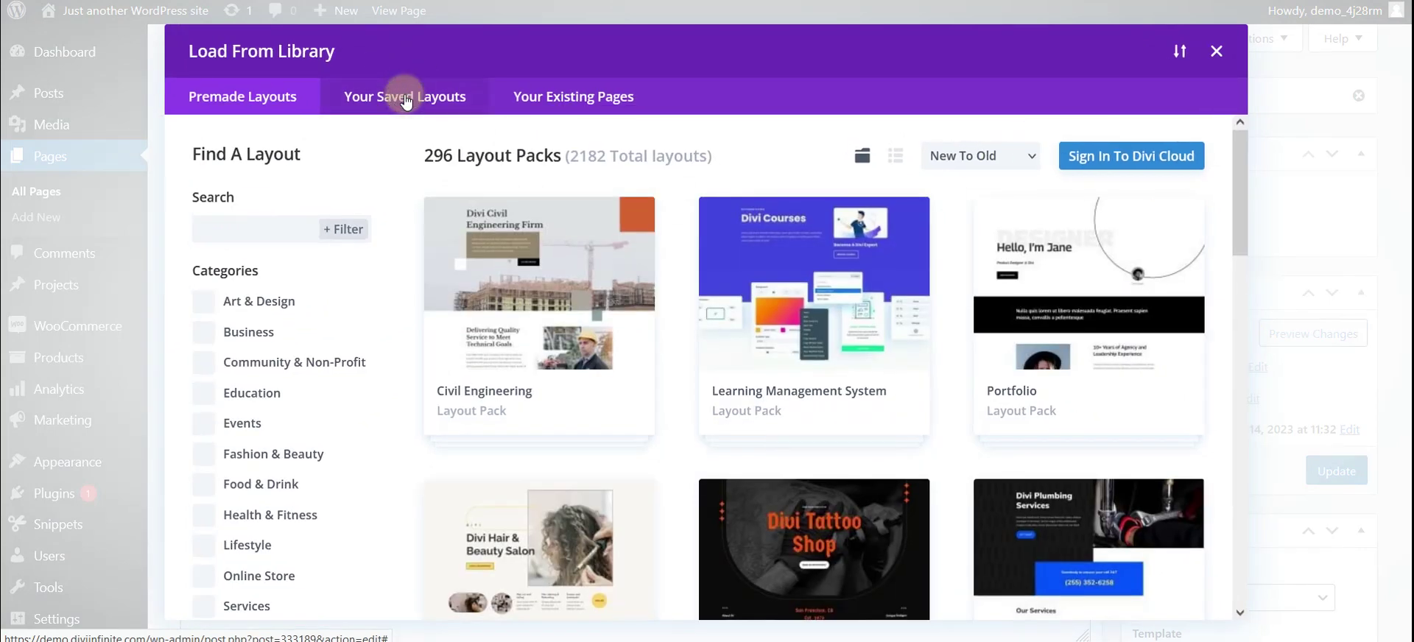
left_click(406, 103)
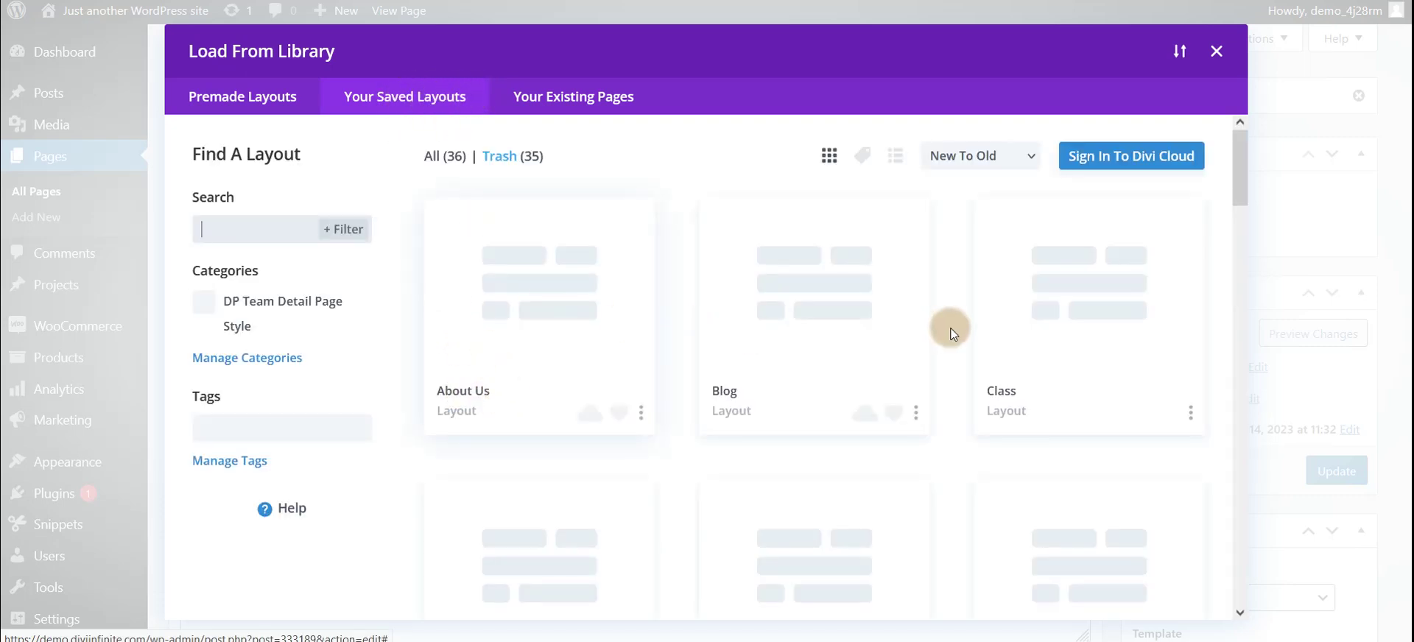
scroll(506, 371, "down", 4)
scroll(510, 374, "down", 10)
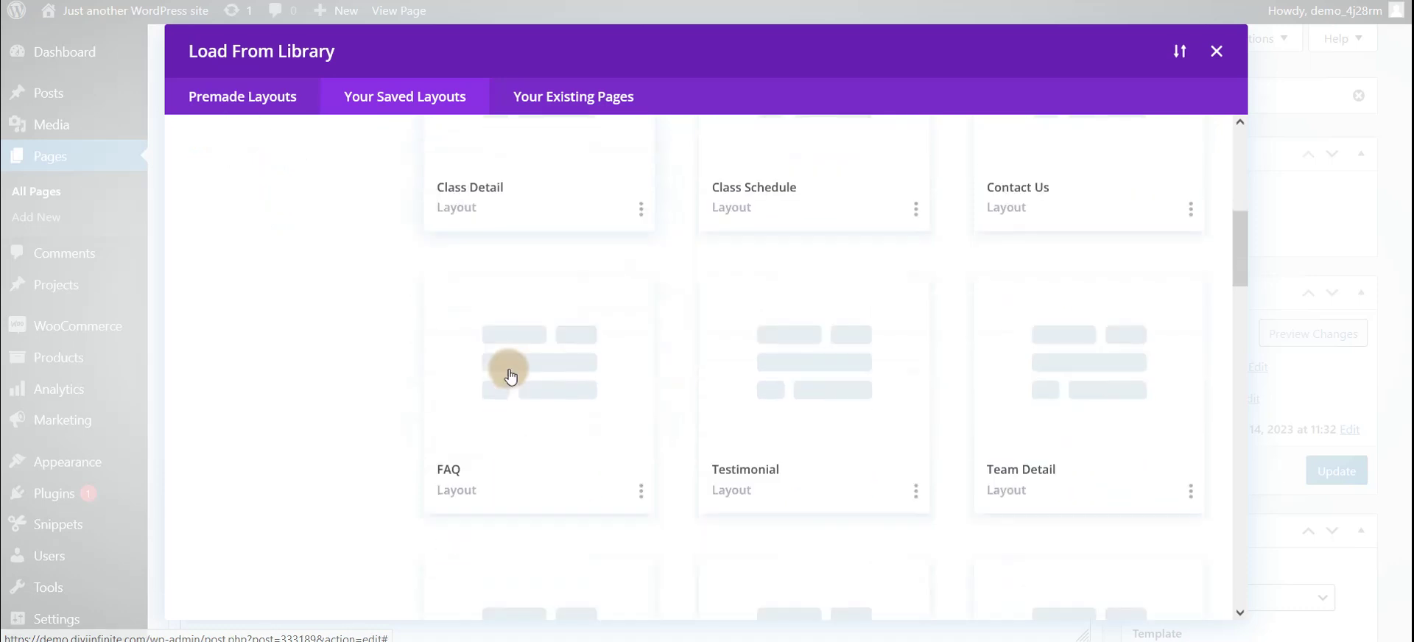
scroll(510, 374, "down", 3)
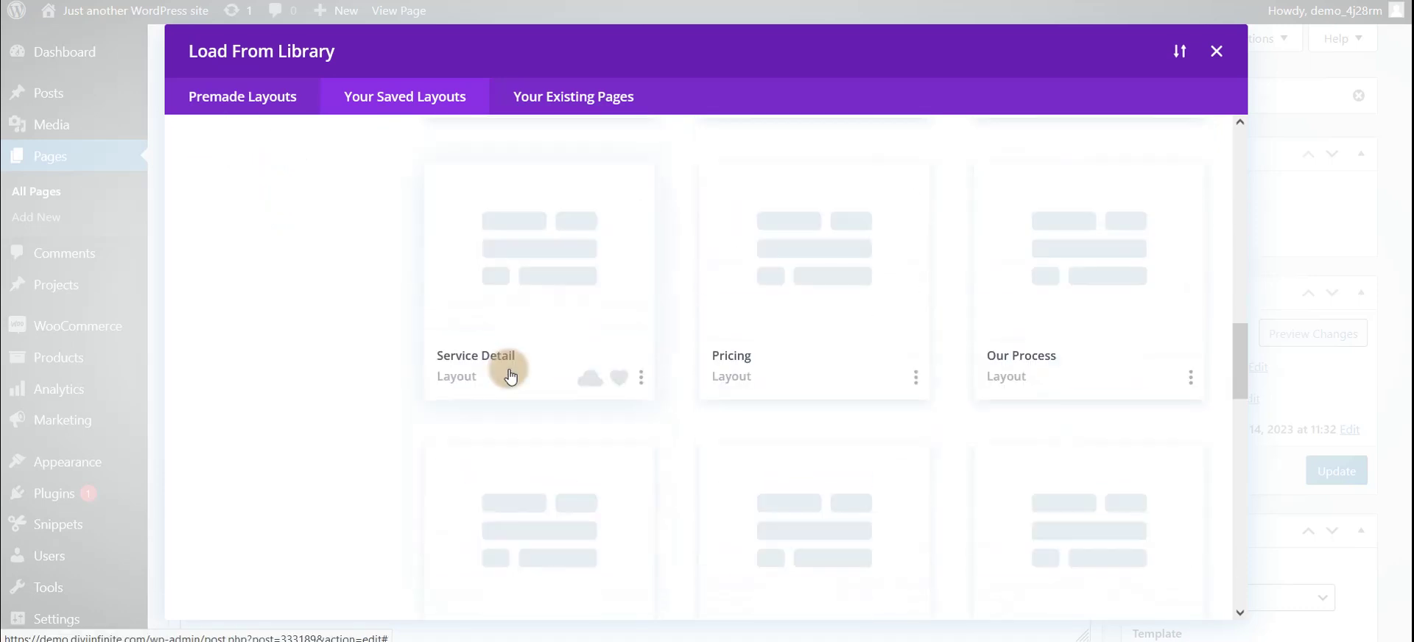
scroll(510, 374, "down", 3)
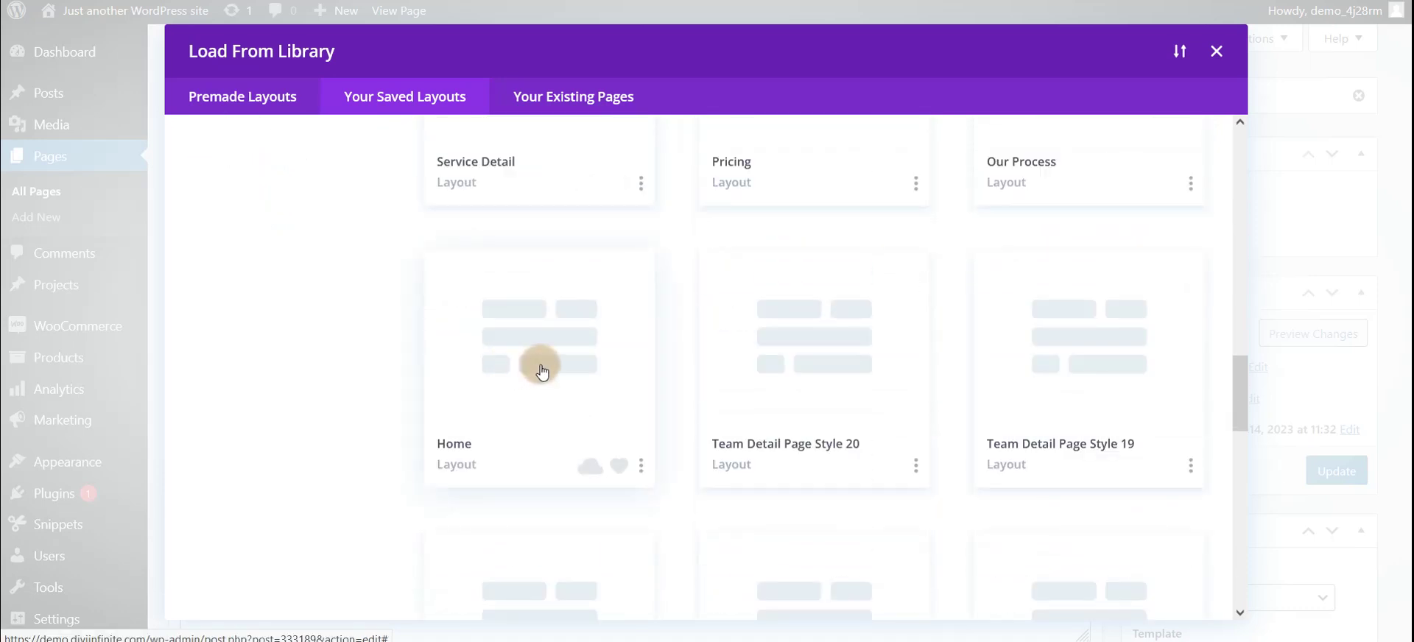
left_click(594, 364)
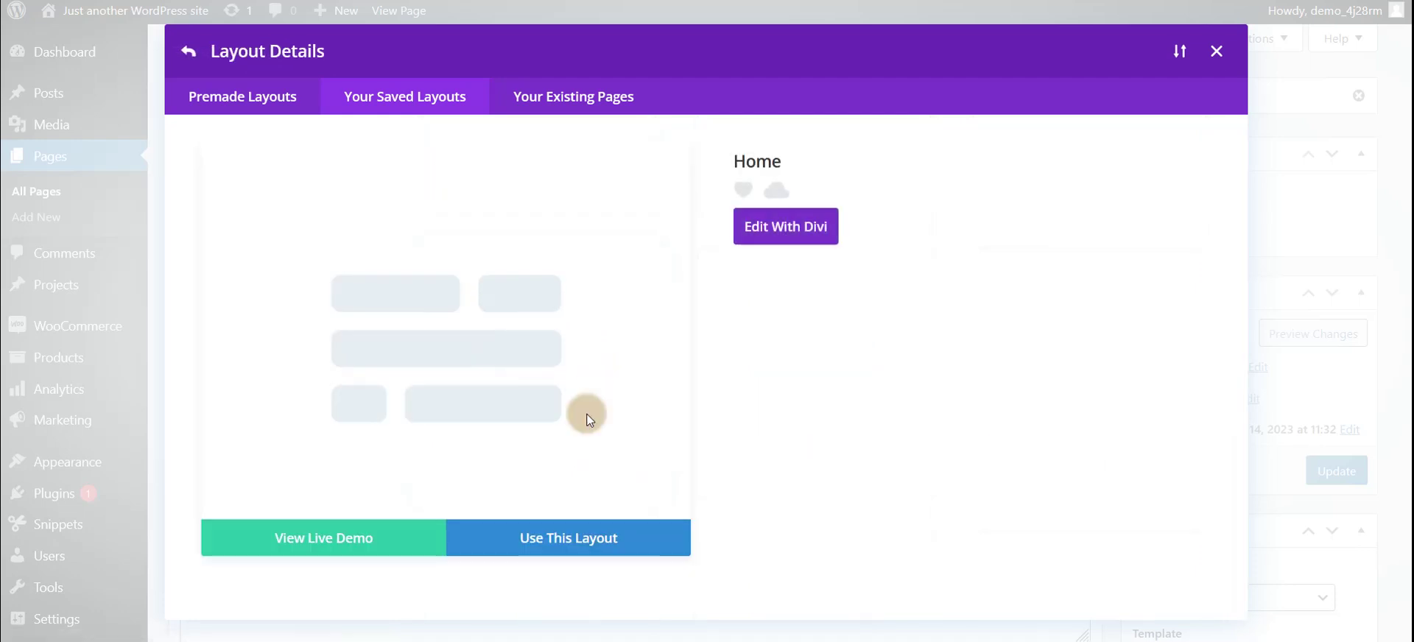
left_click(619, 537)
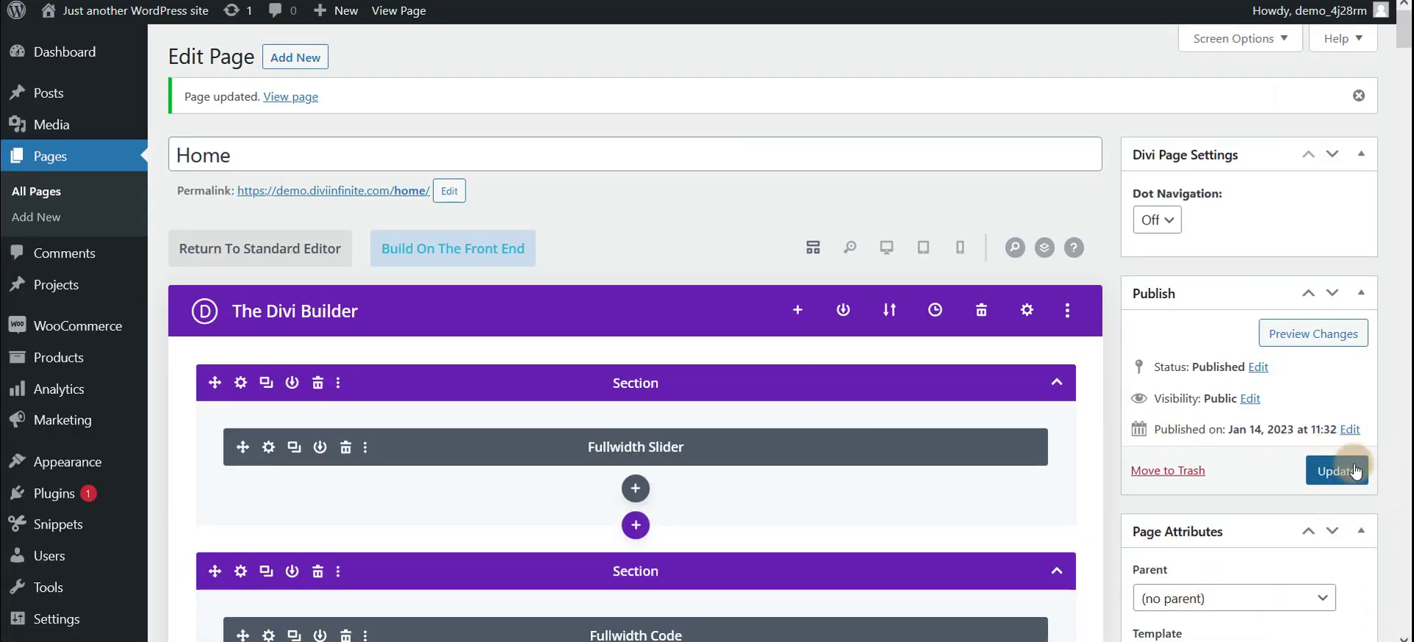
left_click(1351, 467)
View the Home page on the front end and check its content between header and footer.
scroll(331, 243, "down", 5)
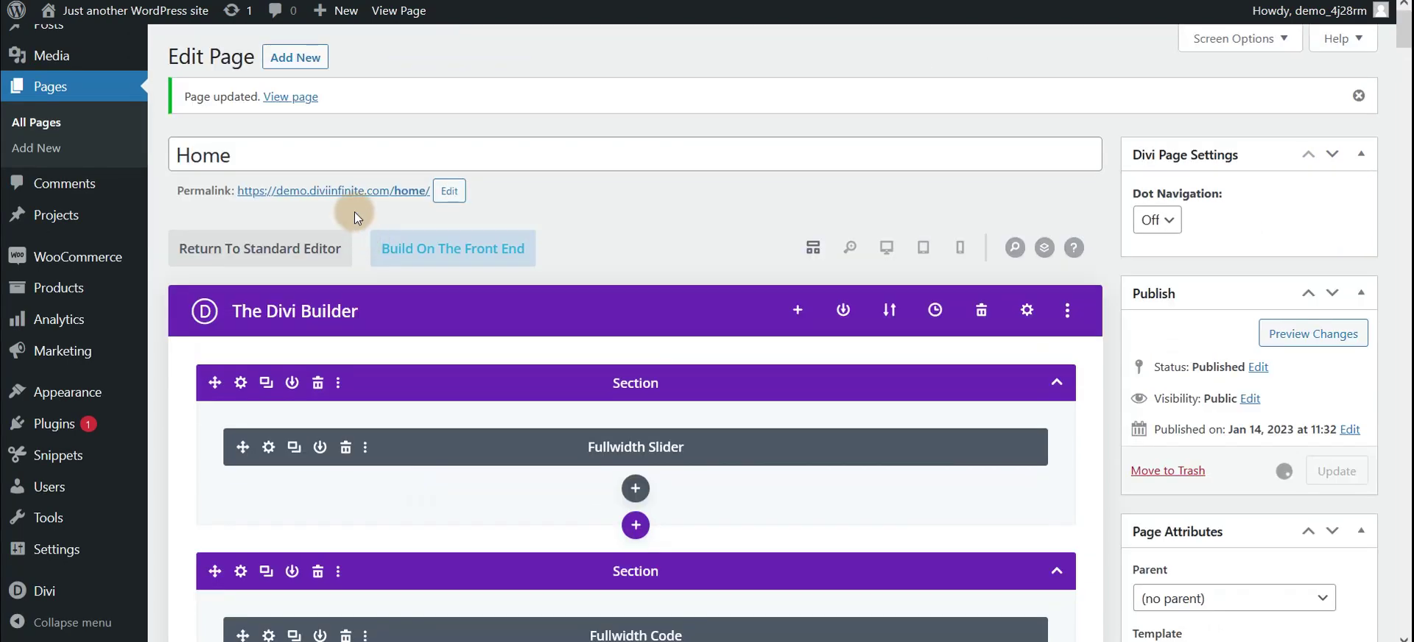
right_click(305, 98)
left_click(364, 108)
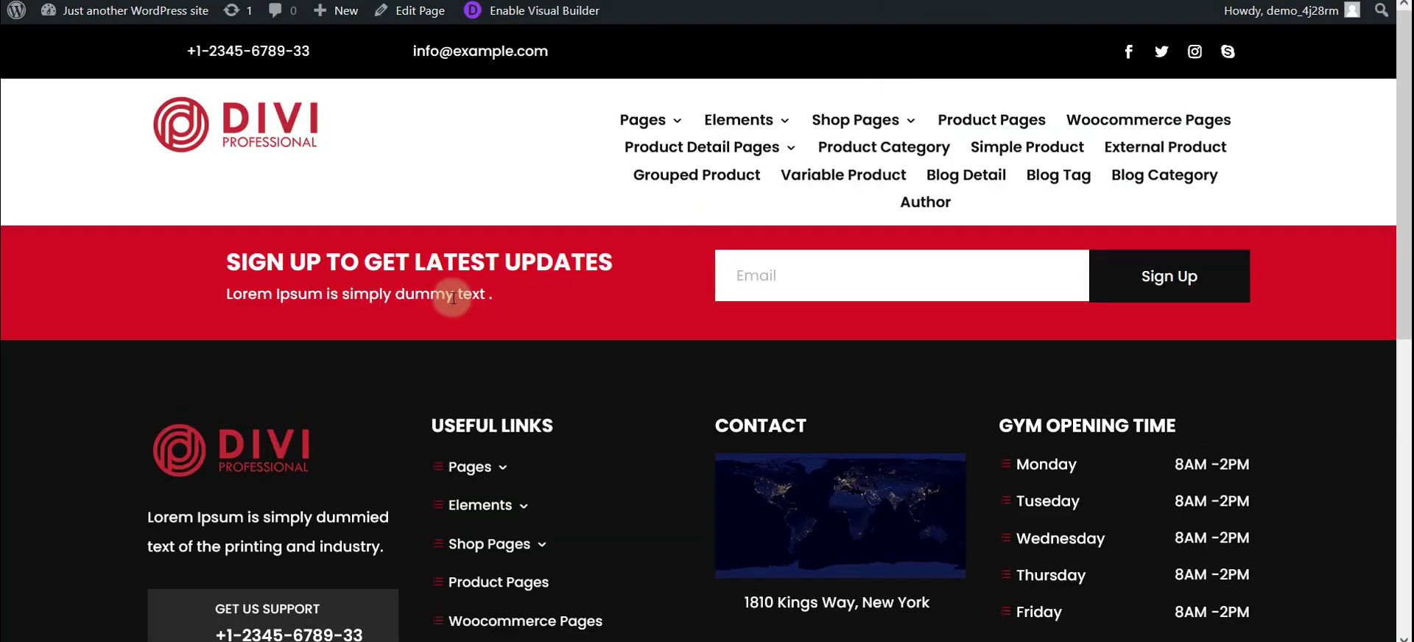
scroll(957, 331, "down", 3)
scroll(937, 209, "up", 3)
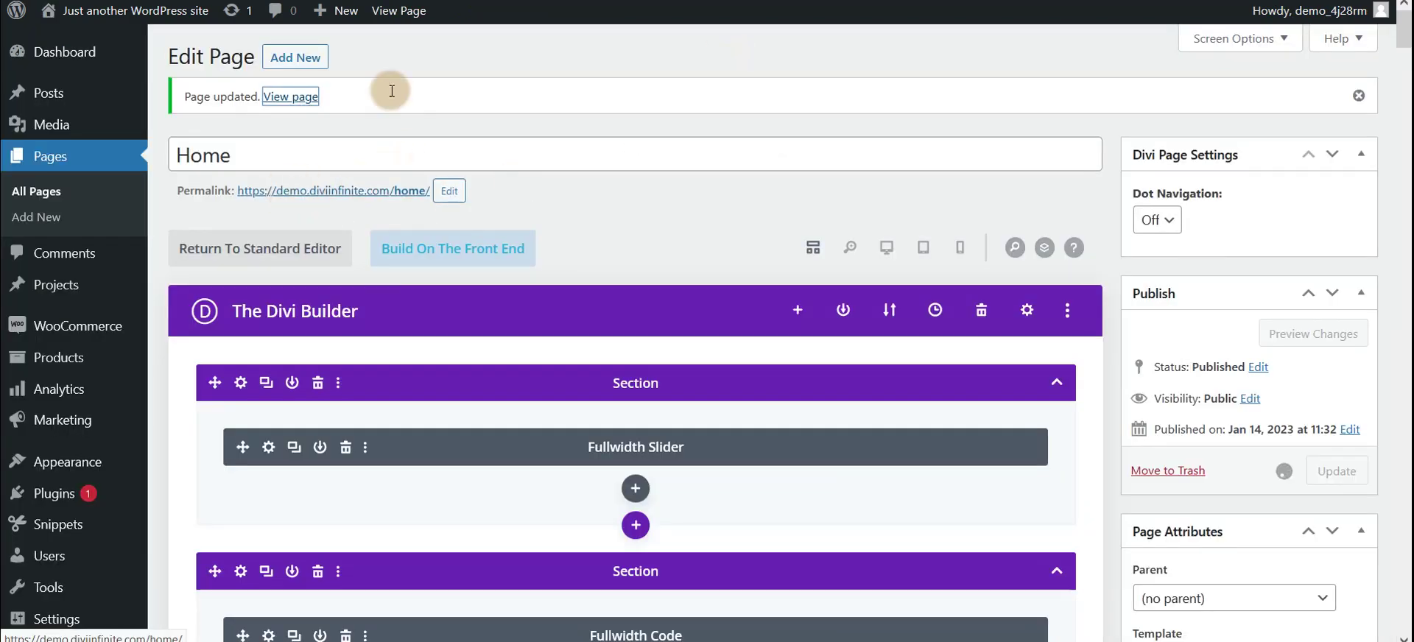
Reopen the updated Home page on the front end and review its sections from the slider to the footer.
left_click(296, 98)
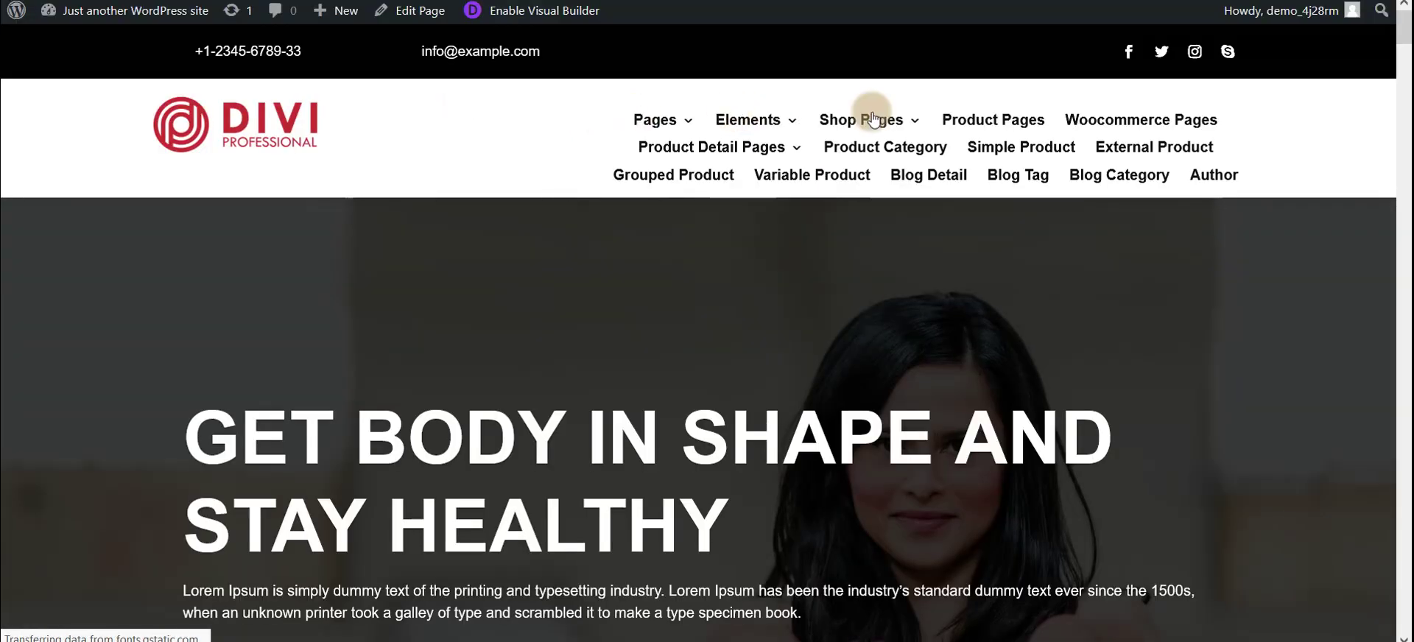
scroll(361, 314, "down", 5)
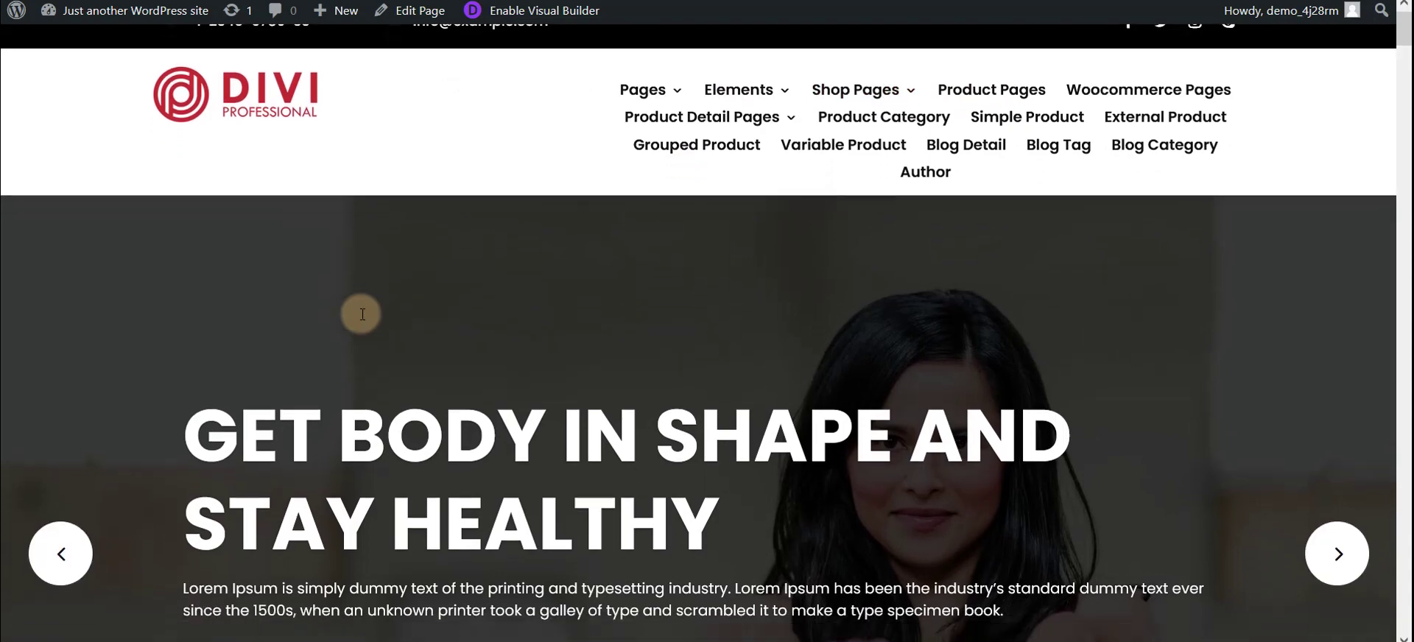
scroll(361, 313, "down", 10)
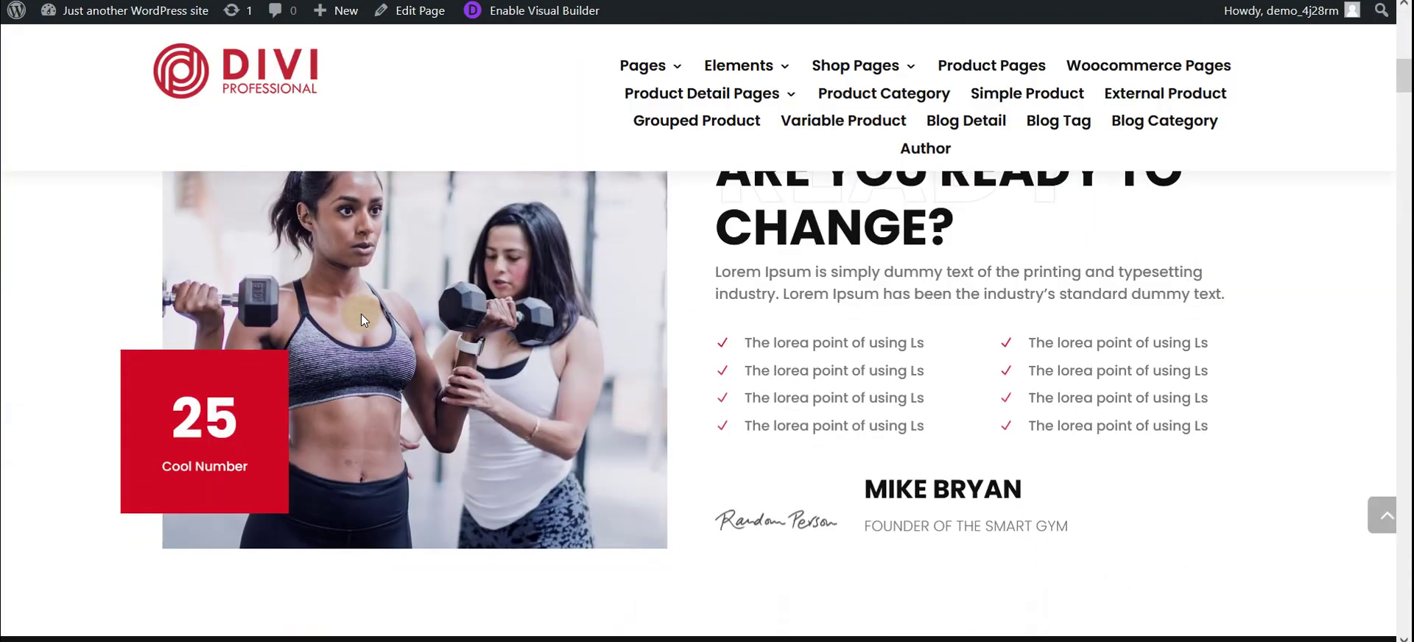
scroll(362, 310, "down", 10)
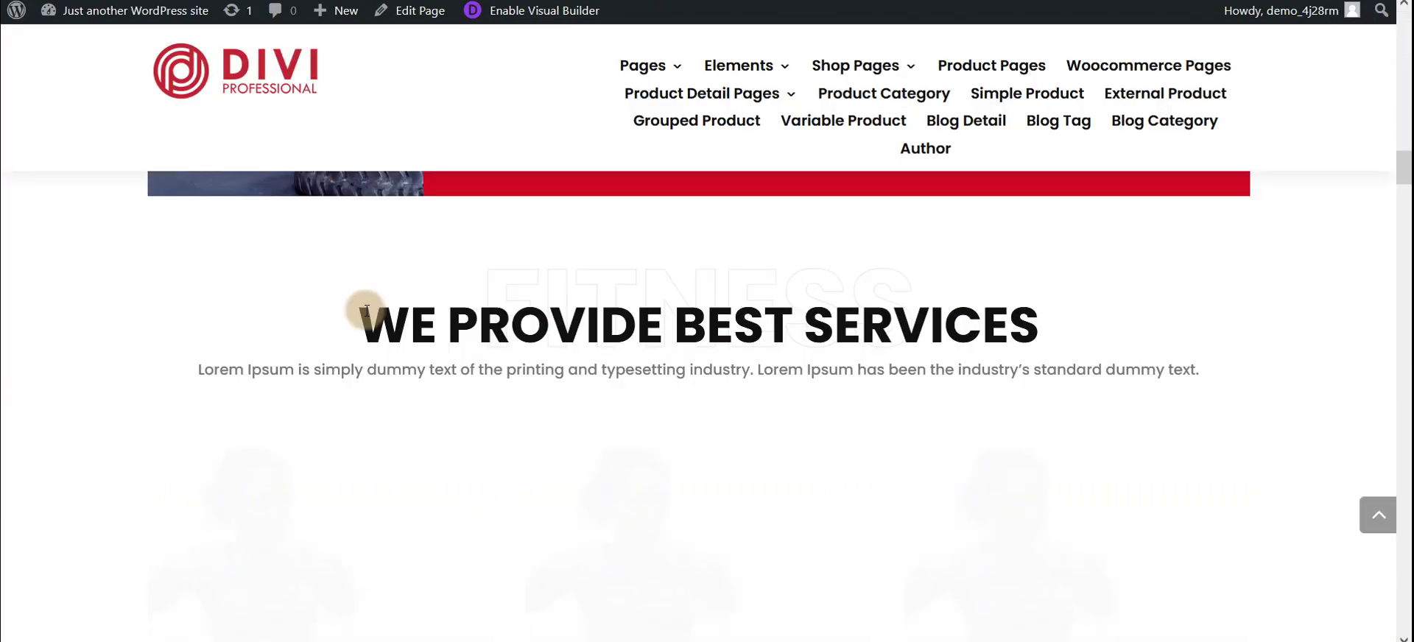
scroll(370, 308, "down", 10)
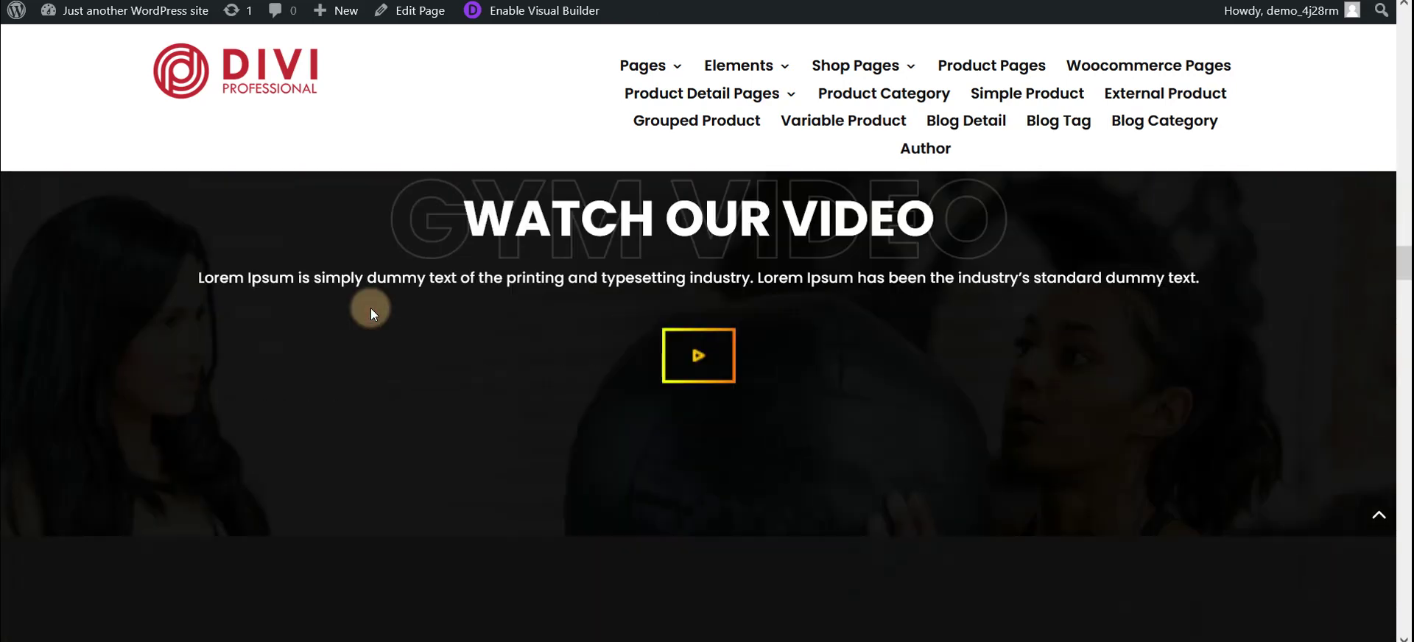
scroll(370, 308, "down", 8)
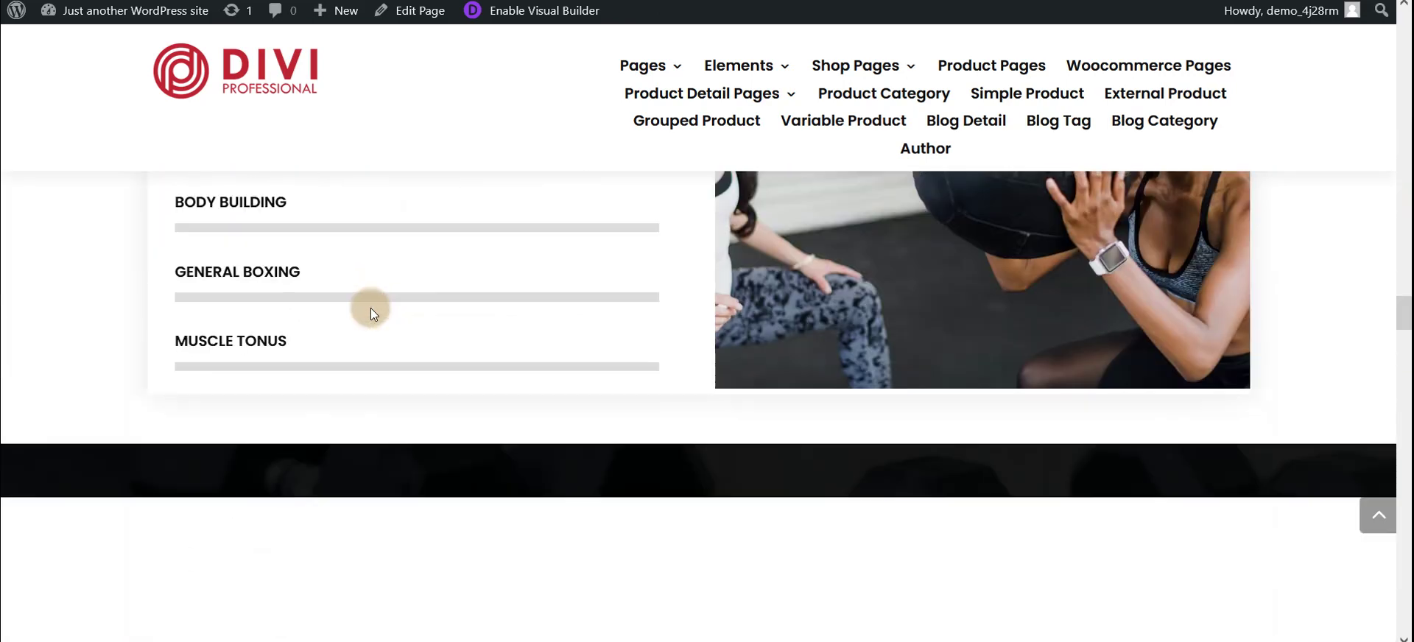
scroll(369, 308, "down", 5)
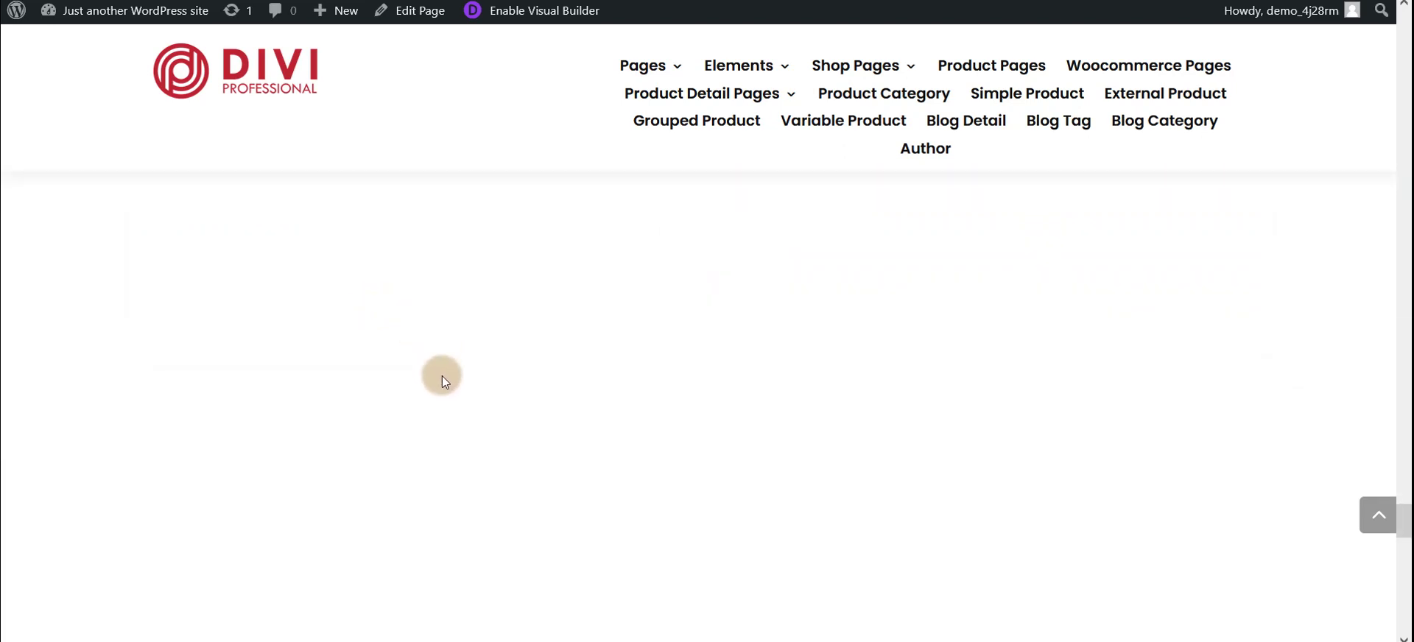
scroll(442, 376, "up", 10)
scroll(442, 377, "down", 8)
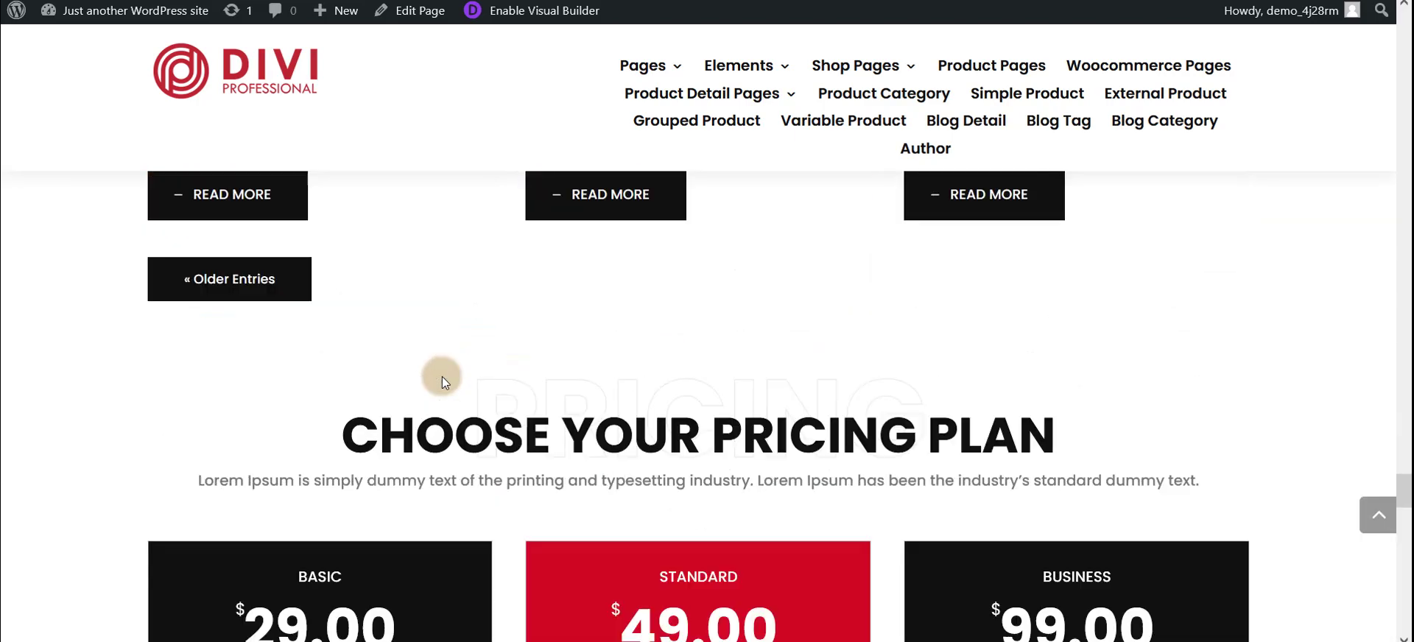
scroll(442, 377, "down", 15)
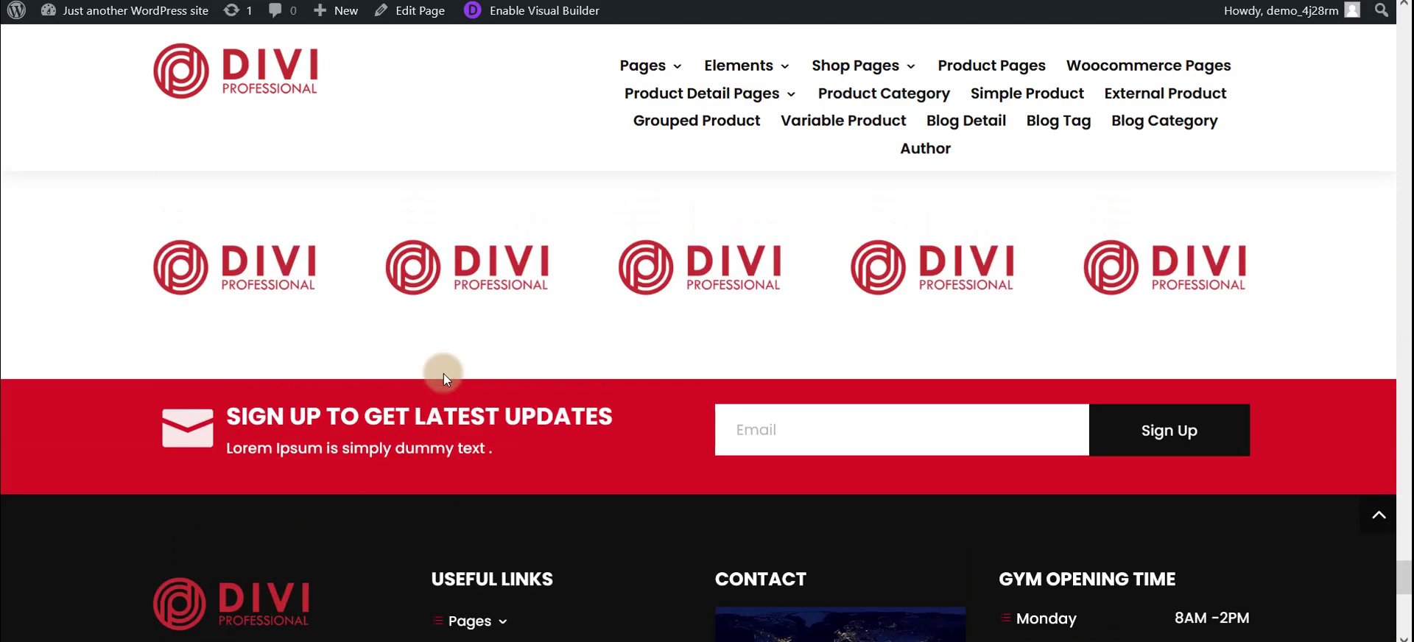
scroll(443, 373, "up", 20)
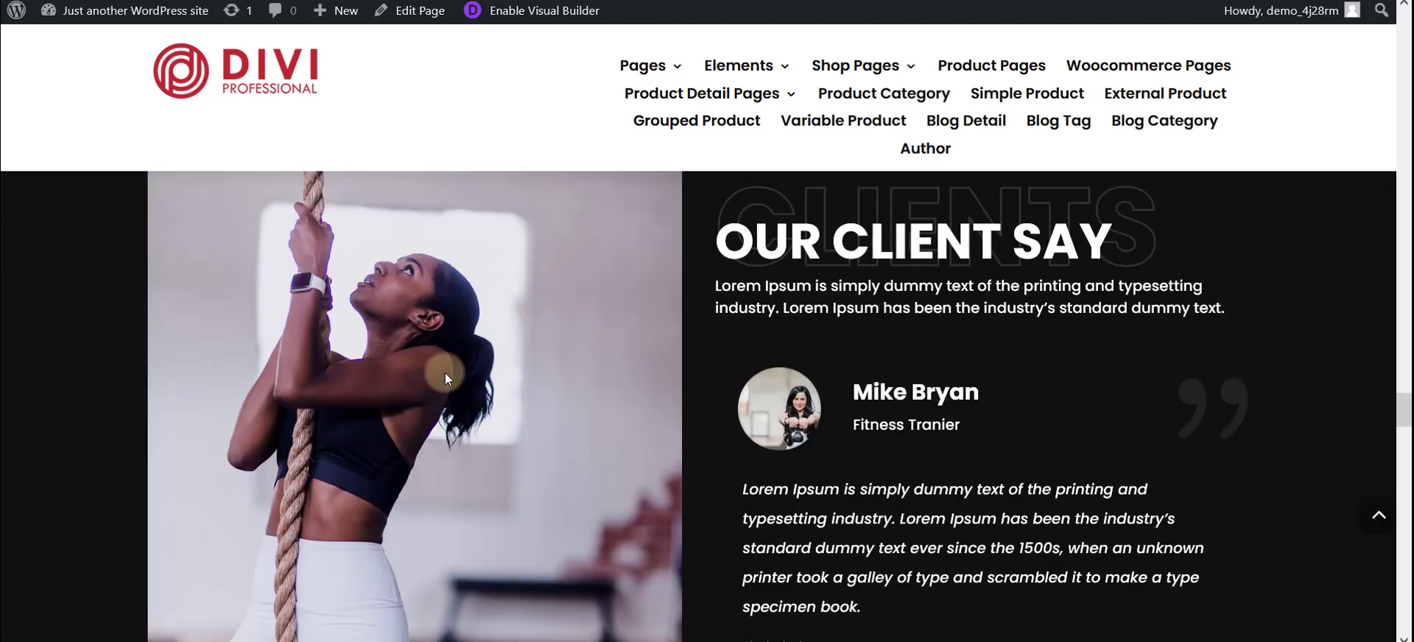
scroll(445, 373, "up", 15)
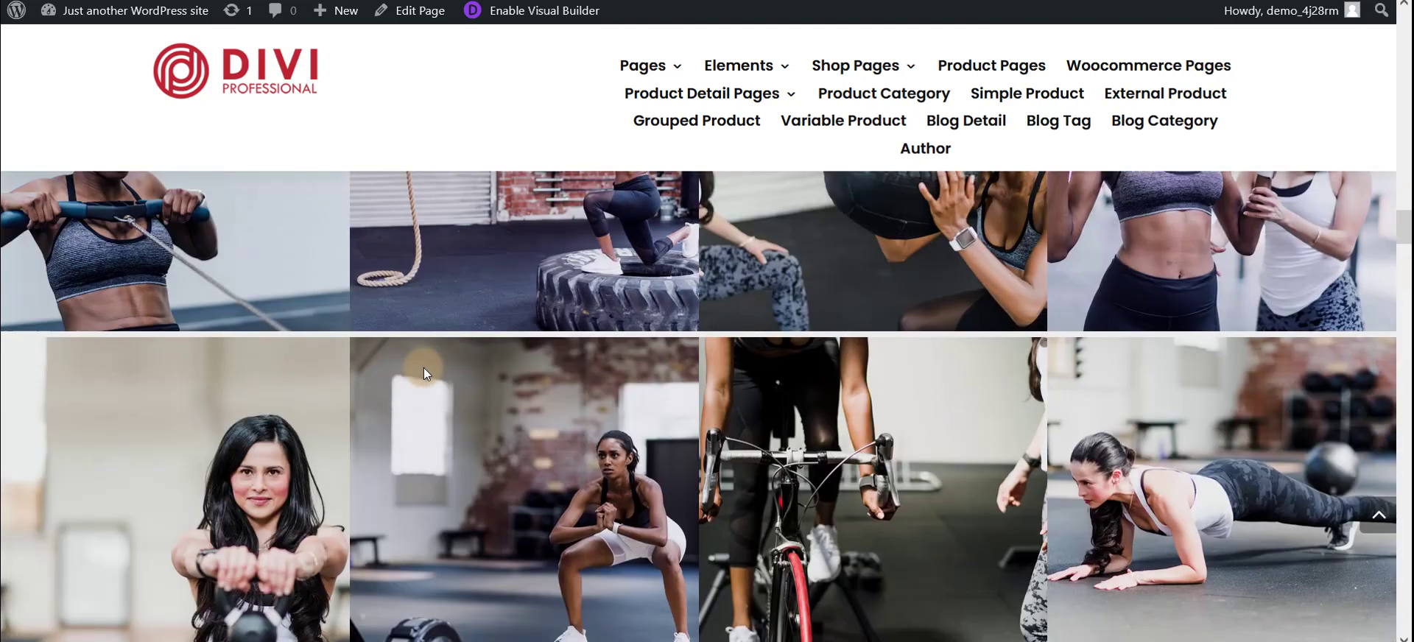
scroll(424, 368, "up", 5)
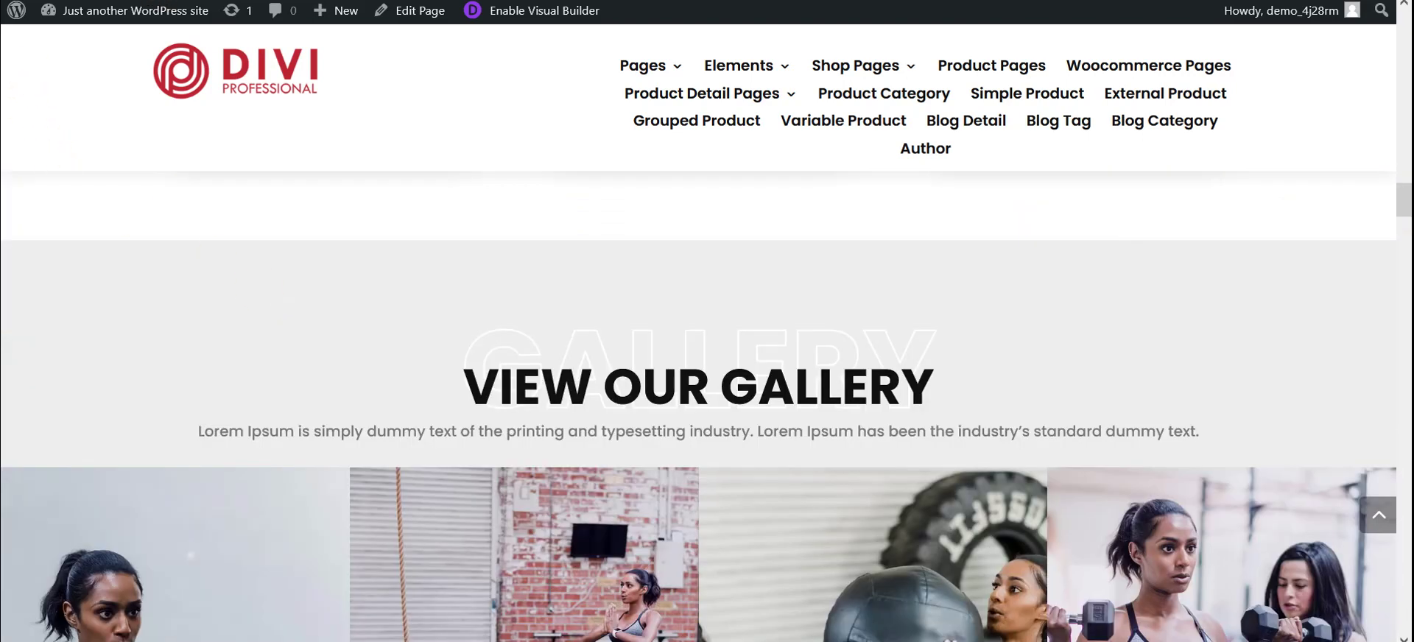